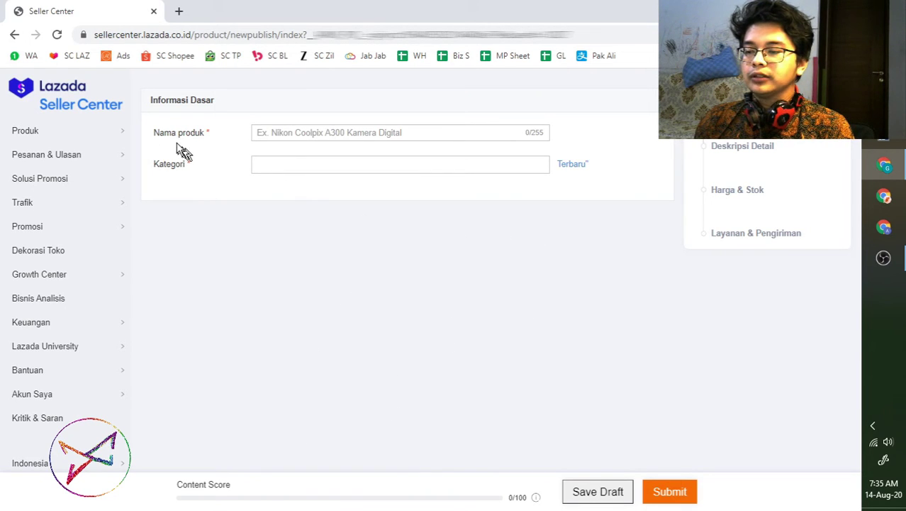
Enter "Jaket Parka Pria Taslan Anti Air" as the product name.
click(290, 132)
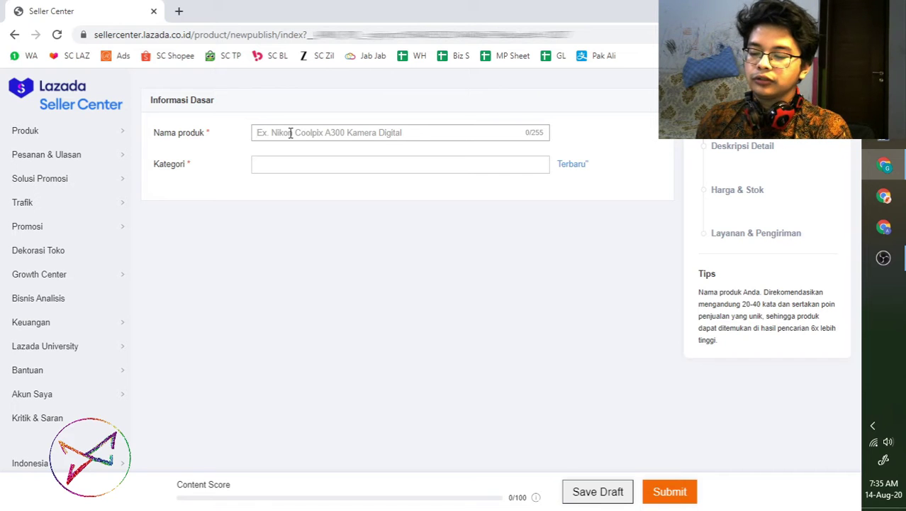
text(Jaket Parka)
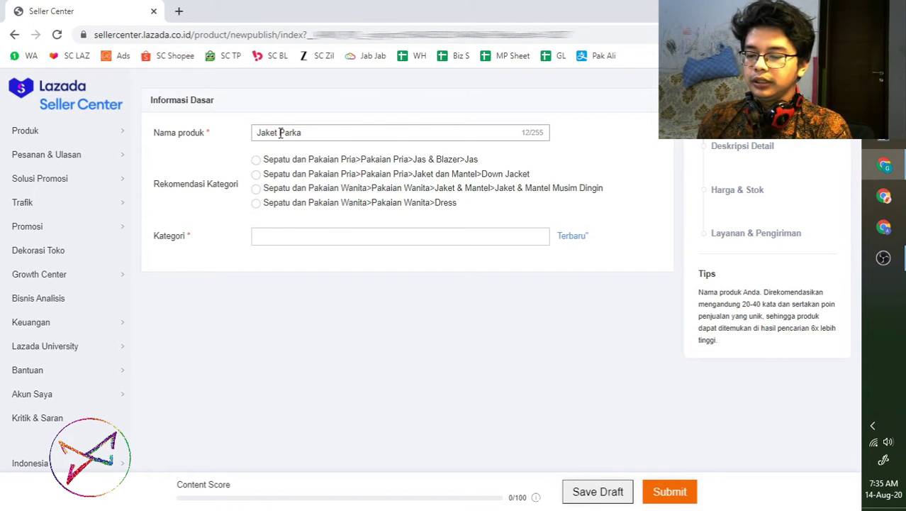
text(Pria)
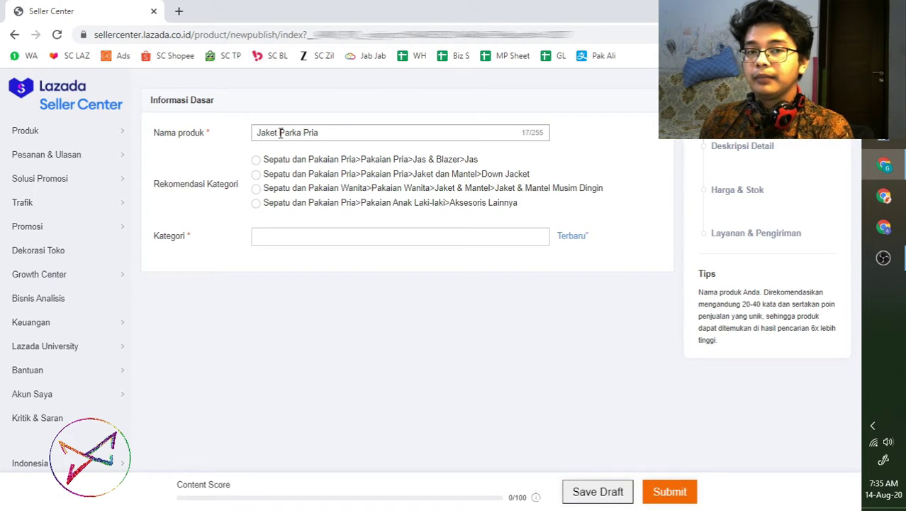
text( Taslan )
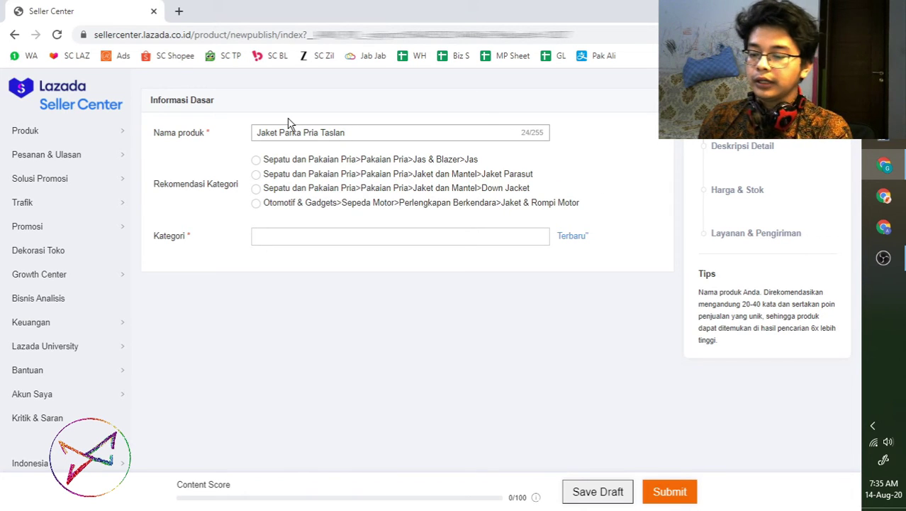
text(Anti Air)
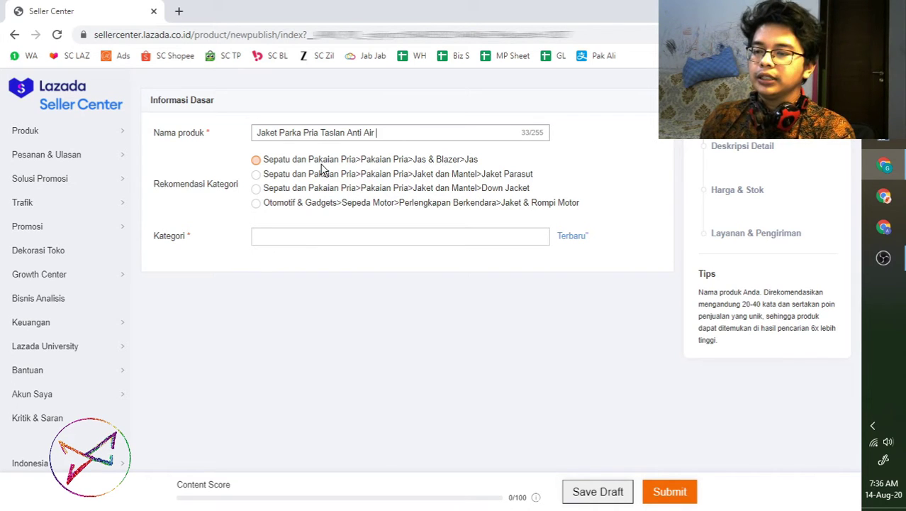
key(Left)
key(Left)
key(Left)
key(Left)
key(Left)
key(Left)
key(Left)
key(Left)
key(Left)
key(Left)
key(Left)
key(Left)
key(Left)
key(Left)
key(Left)
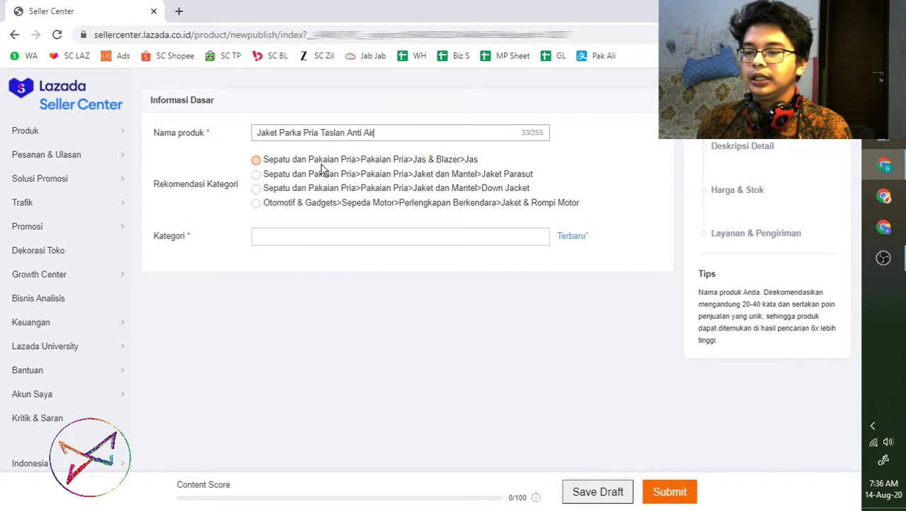
text(Mens)
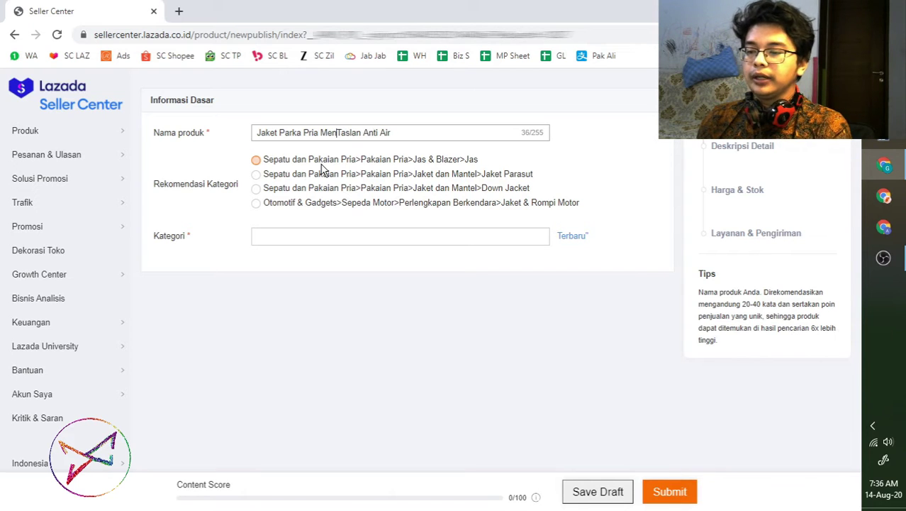
key(BackSpace)
key(BackSpace)
key(BackSpace)
key(BackSpace)
key(BackSpace)
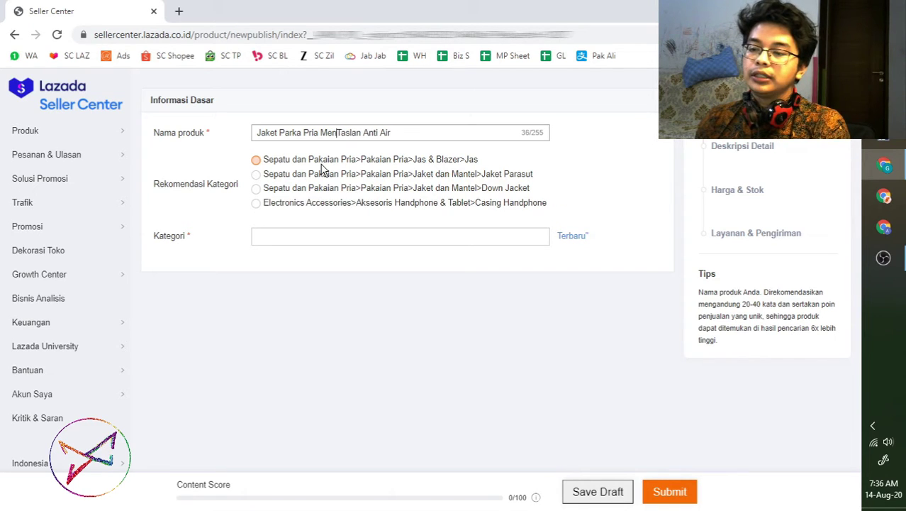
key(Right)
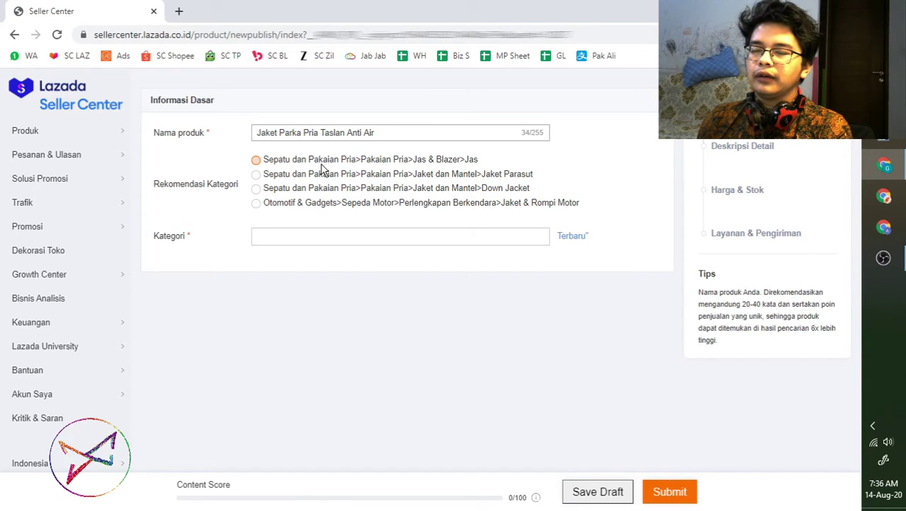
text(Army)
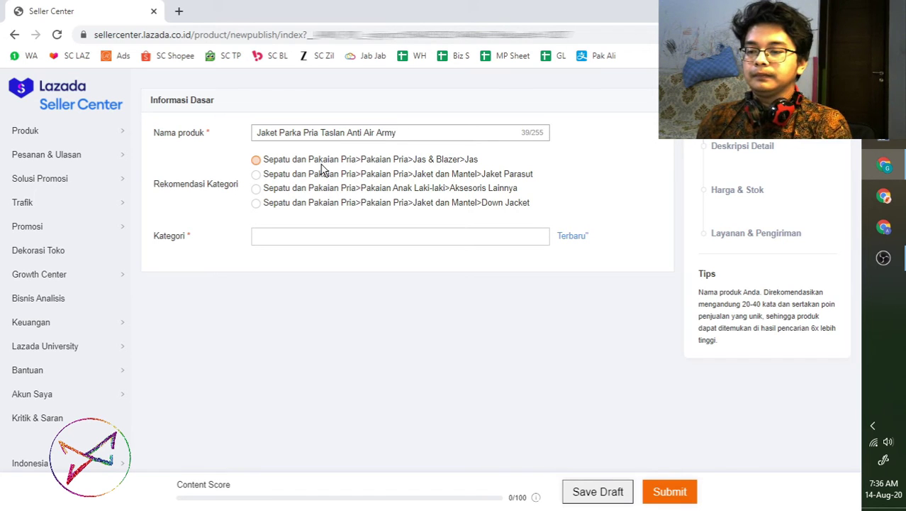
key(BackSpace)
key(BackSpace)
key(BackSpace)
key(BackSpace)
key(BackSpace)
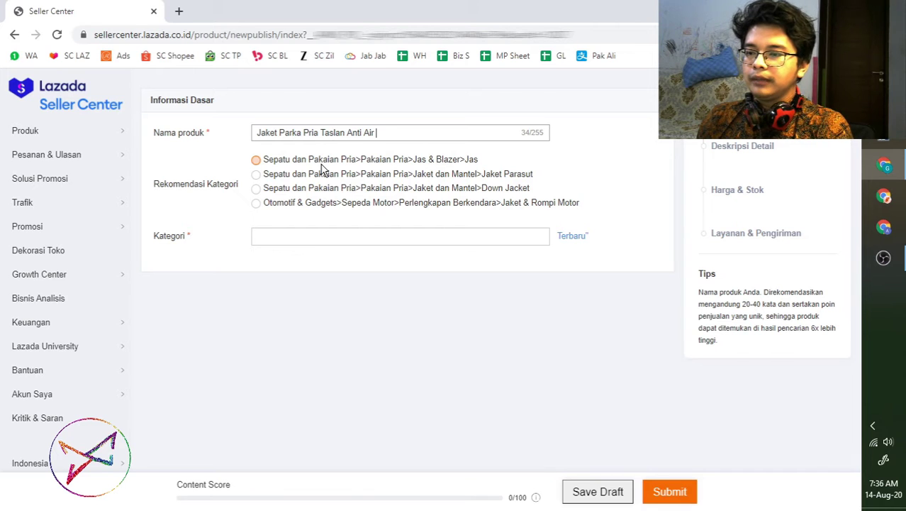
Append "Ukuran Jumbo Size XXXL Premium" to the end of the product name.
text(U)
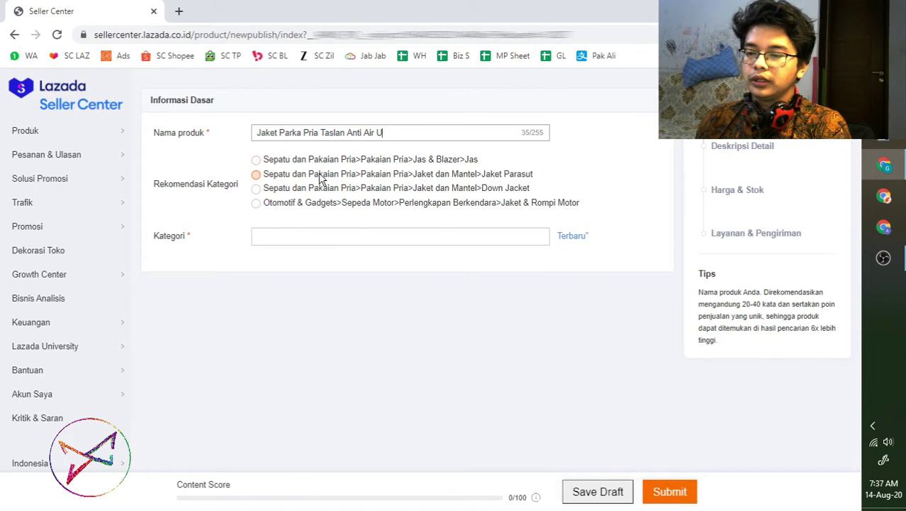
text(kuran Ju)
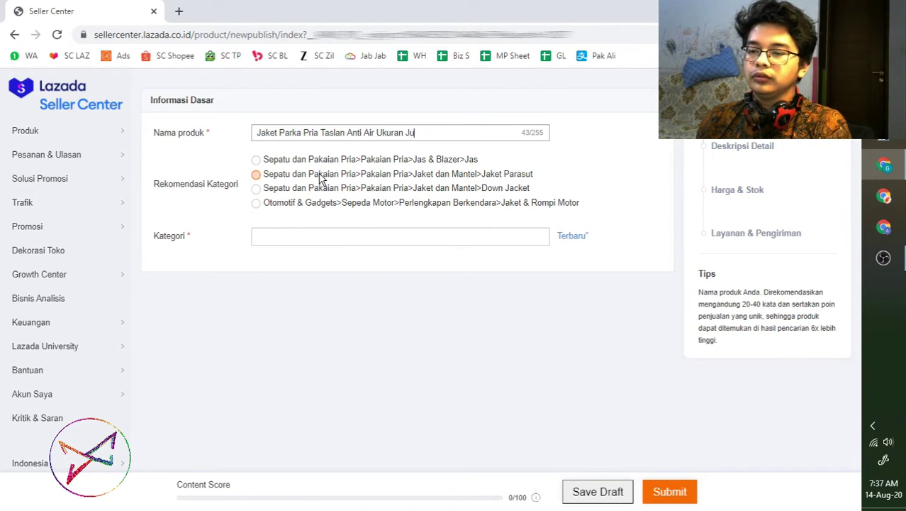
text(mbo Size XXXL)
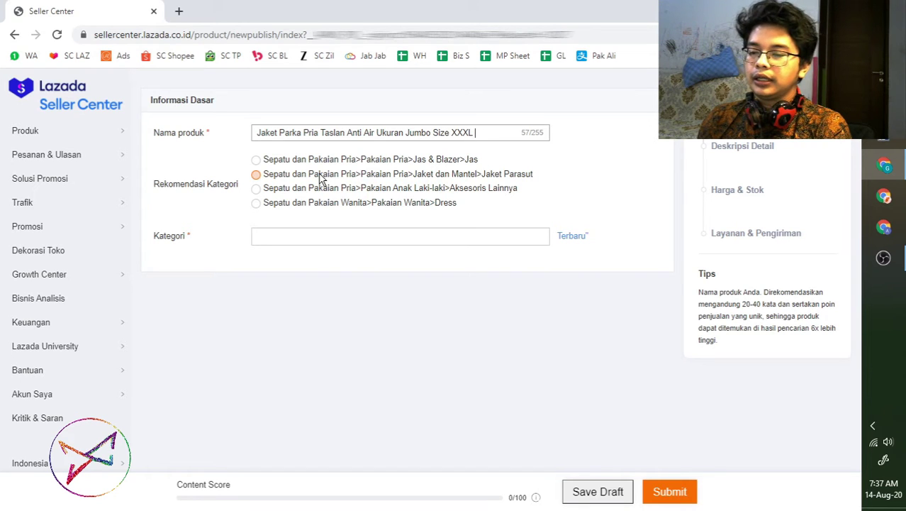
text( Premi)
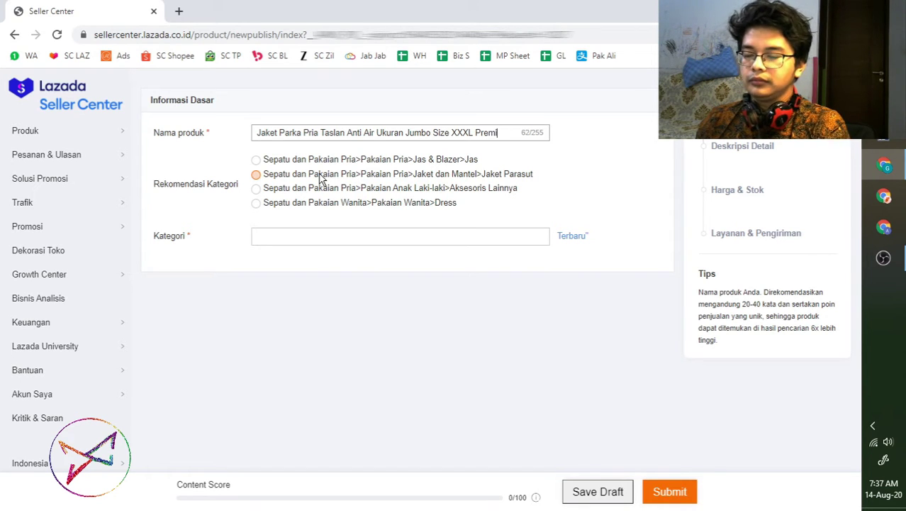
text(um)
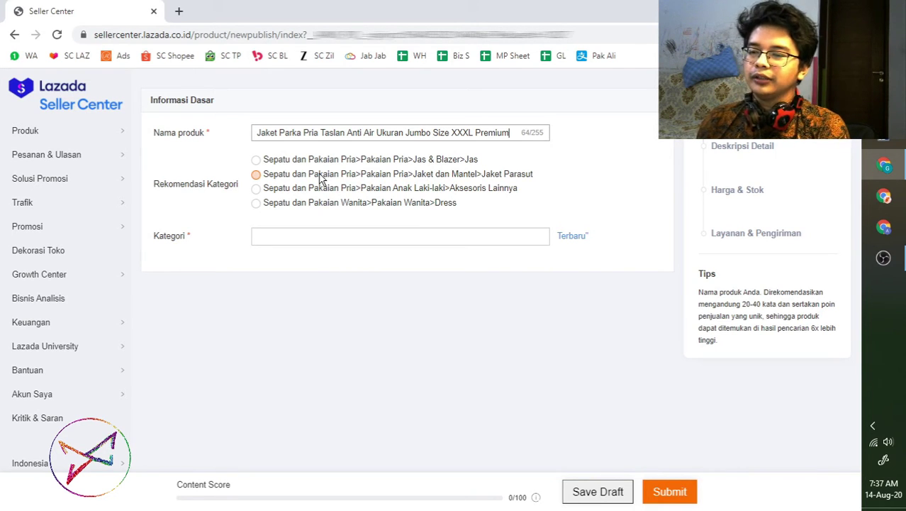
Add the brand "KLM" in front of "Jaket" at the start of the product name, without a dash.
key(ctrl+Left)
key(ctrl+Left)
key(ctrl+Left)
key(ctrl+Left)
key(ctrl+Left)
key(ctrl+Left)
key(ctrl+Left)
key(ctrl+Left)
key(ctrl+Left)
key(ctrl+Left)
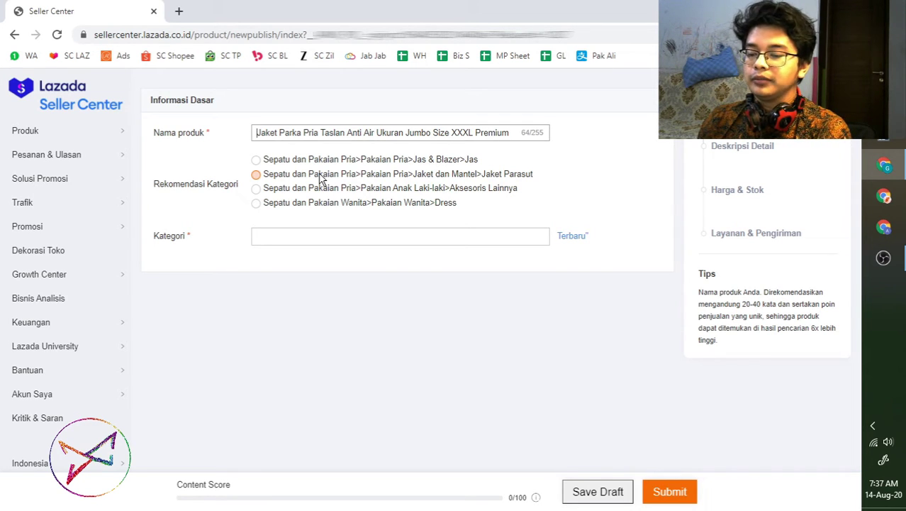
text(AB)
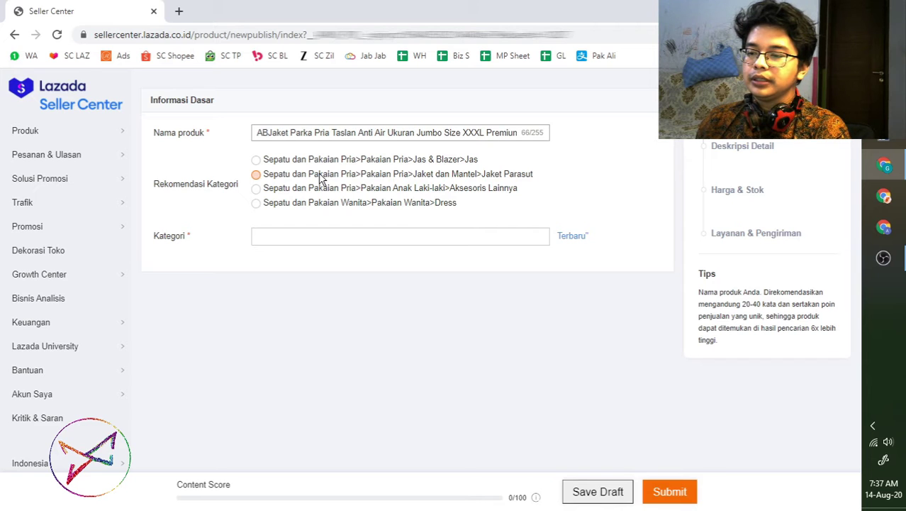
key(BackSpace)
key(BackSpace)
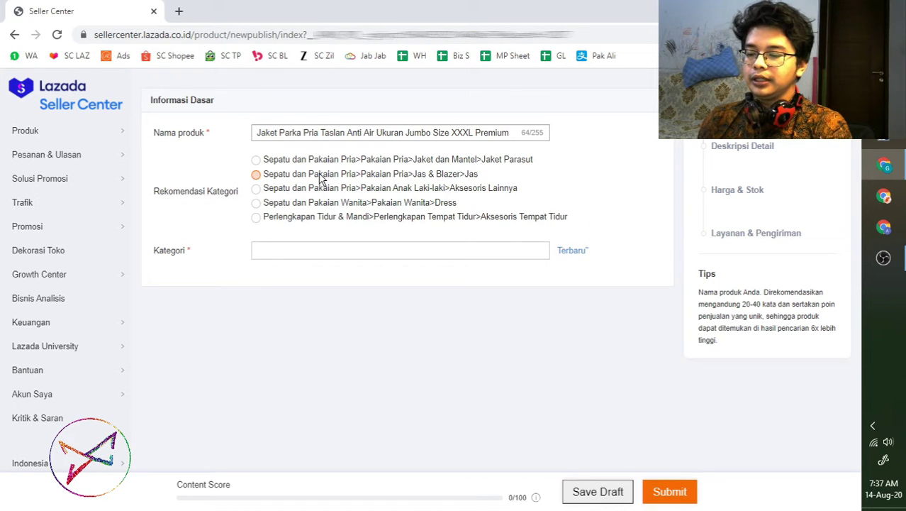
text(KLM)
text( -)
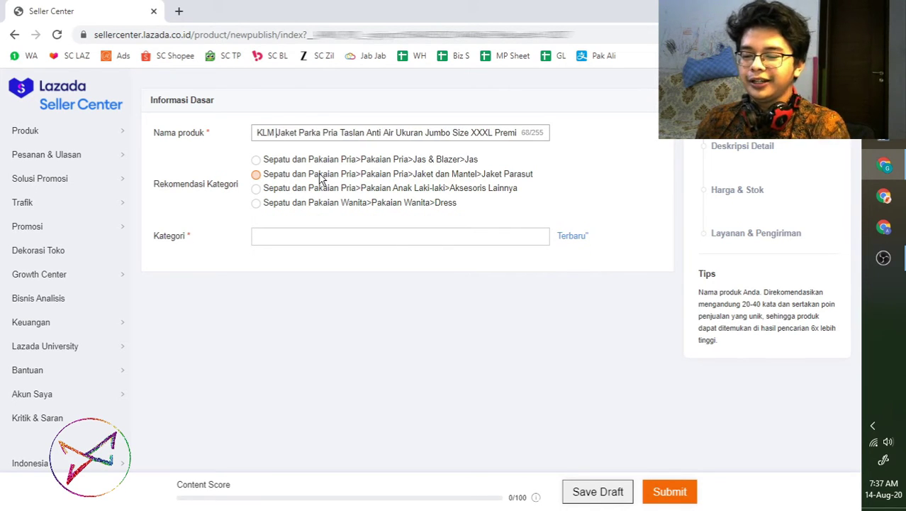
key(Left)
key(Left)
key(Left)
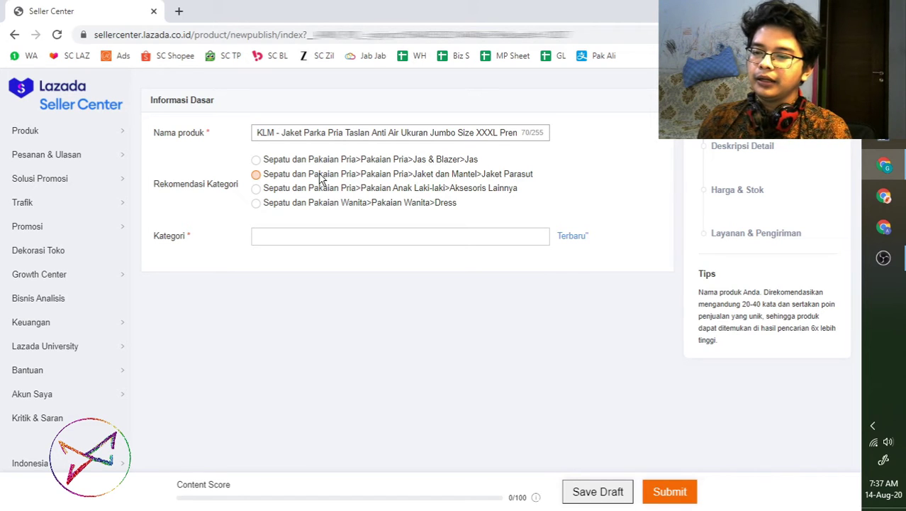
key(BackSpace)
key(BackSpace)
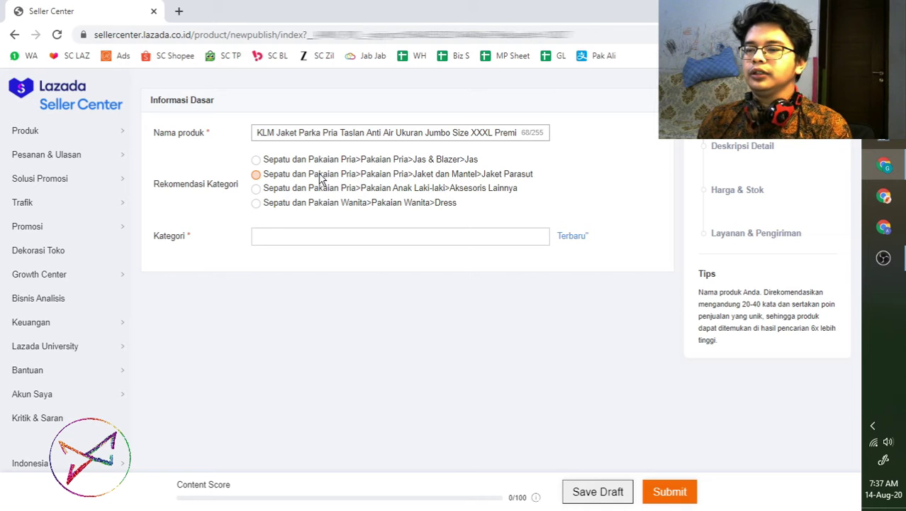
Insert "Hoodie" between "Pria" and "Taslan" in the product name.
key(Right)
key(Right)
key(Right)
key(Right)
key(Right)
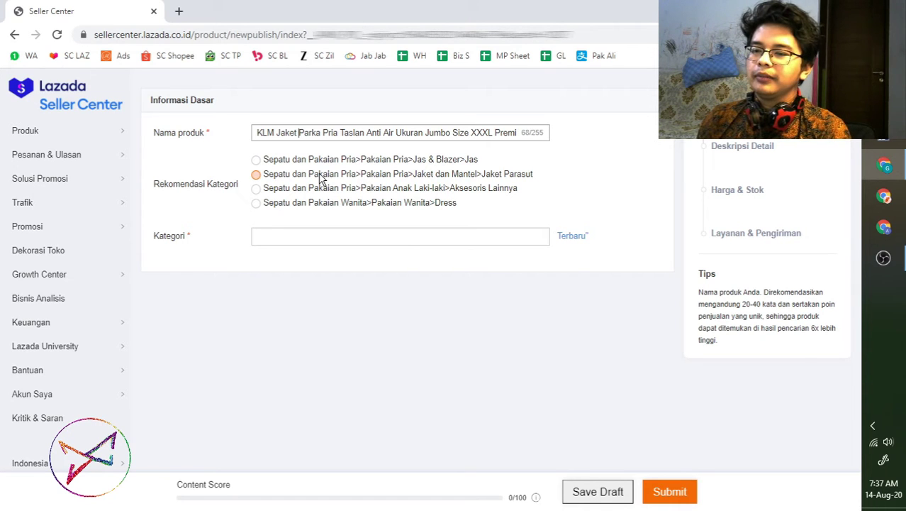
key(End)
key(Left)
key(Left)
key(Left)
key(Left)
key(Left)
key(Left)
key(Left)
key(Left)
key(Left)
key(Left)
key(Left)
key(Left)
key(Left)
key(Left)
key(Left)
key(Left)
key(Left)
key(Left)
key(Left)
key(Left)
key(Left)
key(Left)
key(Left)
key(Left)
key(Left)
key(Left)
key(Left)
key(Left)
key(Left)
key(Left)
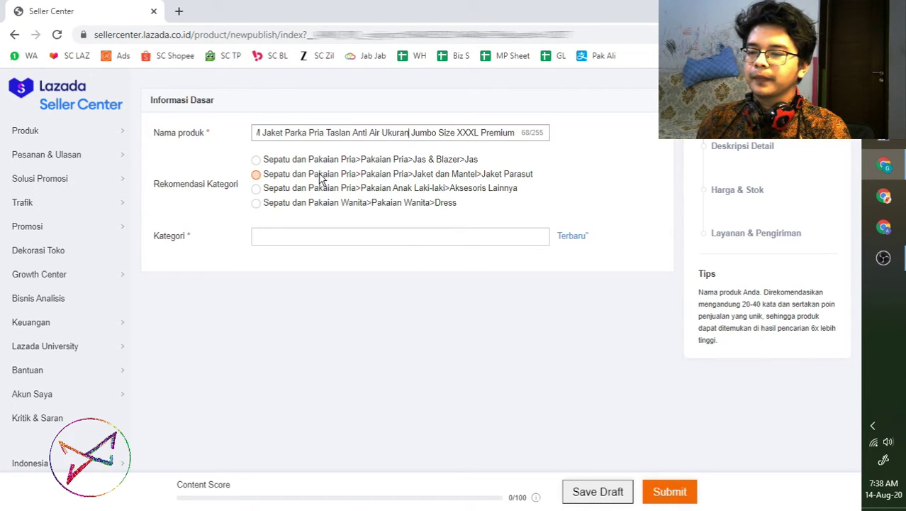
text(Hoodie)
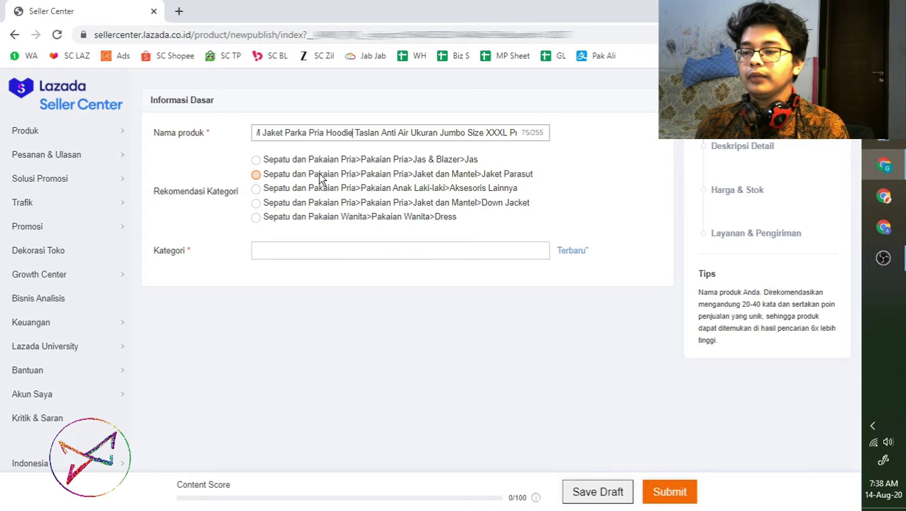
key(Home)
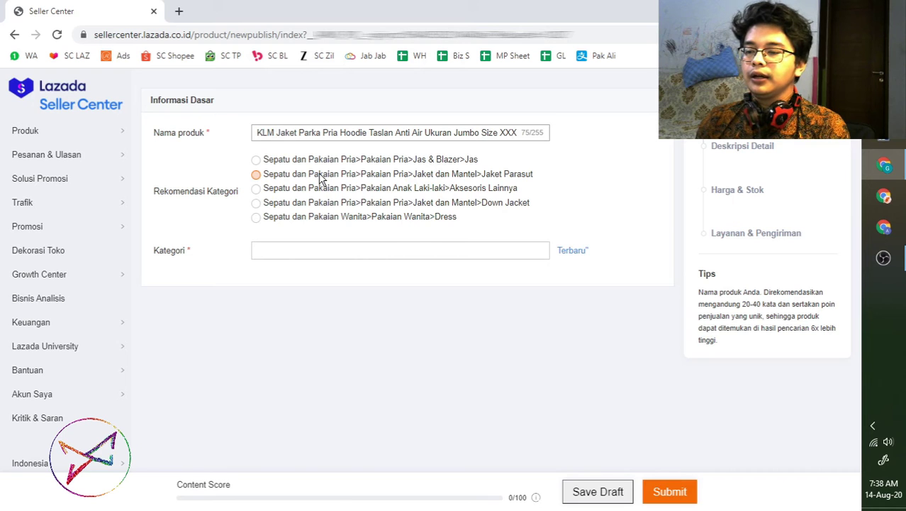
key(shift+Right)
key(shift+Right)
key(shift+Right)
key(shift+Right)
key(shift+Right)
key(shift+Right)
key(shift+Right)
key(shift+Right)
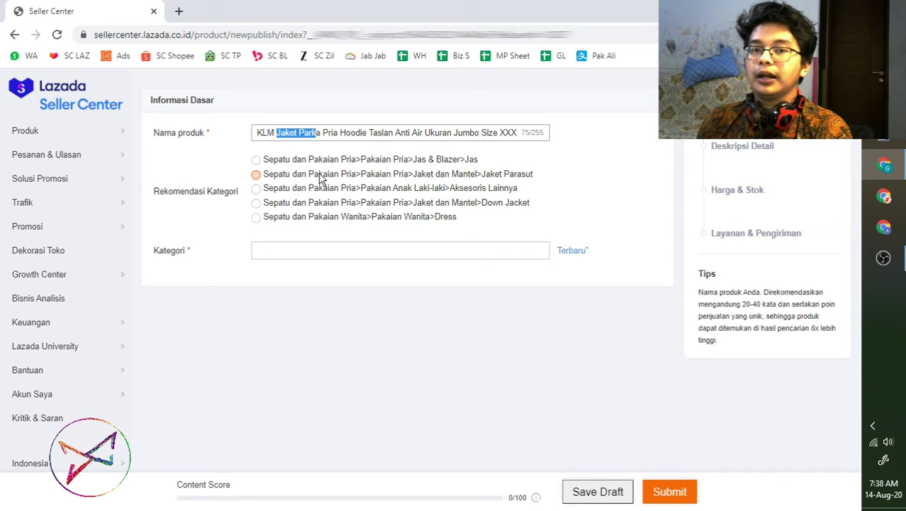
key(Right)
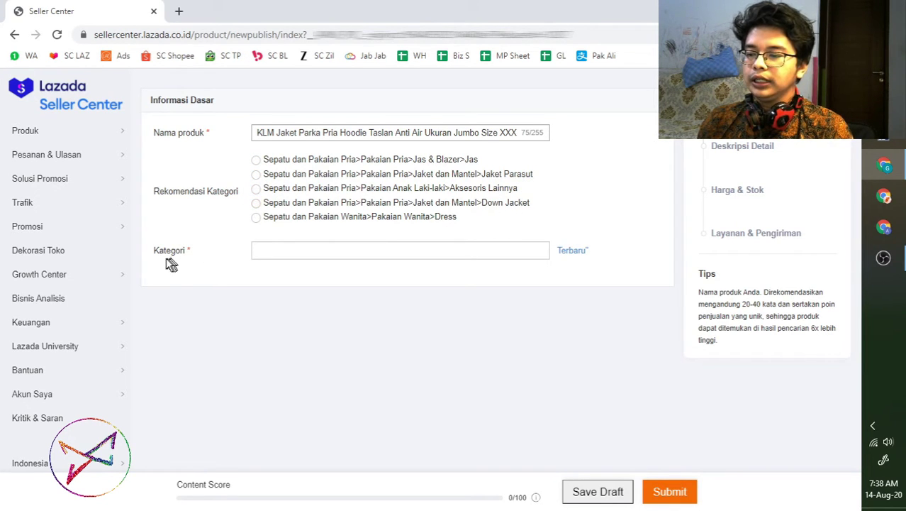
Filter the categories by "paka" and set the category to Sepatu dan Pakaian Pria > Pakaian Pria > Jaket dan Mantel > Jaket Parasut.
click(420, 249)
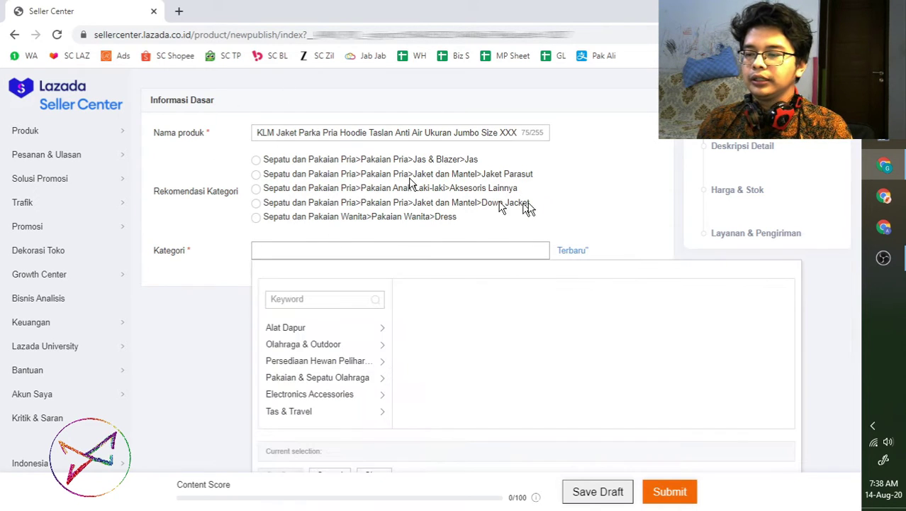
click(318, 299)
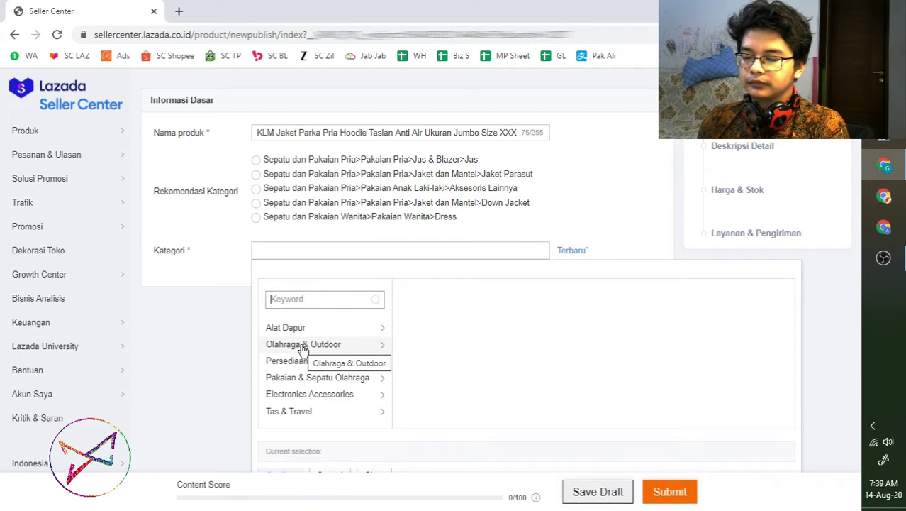
text(paka)
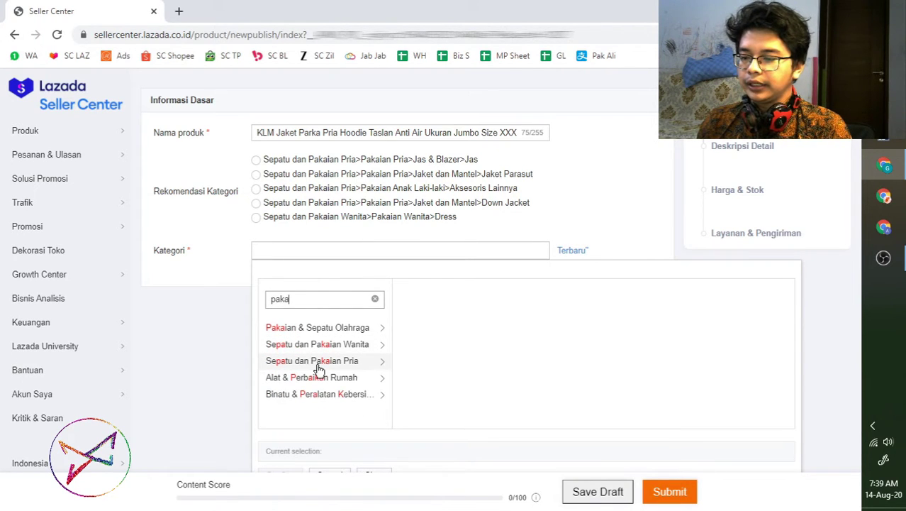
click(317, 363)
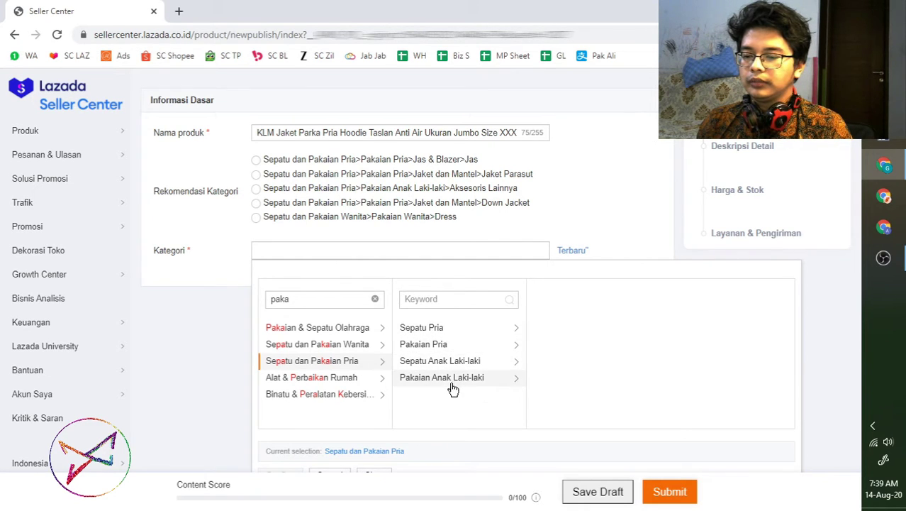
click(448, 346)
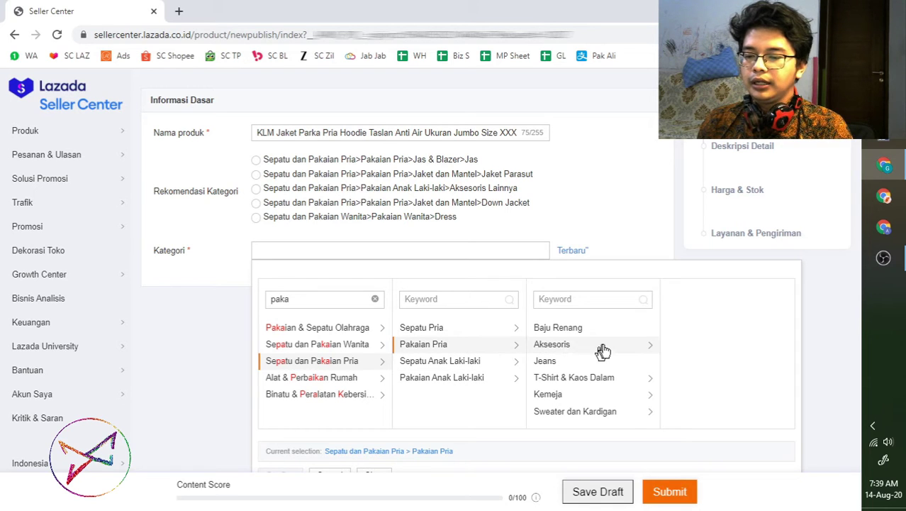
scroll(610, 409, down, 3)
scroll(582, 390, up, 3)
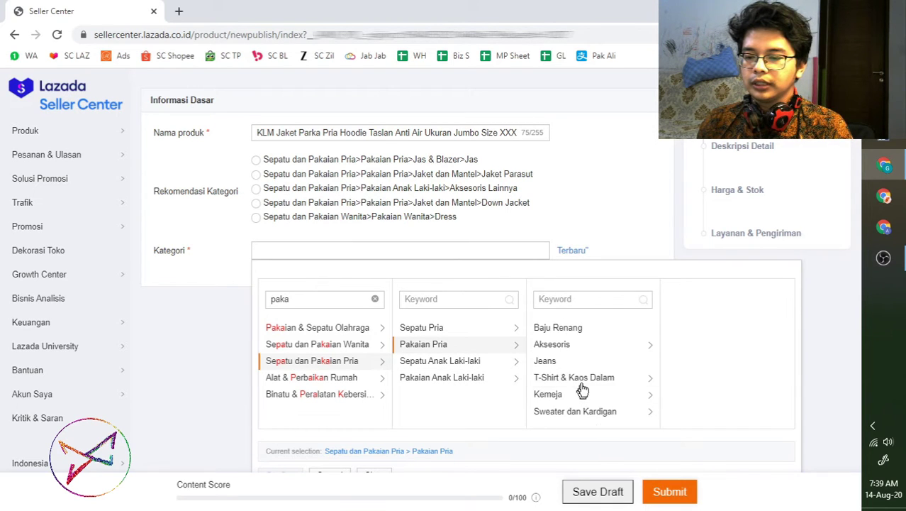
scroll(582, 390, down, 3)
click(602, 363)
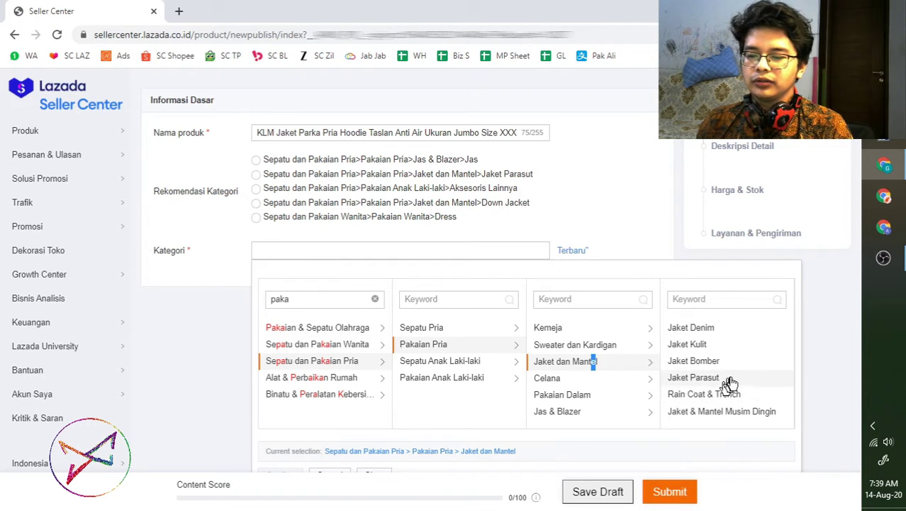
scroll(709, 387, down, 1)
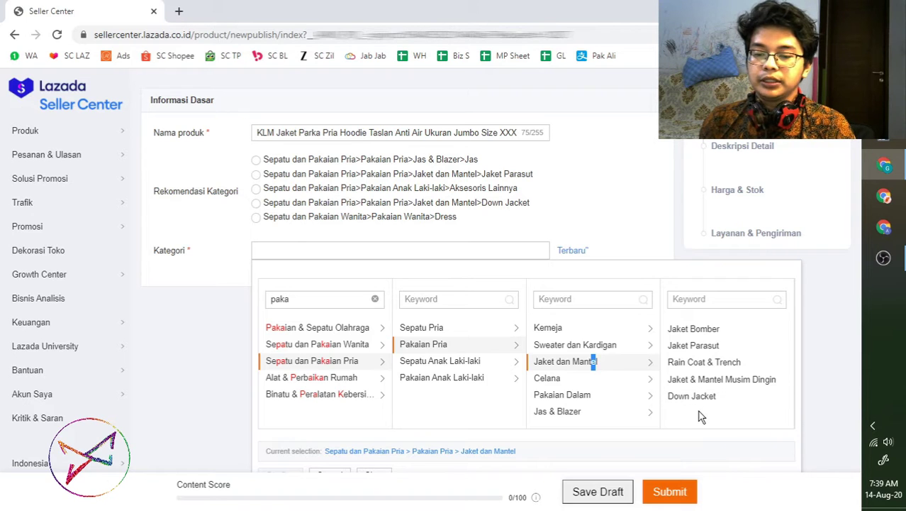
click(711, 354)
scroll(303, 408, down, 1)
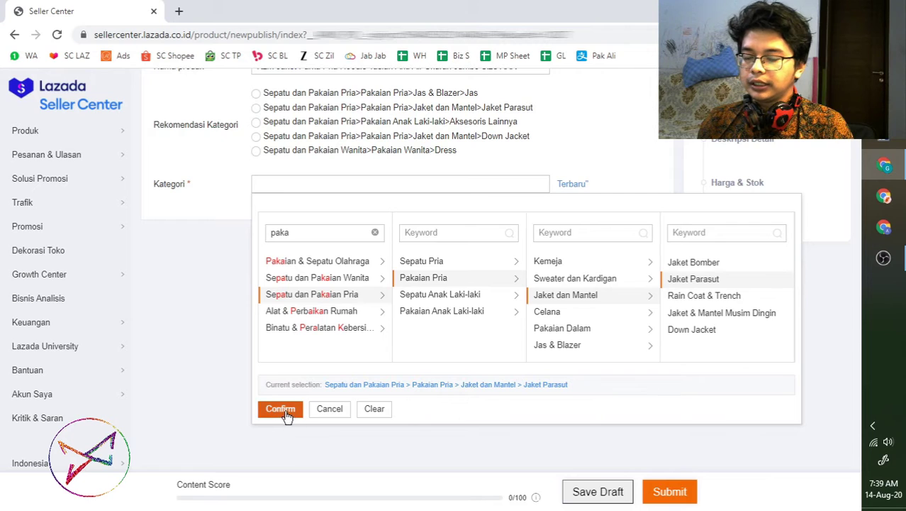
click(281, 410)
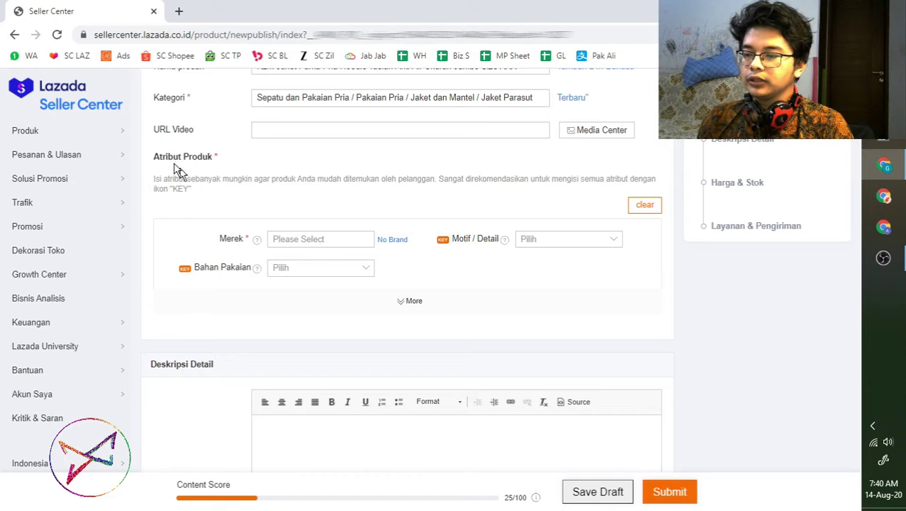
Set the product's brand (Merek) attribute to No Brand.
scroll(248, 312, up, 1)
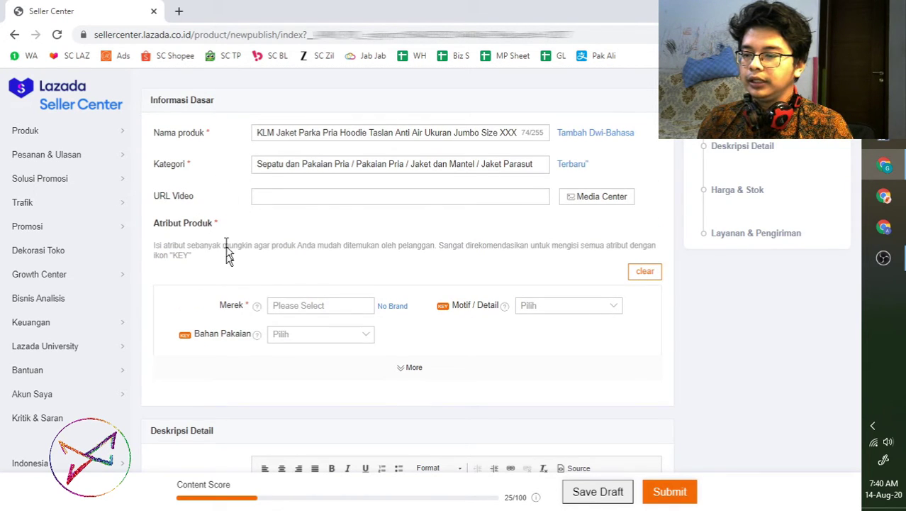
scroll(660, 347, down, 1)
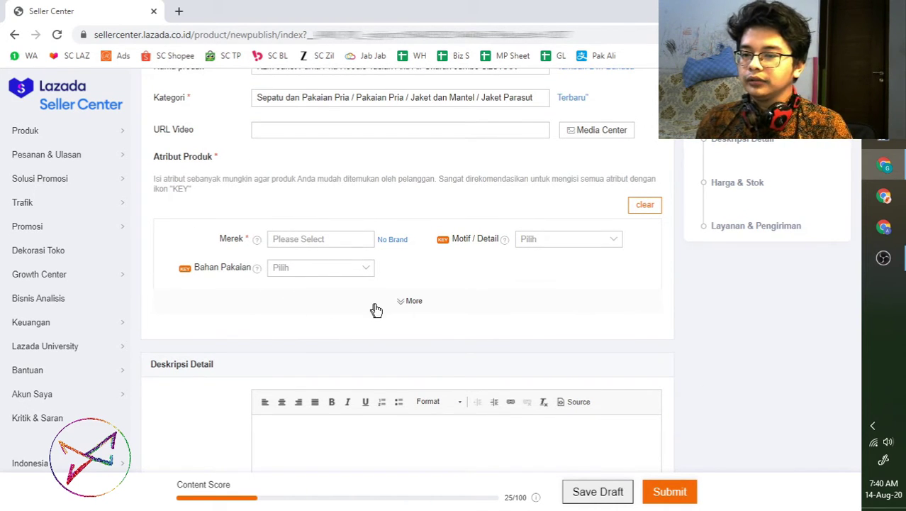
scroll(217, 164, up, 1)
click(269, 197)
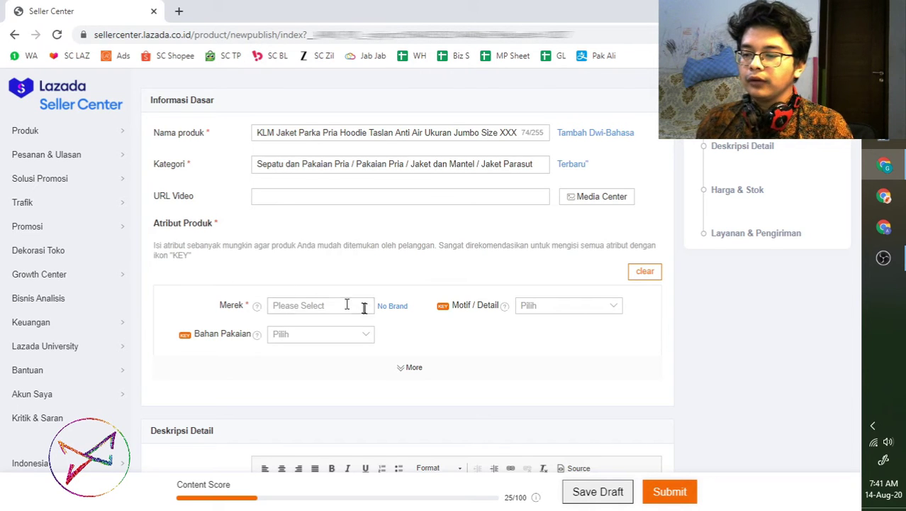
click(317, 306)
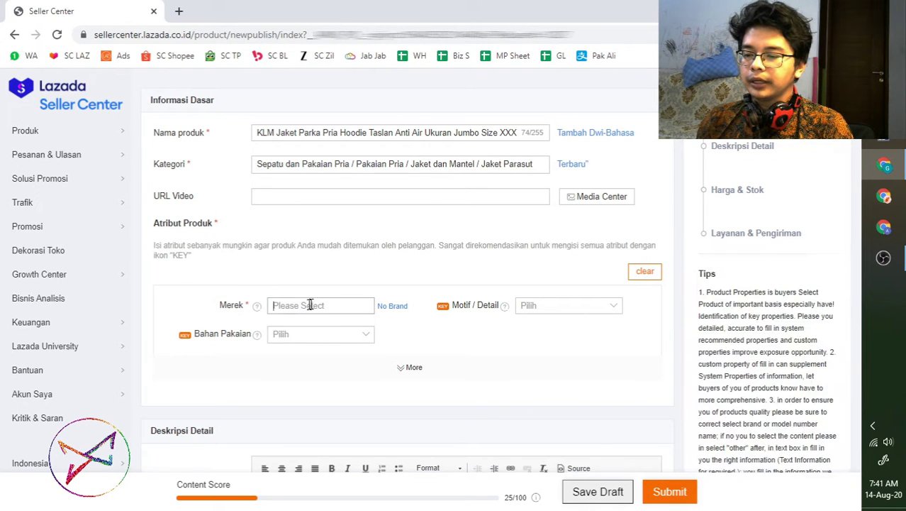
click(383, 310)
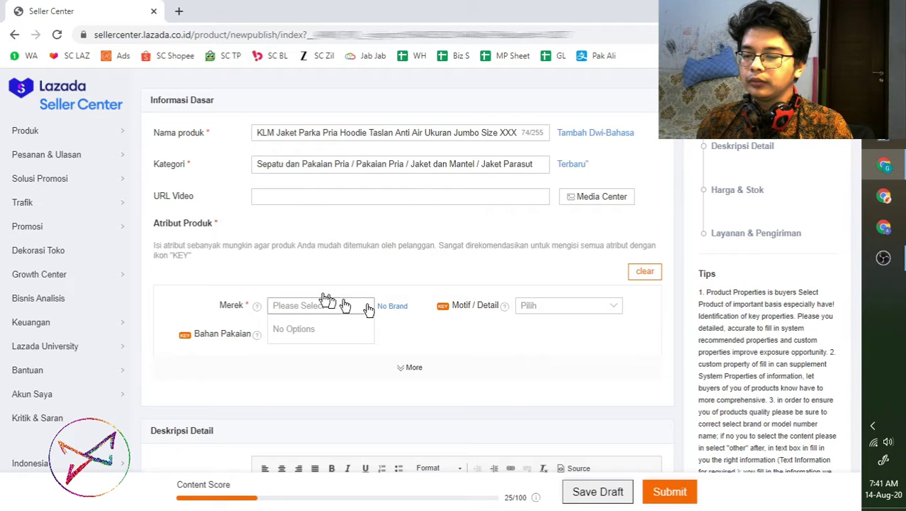
Set the clothing material (Bahan Pakaian) attribute to Material Lainnya.
scroll(294, 277, down, 1)
click(310, 273)
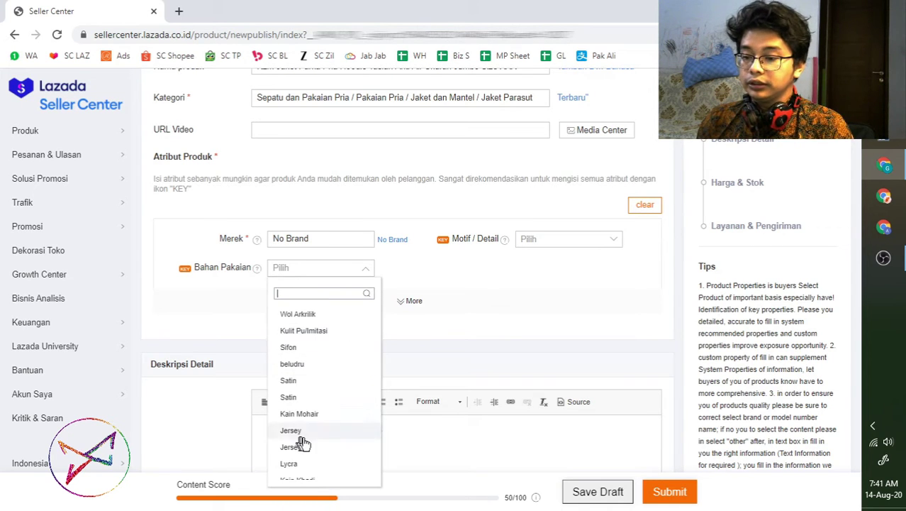
scroll(312, 425, down, 2)
scroll(317, 430, down, 5)
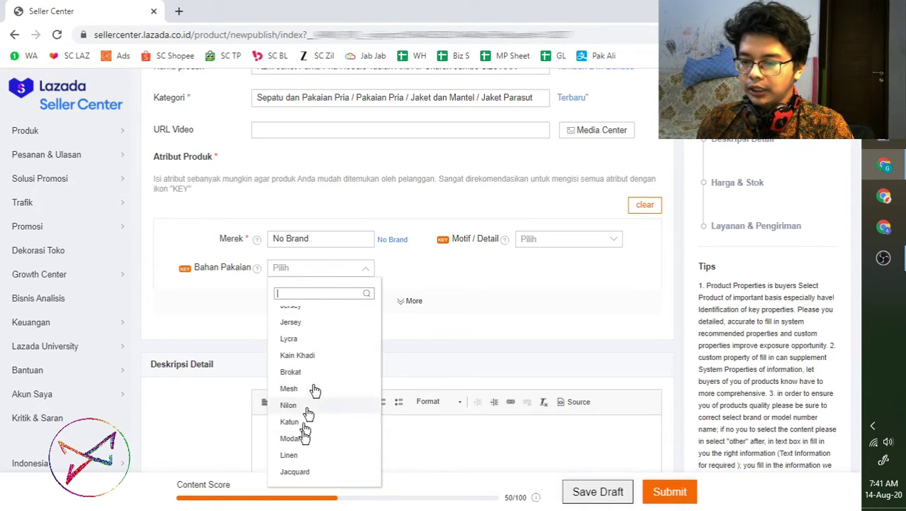
scroll(312, 371, down, 6)
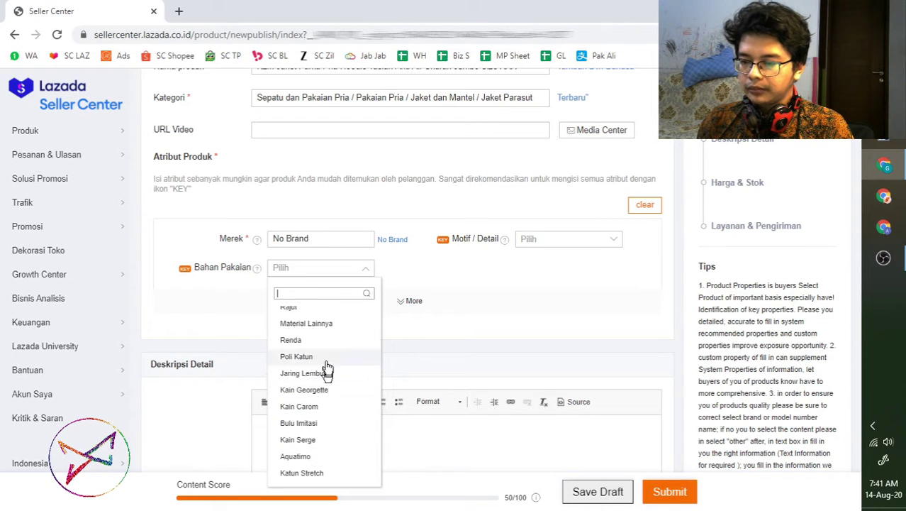
click(320, 323)
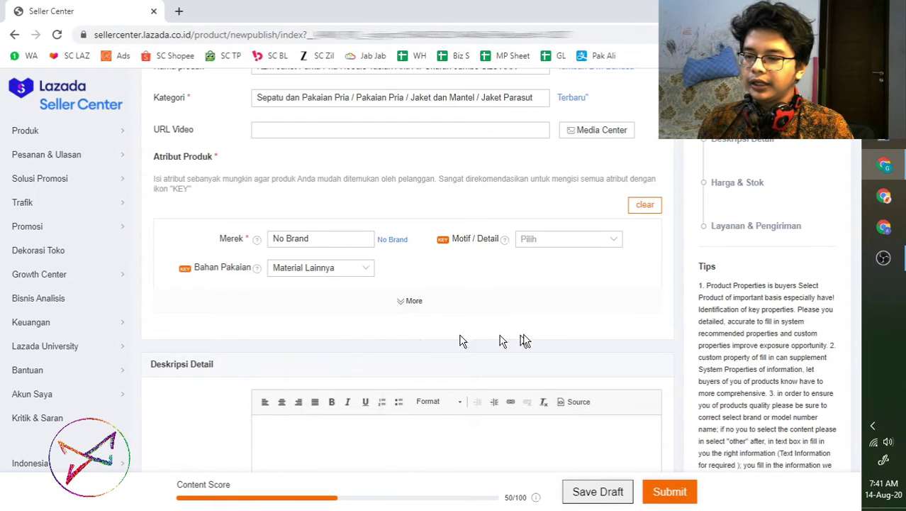
Expand the additional product attributes and set Jenis Penutup Jaket to Ritsleting and Tahun pembuatan to 2020.
click(415, 302)
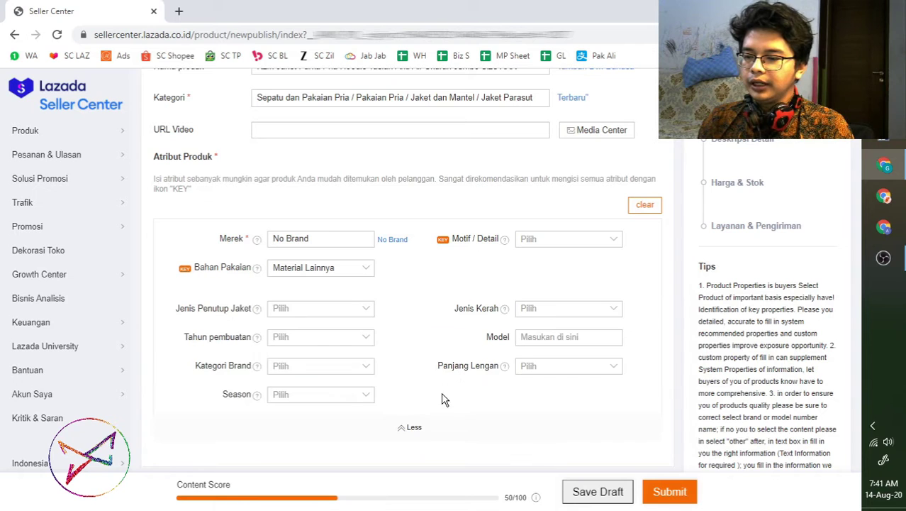
click(359, 312)
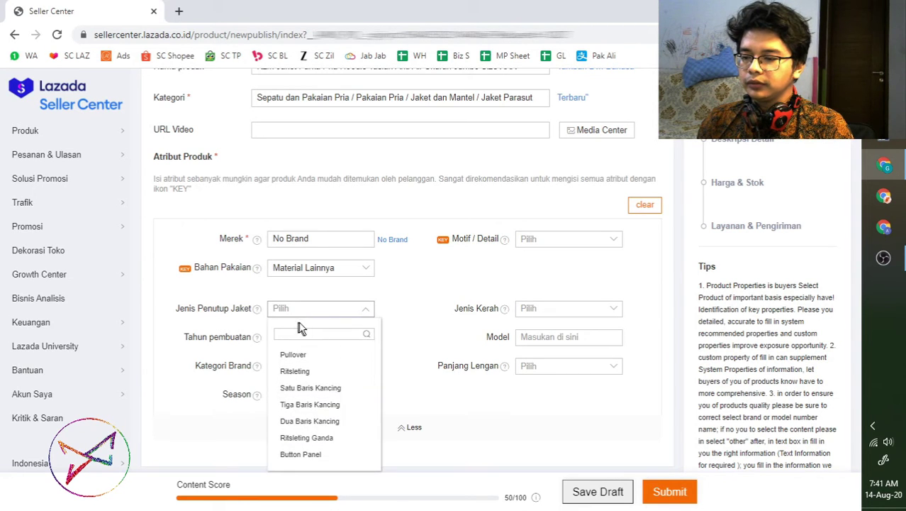
click(304, 373)
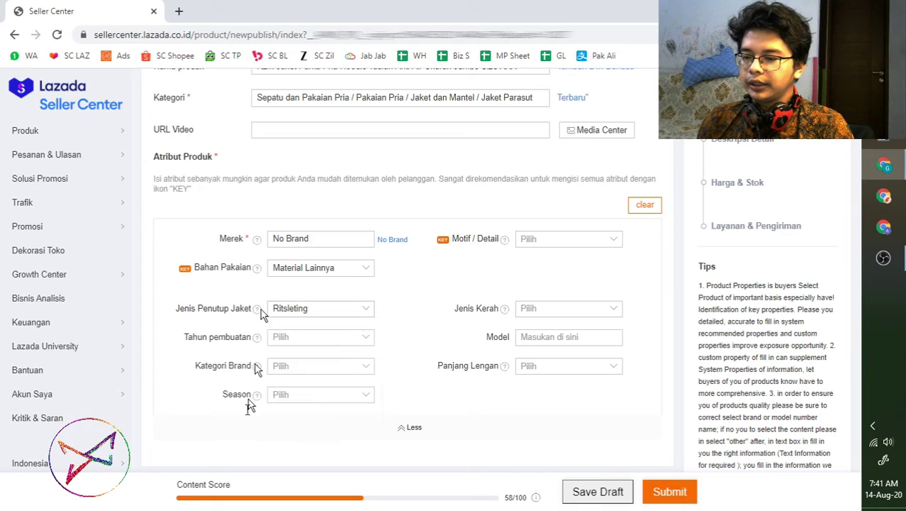
click(339, 336)
double_click(288, 195)
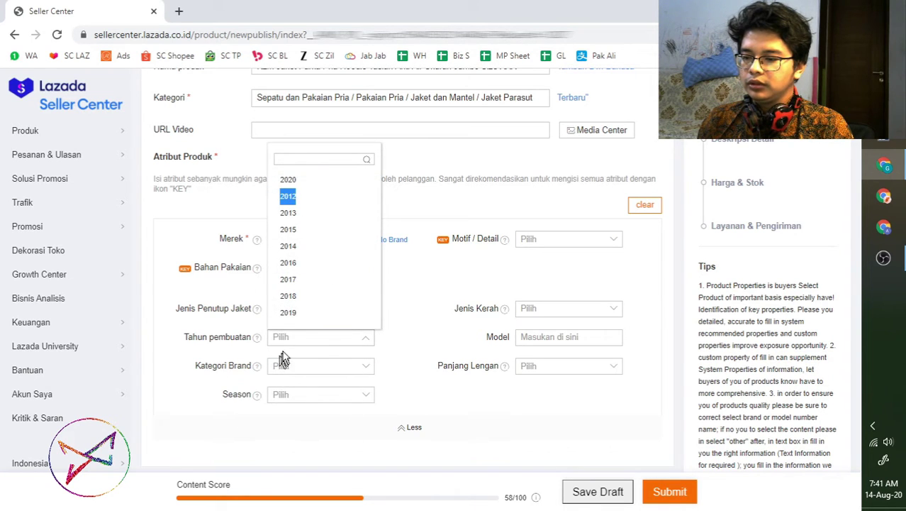
click(288, 179)
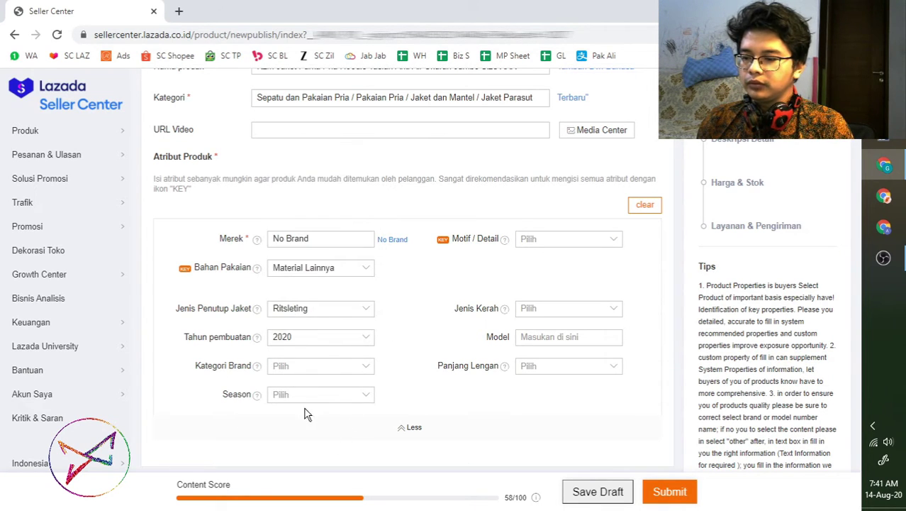
Look through the Kategori Brand options and set the attribute to Kasual.
click(323, 374)
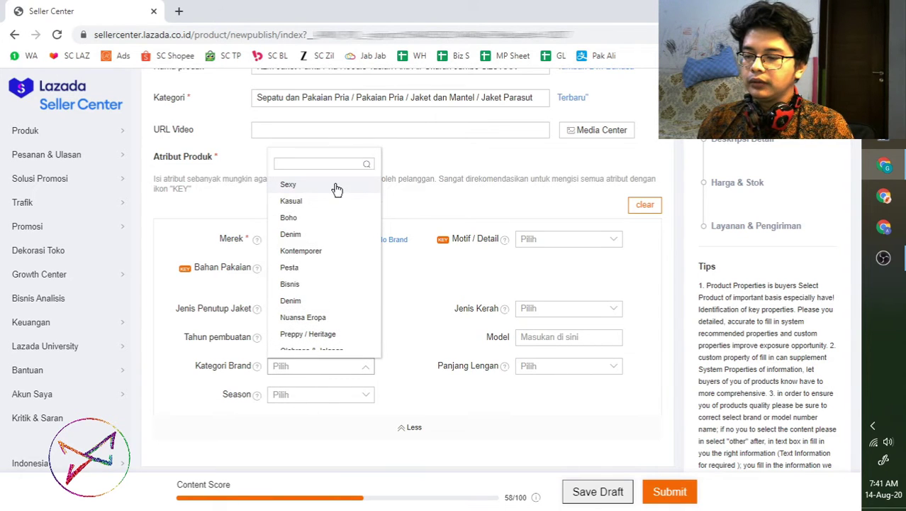
scroll(314, 331, down, 1)
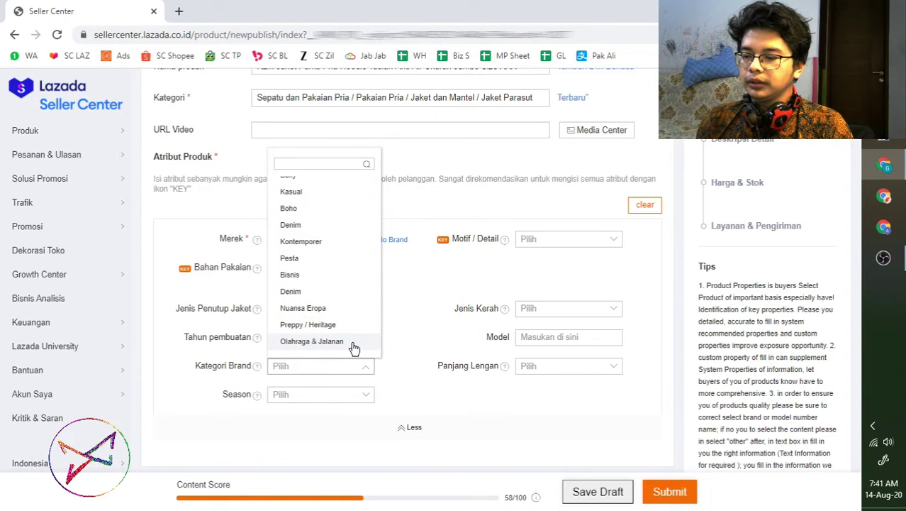
scroll(302, 283, up, 1)
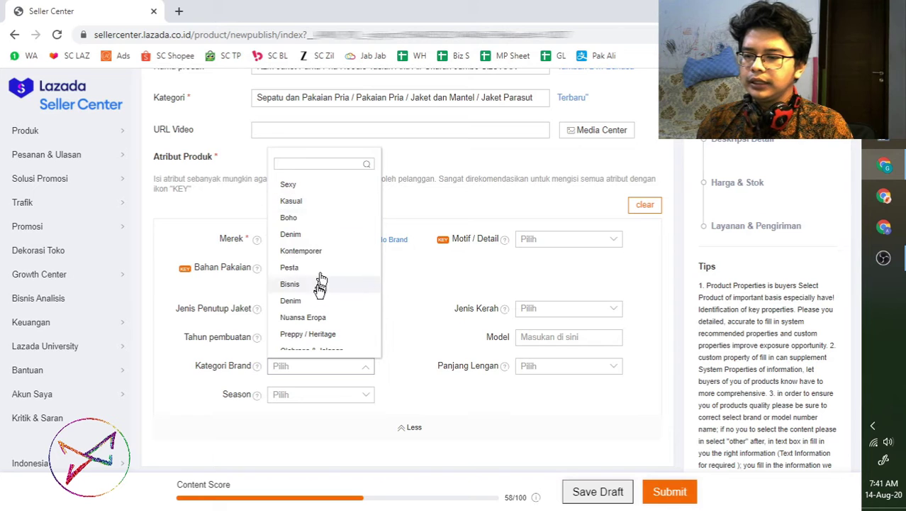
scroll(317, 290, down, 1)
scroll(312, 284, up, 1)
click(293, 207)
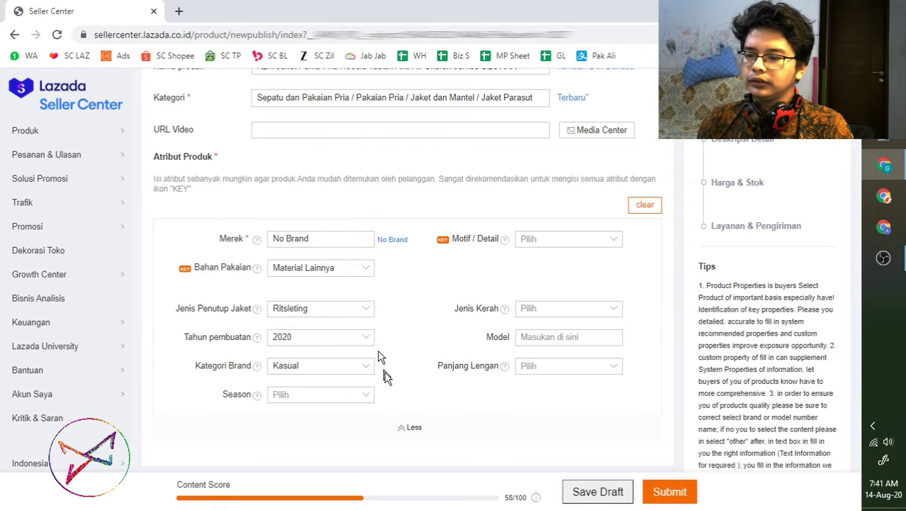
Set the Season attribute to Summer and Motif / Detail to Polos.
click(301, 394)
scroll(398, 404, down, 2)
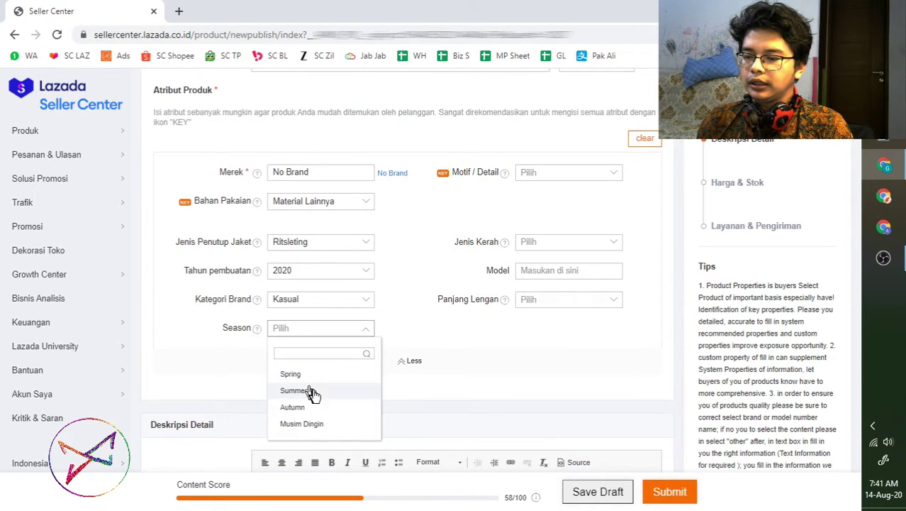
click(307, 391)
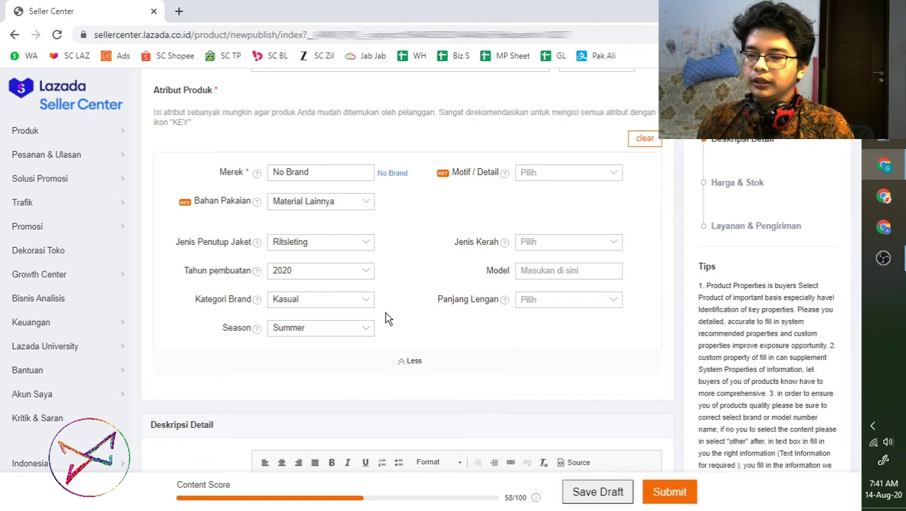
scroll(560, 262, up, 2)
click(553, 241)
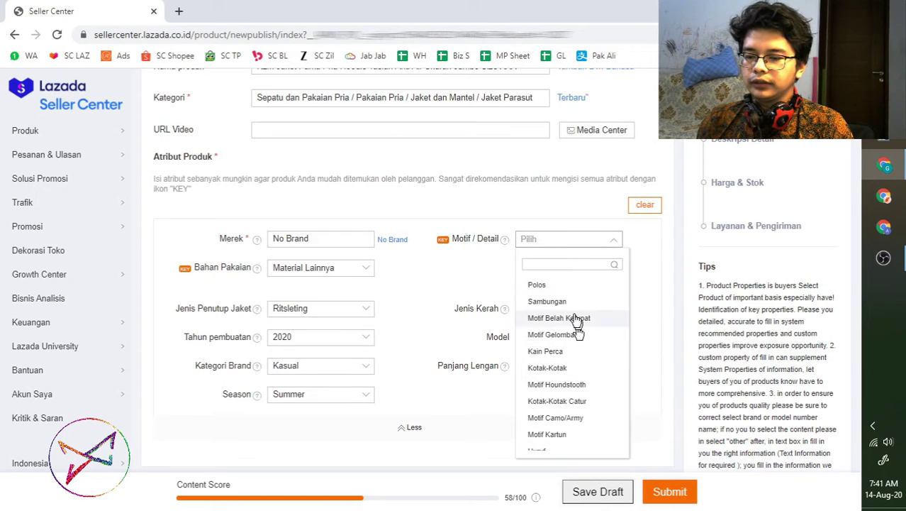
click(556, 287)
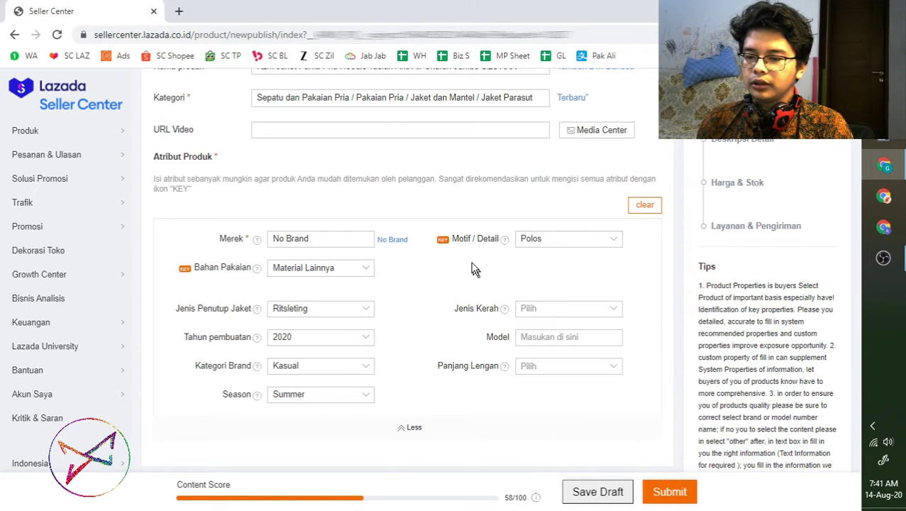
Set the collar type (Jenis Kerah) to Leher Tinggi and enter "Hoodie" as the model.
click(557, 315)
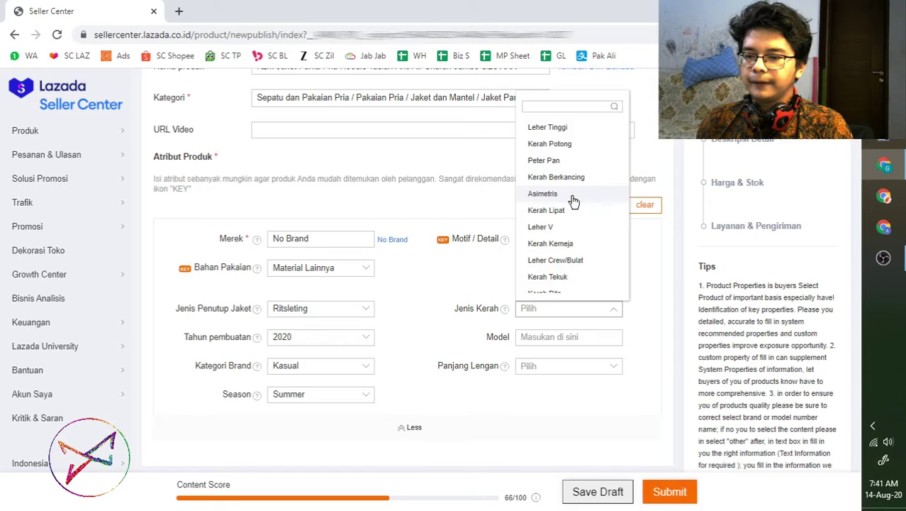
click(553, 129)
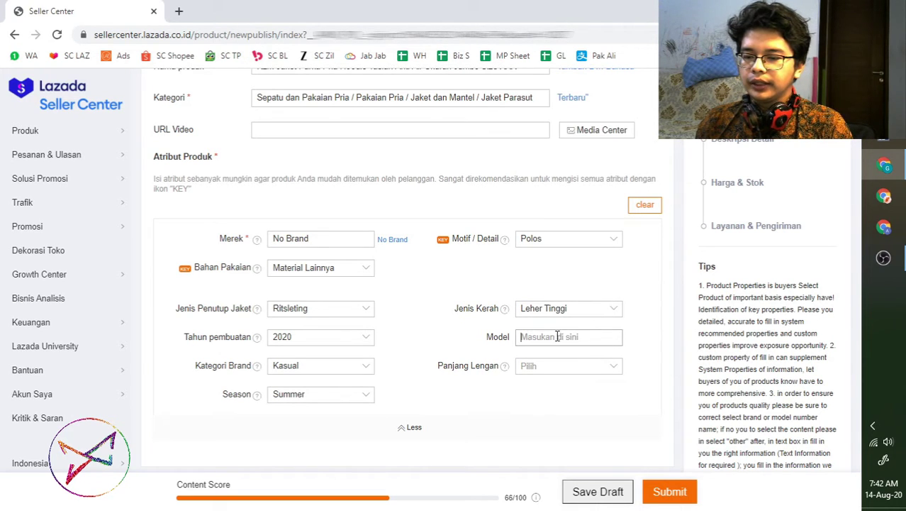
text(Hoodie)
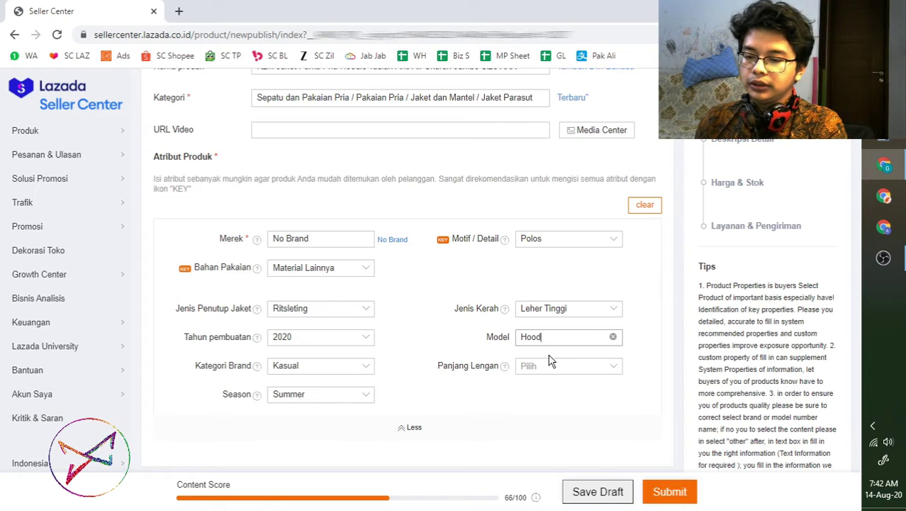
Set the sleeve length (Panjang Lengan) attribute to Full.
click(552, 380)
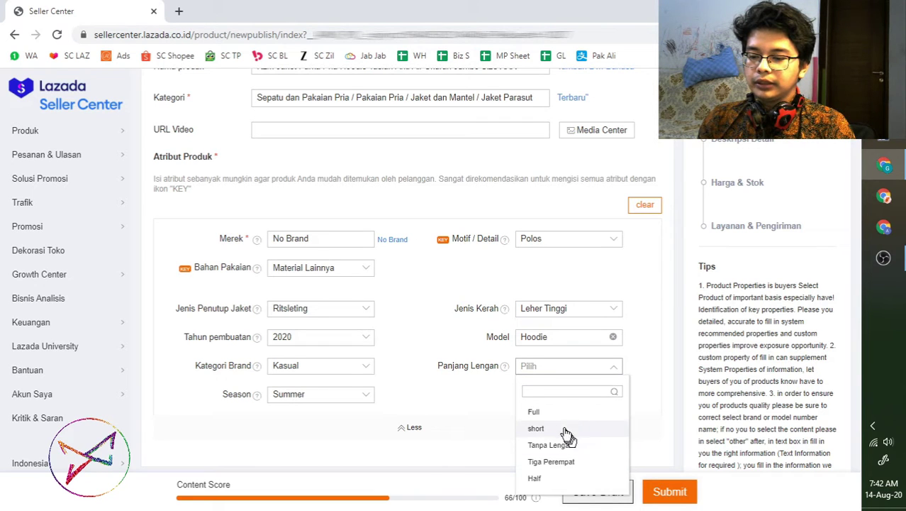
click(604, 409)
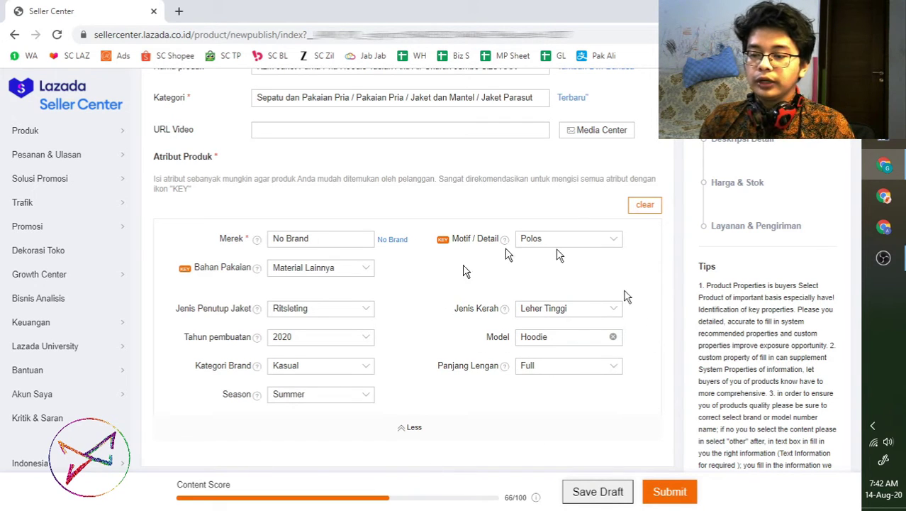
Start a bulleted list in the short description (Deskripsi Pendek) of the Deskripsi Detail section.
scroll(458, 295, down, 1)
scroll(447, 299, down, 1)
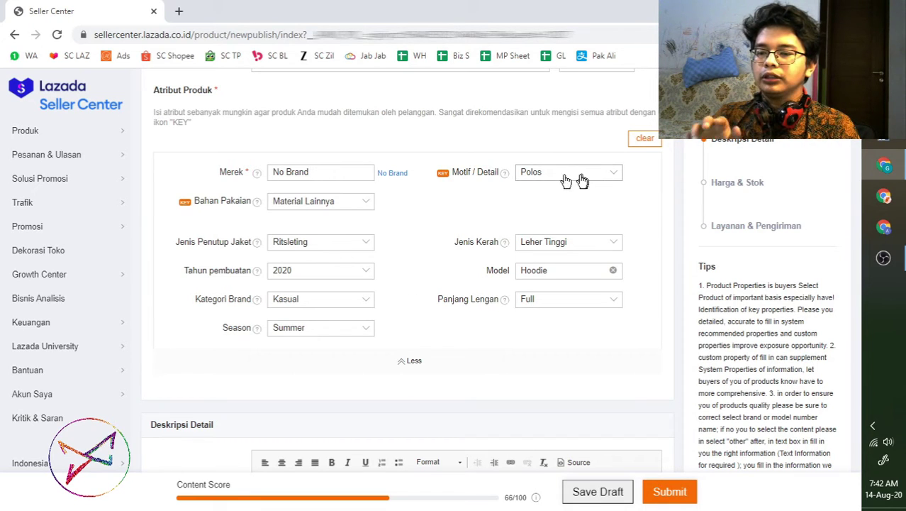
scroll(415, 273, down, 3)
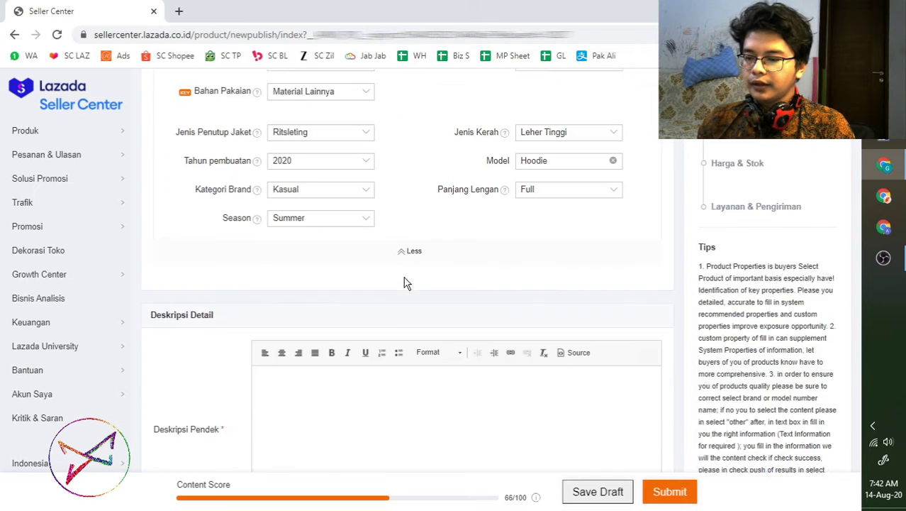
scroll(398, 280, down, 1)
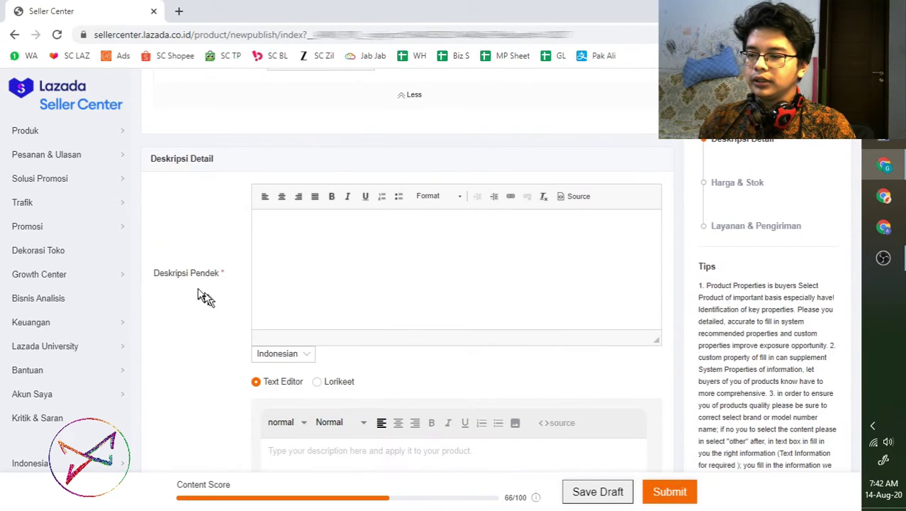
click(351, 231)
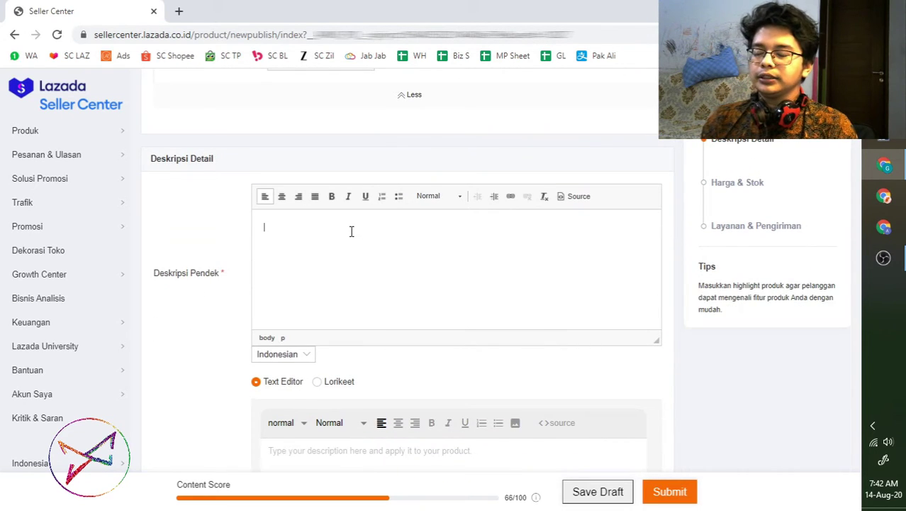
click(399, 197)
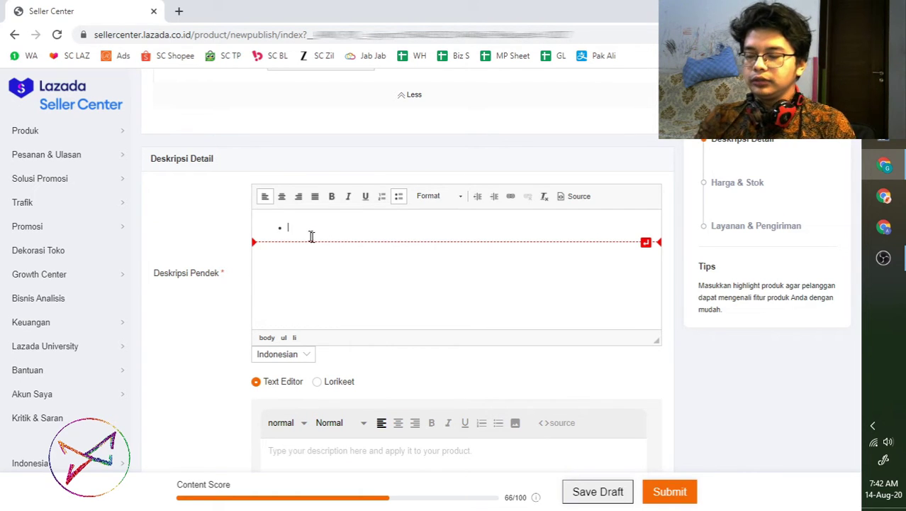
click(288, 235)
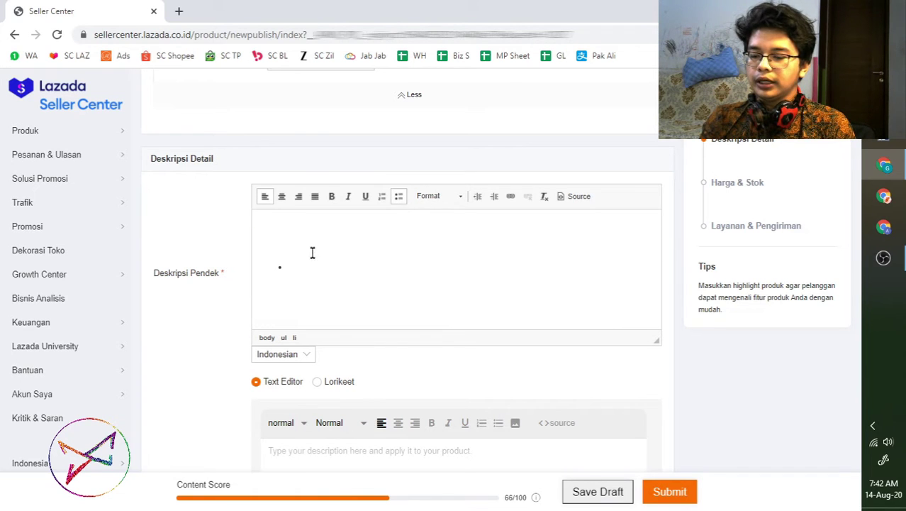
key(BackSpace)
click(398, 198)
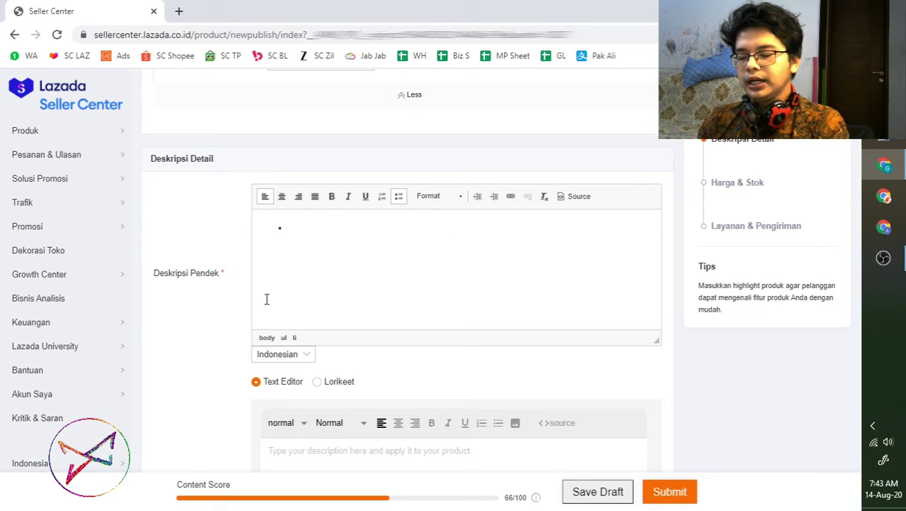
Write "Jaket Parka Cocok Untuk Ukuran Big Size" as the first bullet of the short description.
text(Jaket )
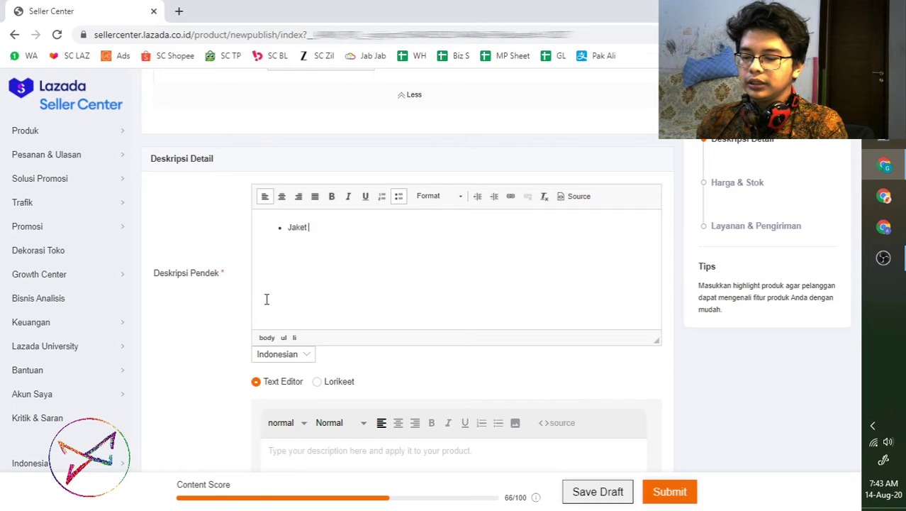
text(Parka Coco)
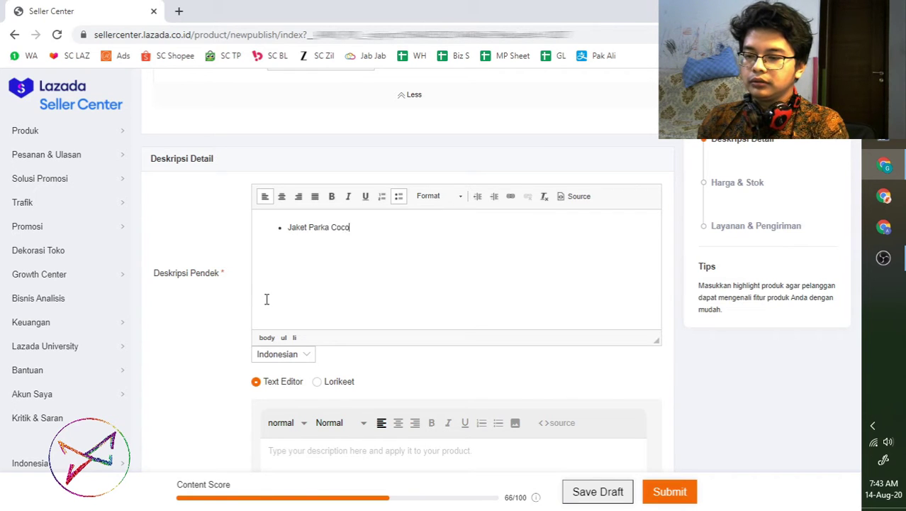
text(k )
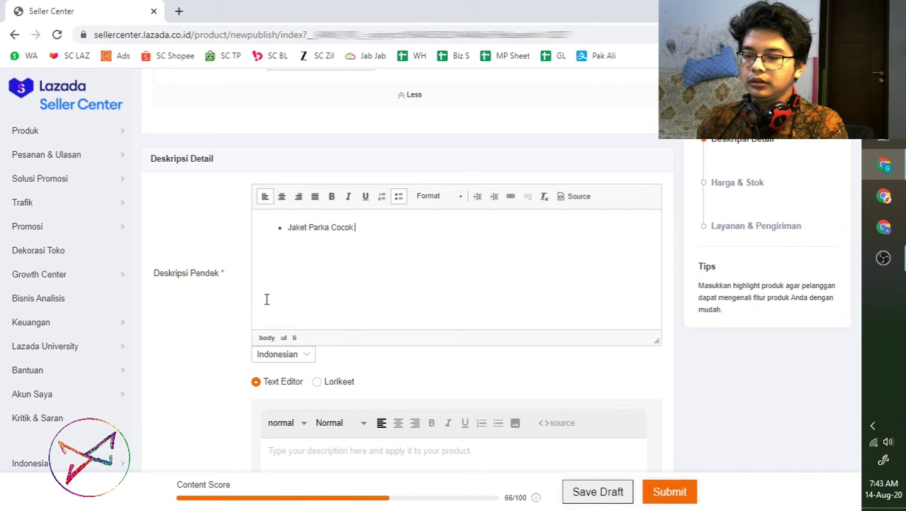
text(Untuk)
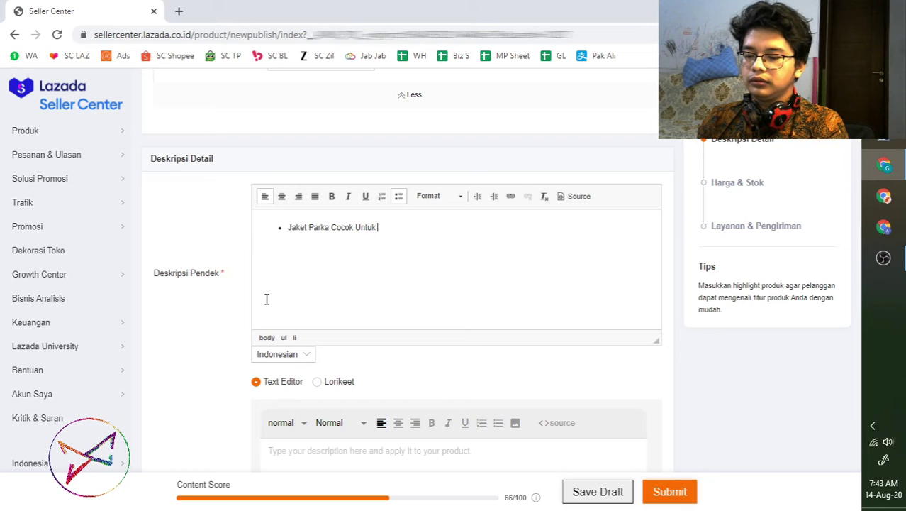
text( Ukuran Big Size)
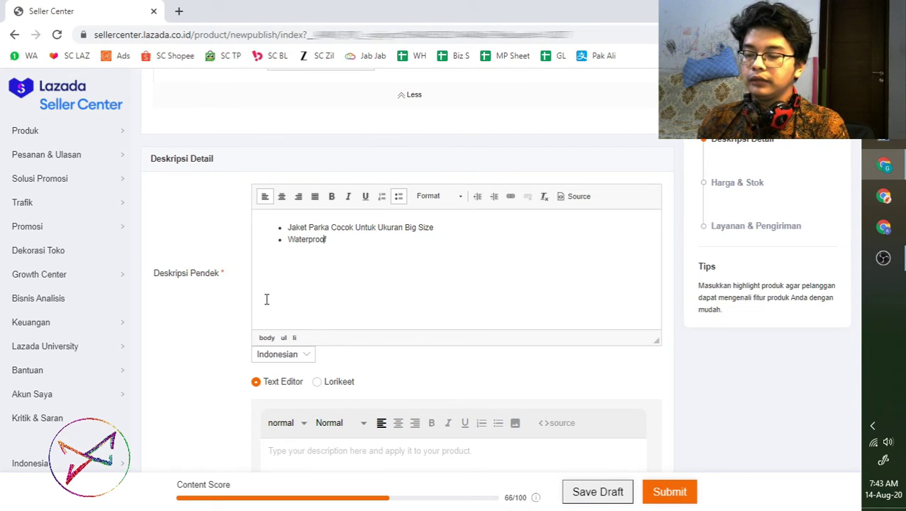
Complete the second bullet of the short description as "Bahan Terbaik Taslan Waterproof".
text(Bahan Terba)
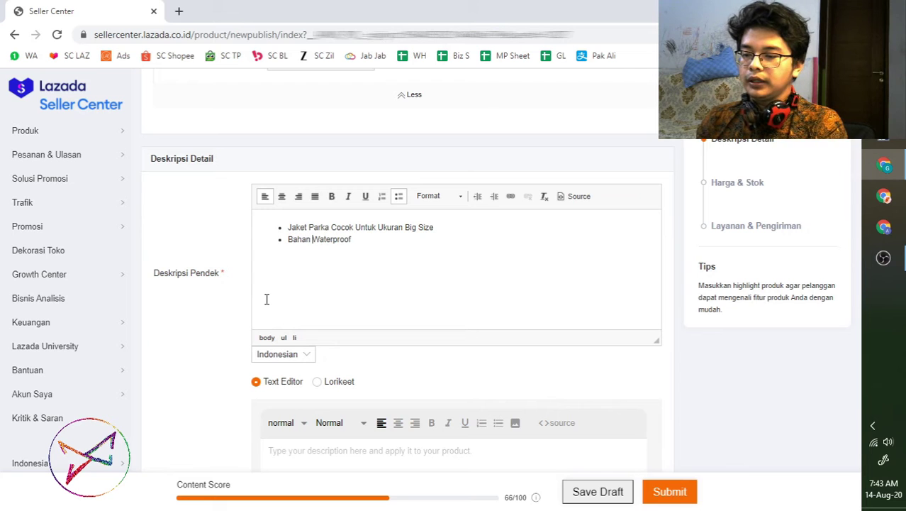
text(ik taslan)
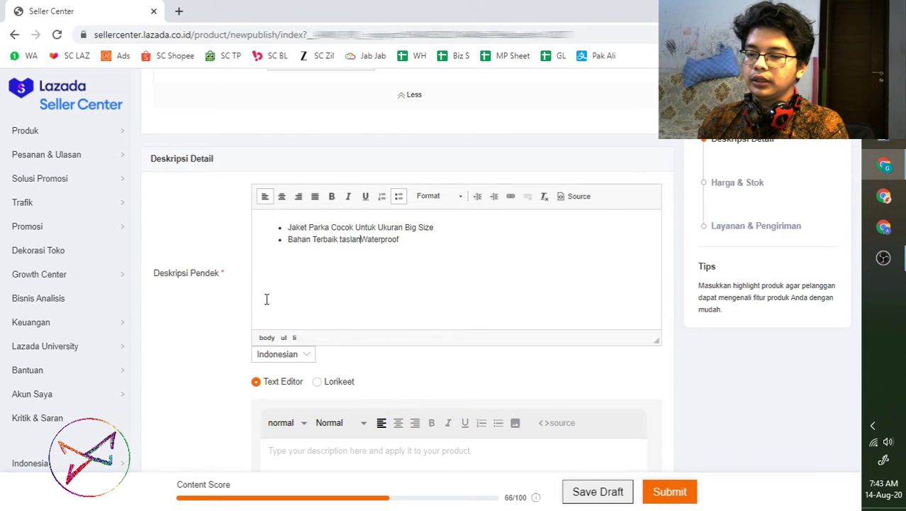
key(BackSpace)
key(BackSpace)
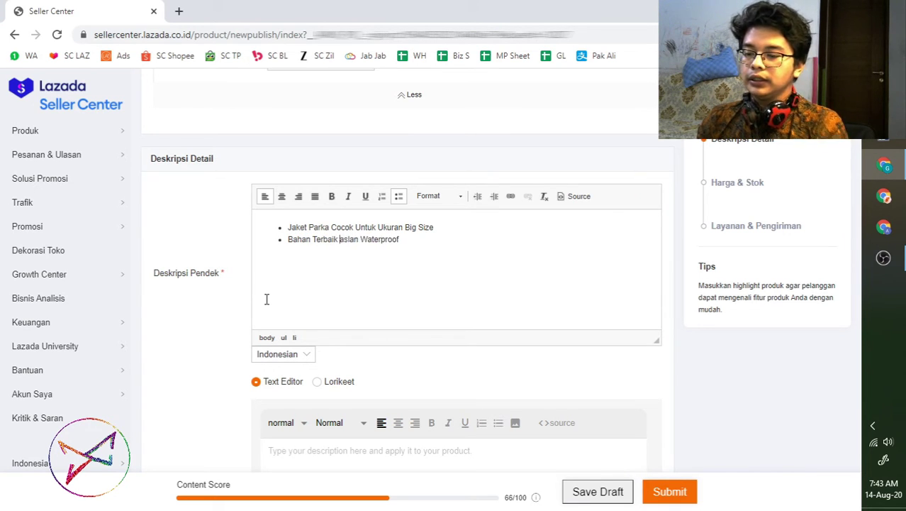
text(Ta)
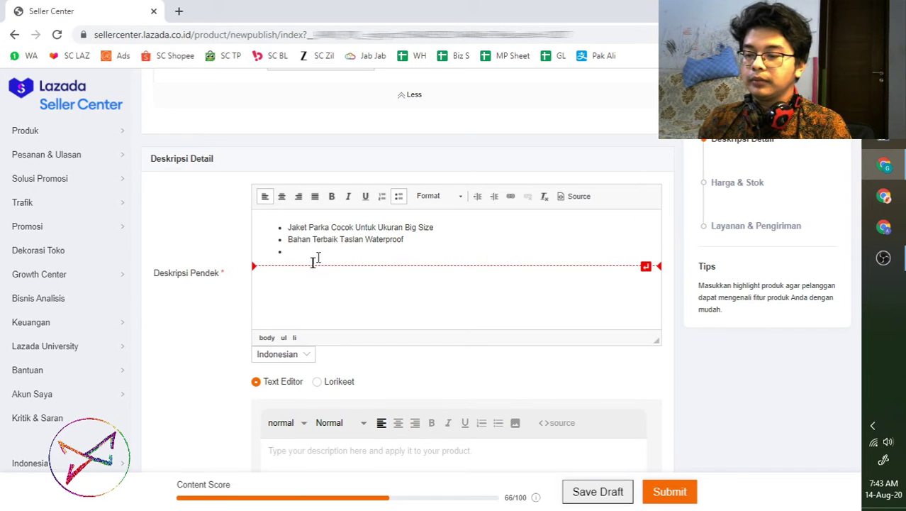
Add the bullets "Kualitas Premium" and "Bonus Hoodie" to the short description.
text(Kualitas Premium)
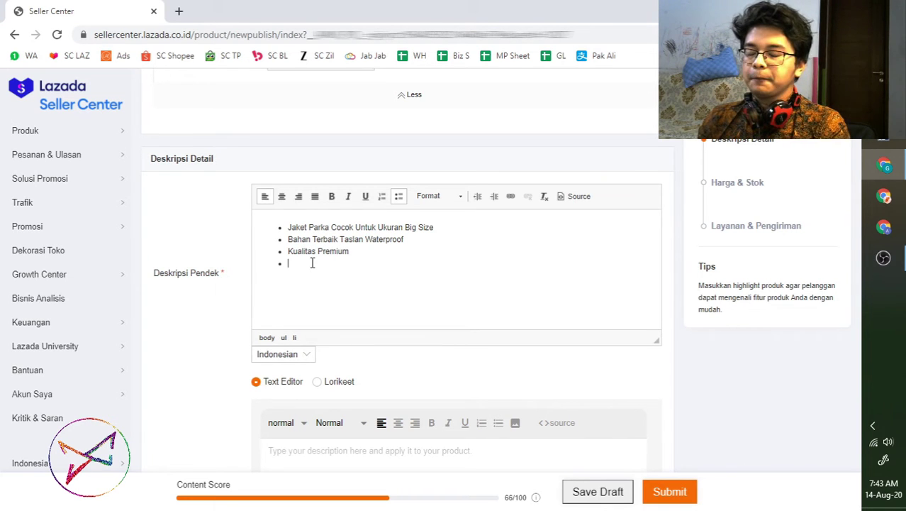
scroll(360, 209, up, 6)
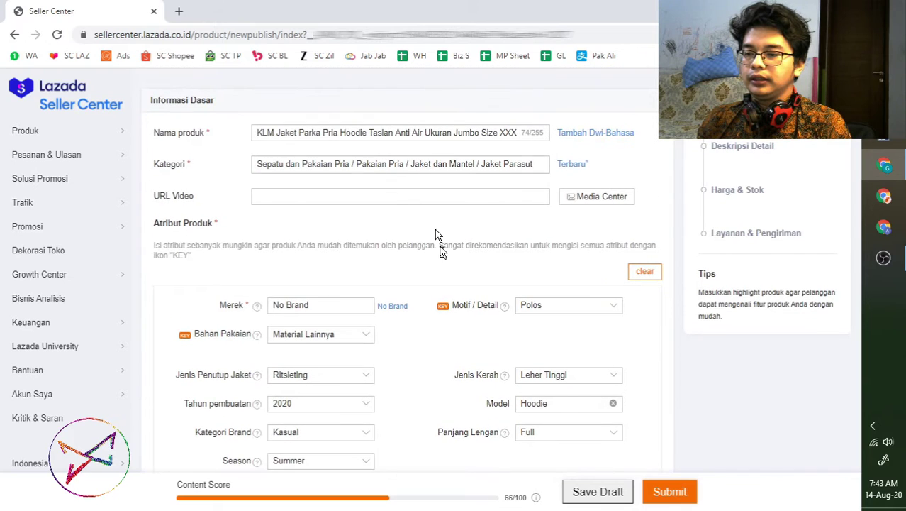
scroll(341, 241, down, 5)
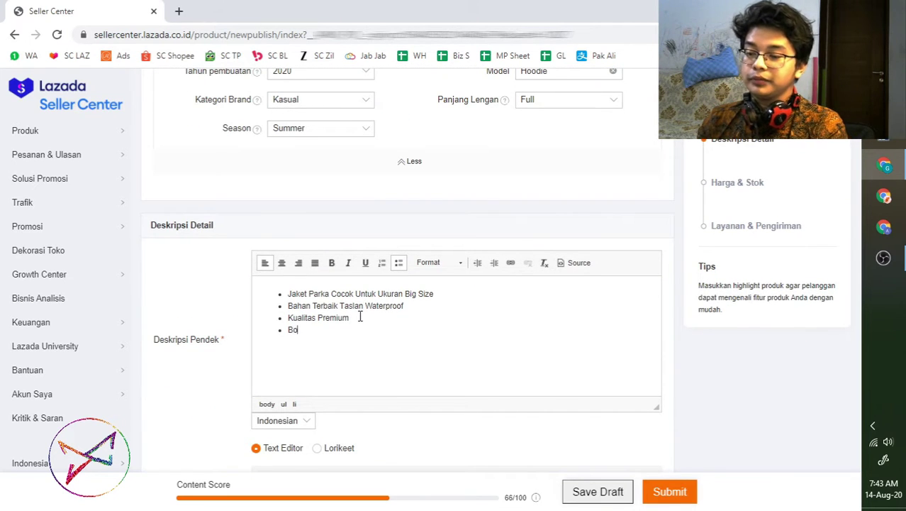
text(nus Hoodie)
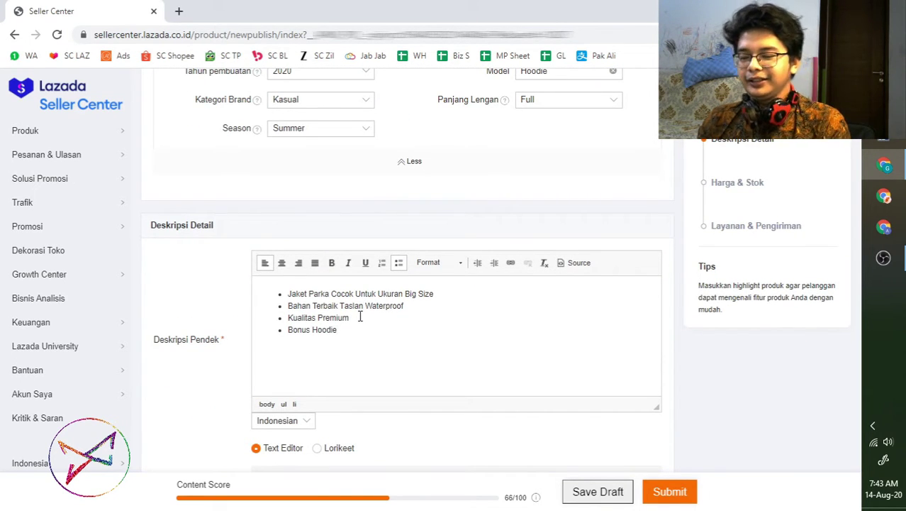
Extend the bonus bullet so it reads "Bonus Hoodie untuk Pembelian Hari ini".
scroll(426, 426, up, 5)
scroll(431, 374, down, 4)
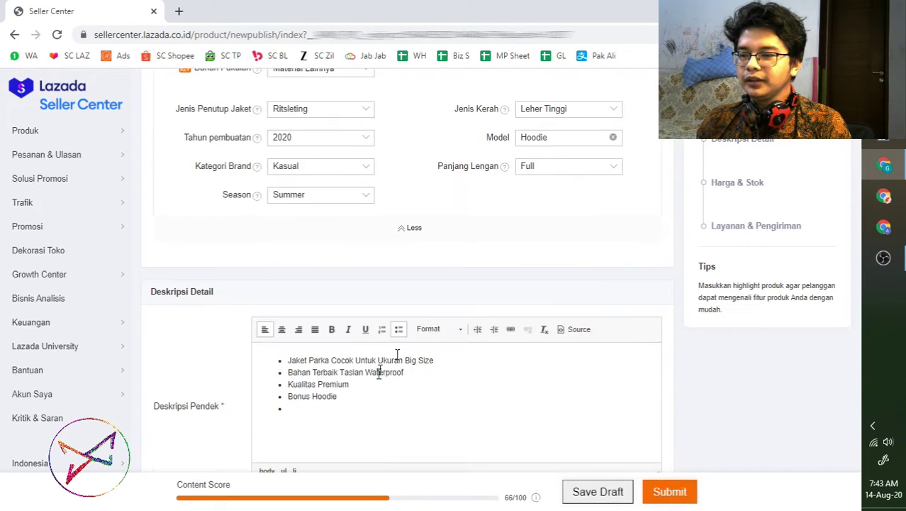
click(357, 397)
text(untu)
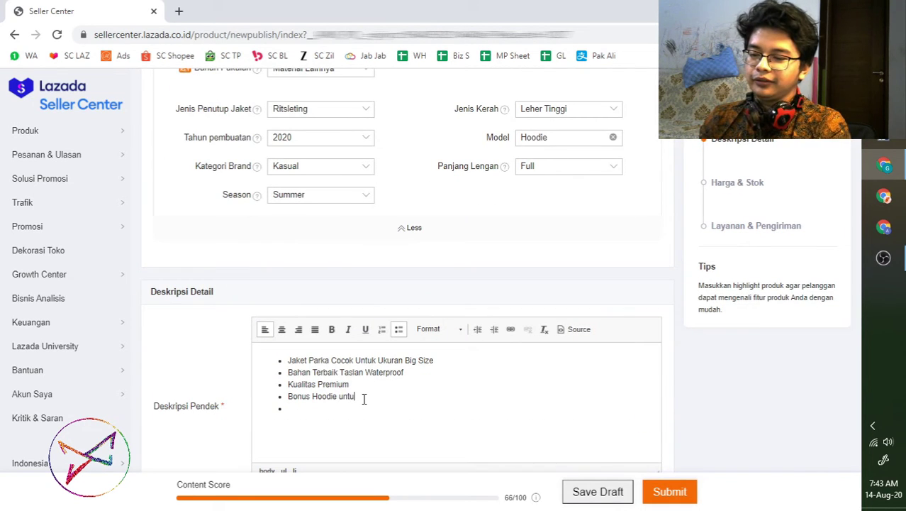
text(k Pembelian Hari ini)
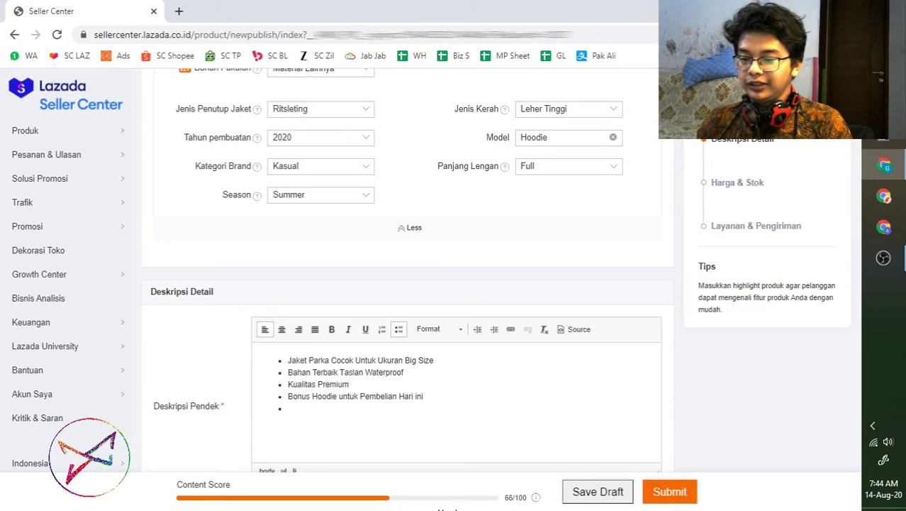
Move the "Bonus Hoodie untuk Pembelian Hari ini" text to a new first bullet above the Jaket Parka line.
drag(426, 397, 286, 396)
key(ctrl+c)
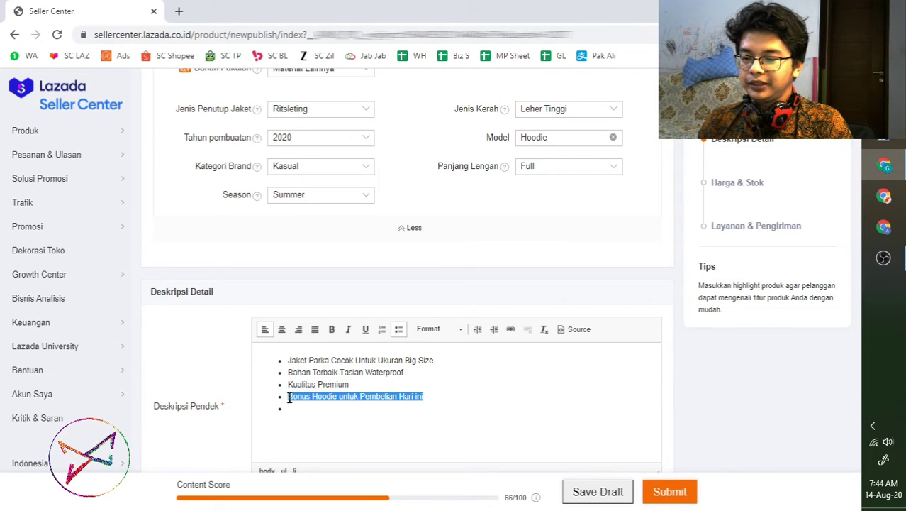
key(BackSpace)
click(291, 362)
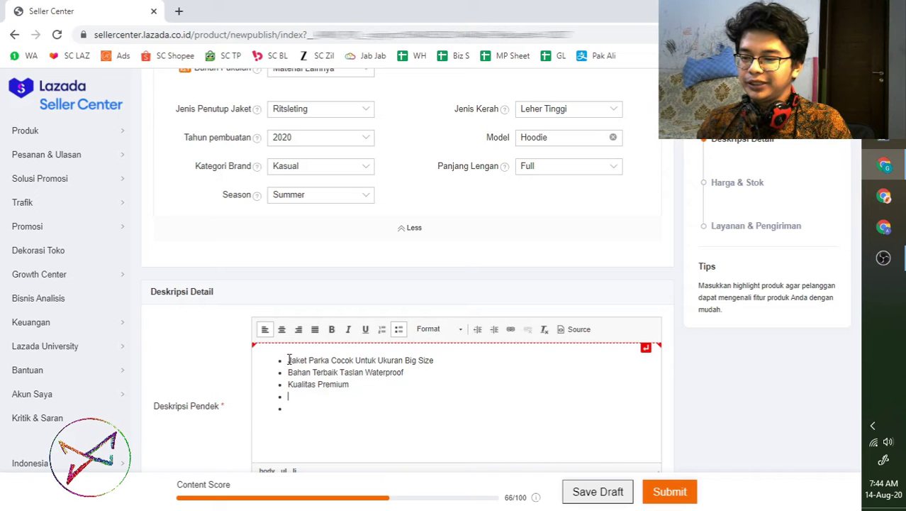
key(Return)
key(Up)
key(ctrl+v)
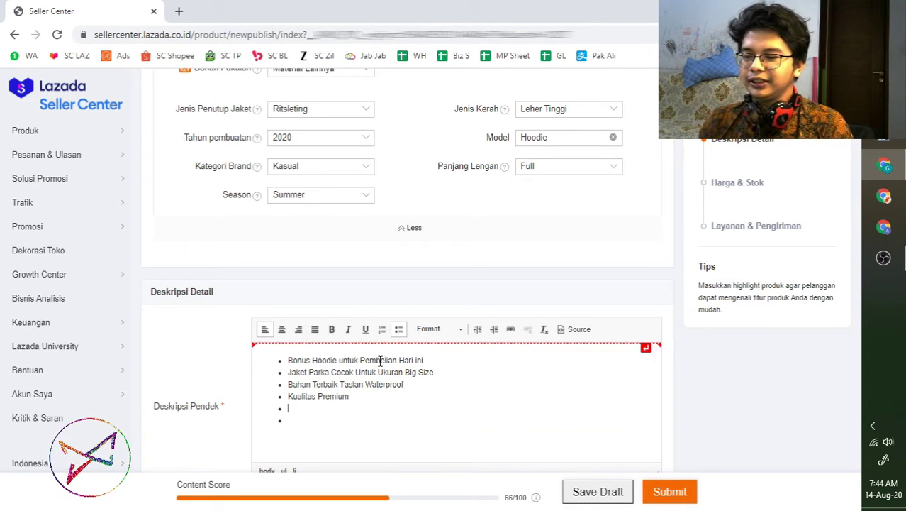
Review the product name and attributes against the bullets of the short description.
scroll(380, 340, up, 5)
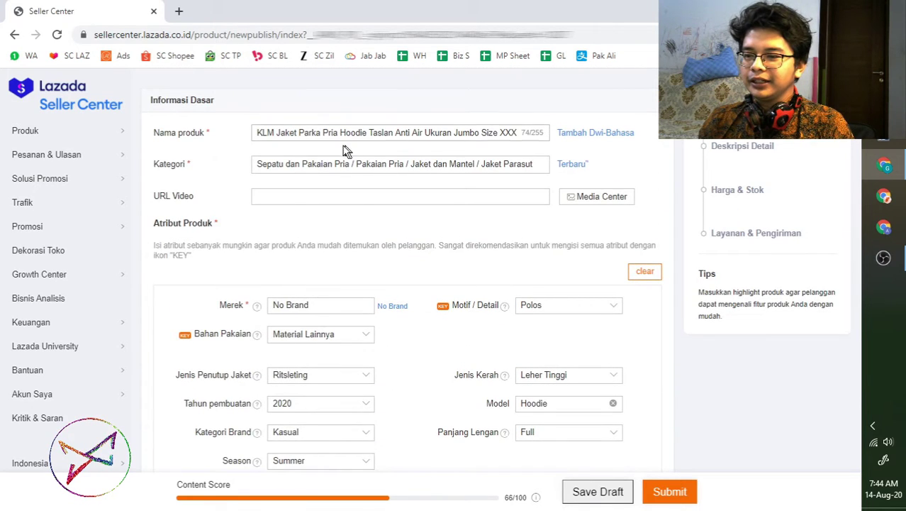
scroll(426, 431, down, 5)
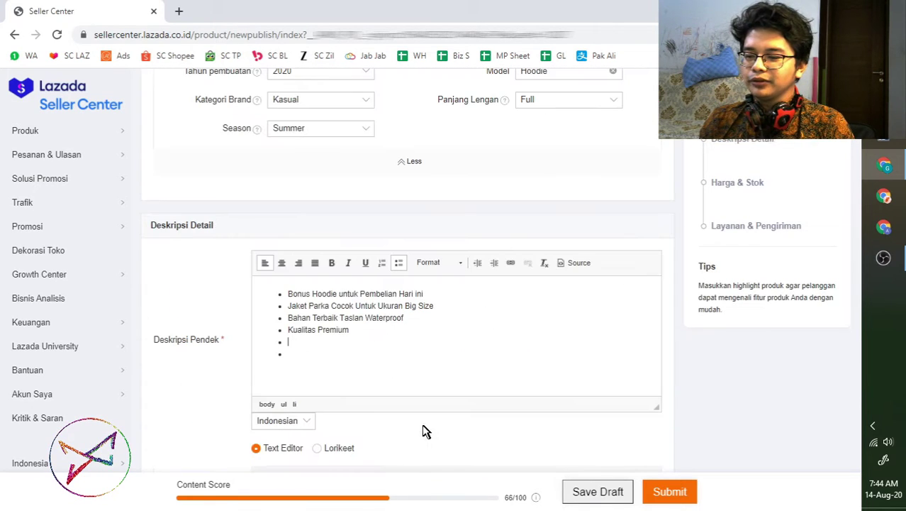
click(441, 295)
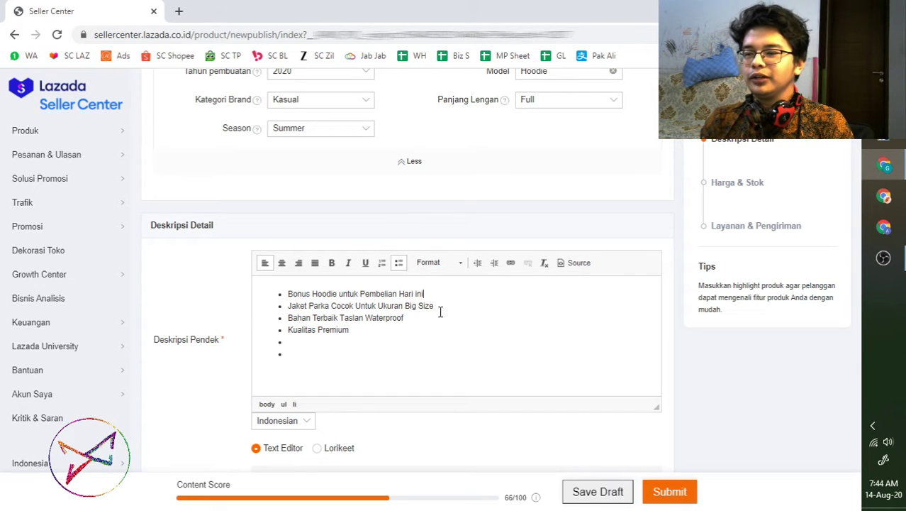
scroll(441, 314, up, 4)
scroll(445, 287, down, 3)
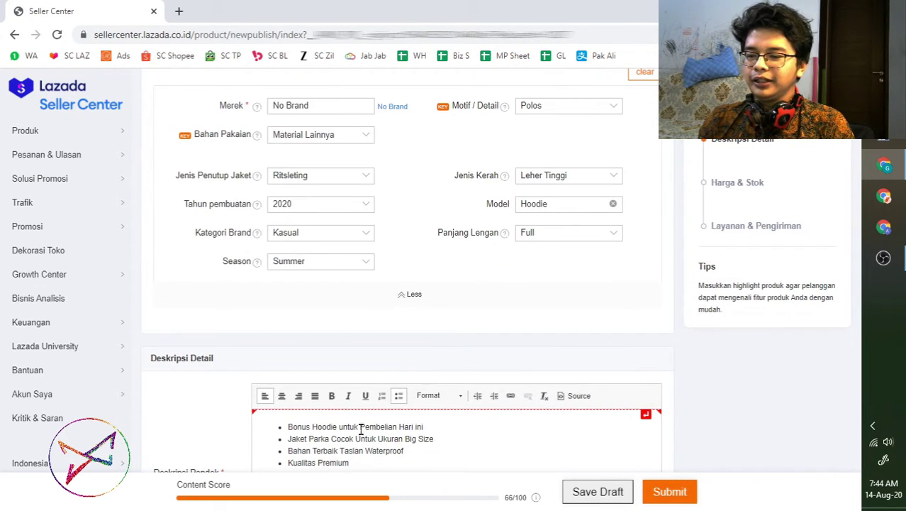
scroll(429, 342, up, 3)
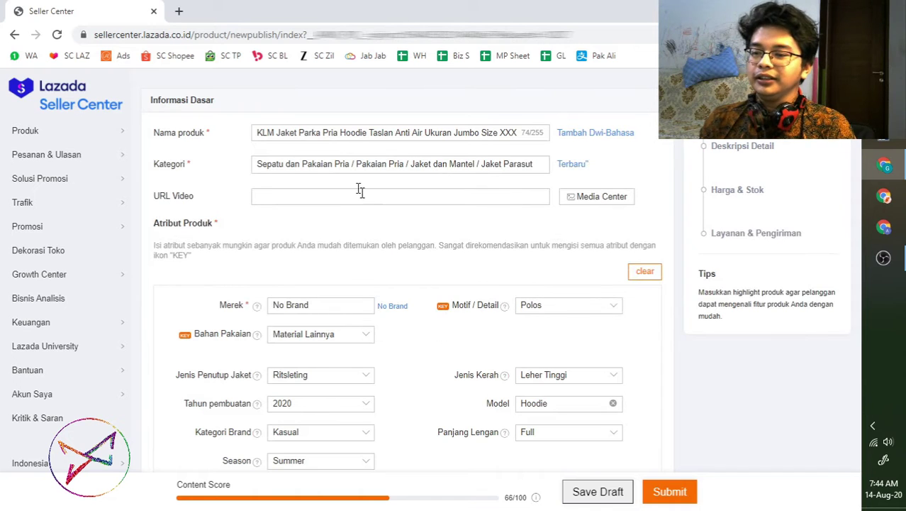
click(326, 132)
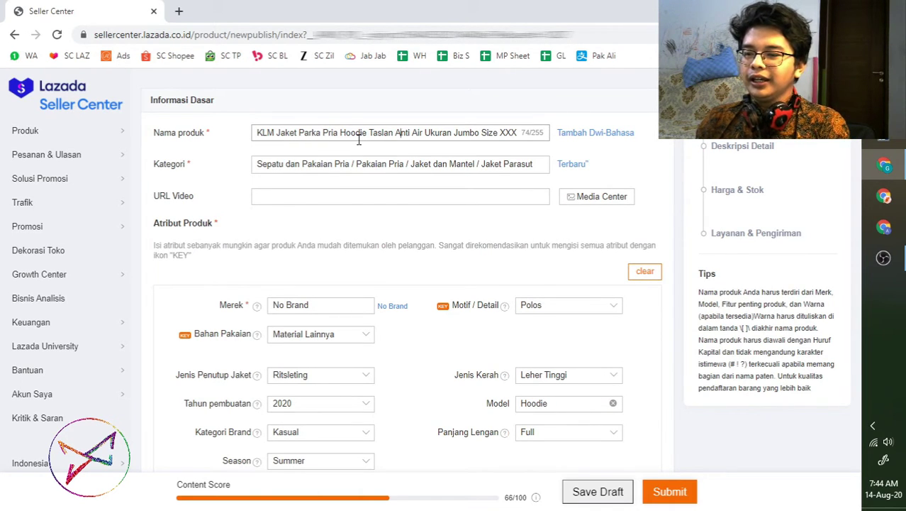
scroll(420, 176, down, 4)
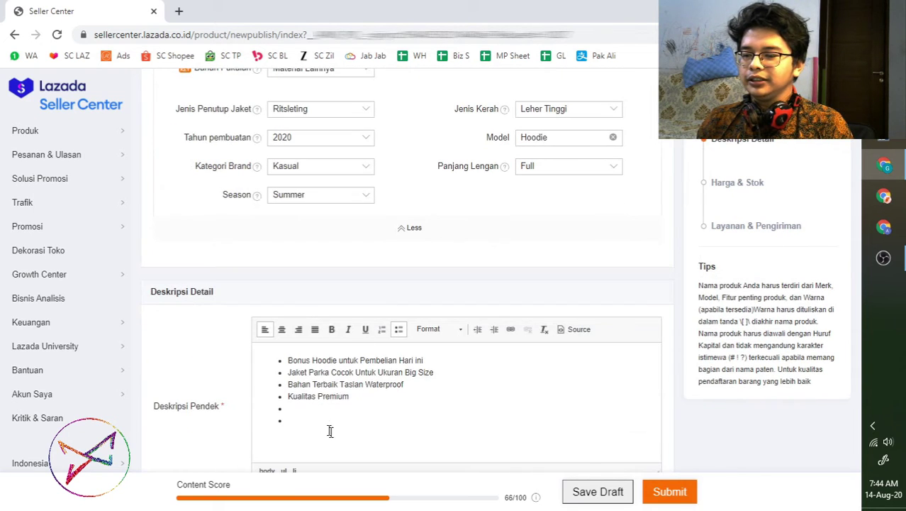
Remove the two empty bullets at the end of the short description.
click(301, 427)
key(BackSpace)
key(BackSpace)
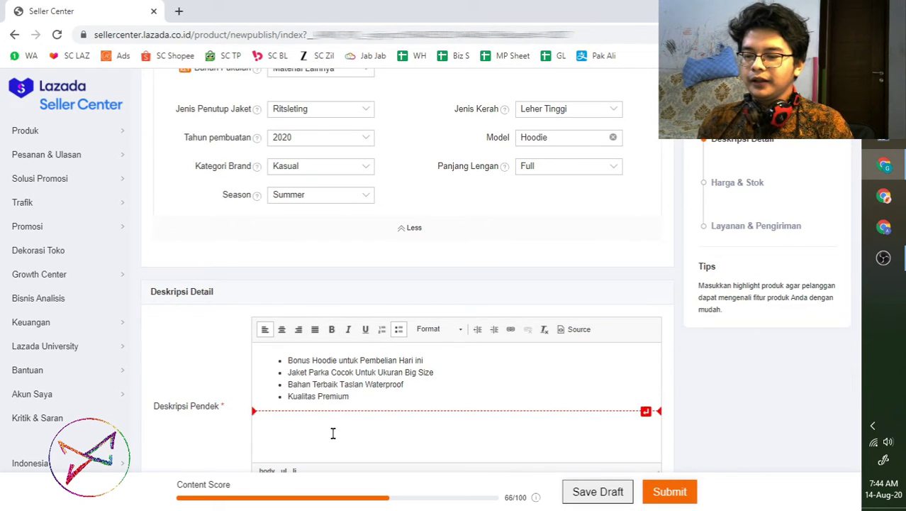
Add the bullet "Solusi Buat yang Berbadan Besar" between the Bonus Hoodie and Jaket Parka lines of the short description.
click(289, 372)
key(Return)
text(Sol)
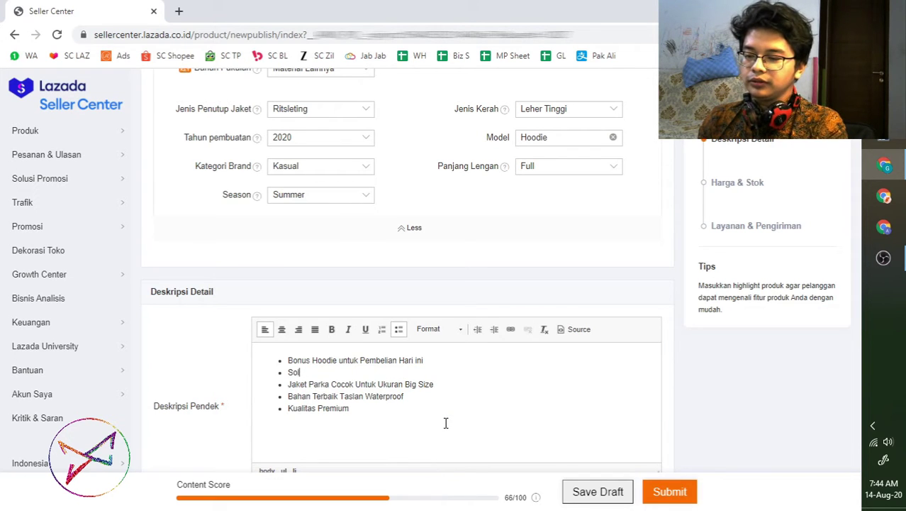
text(usi buat yan)
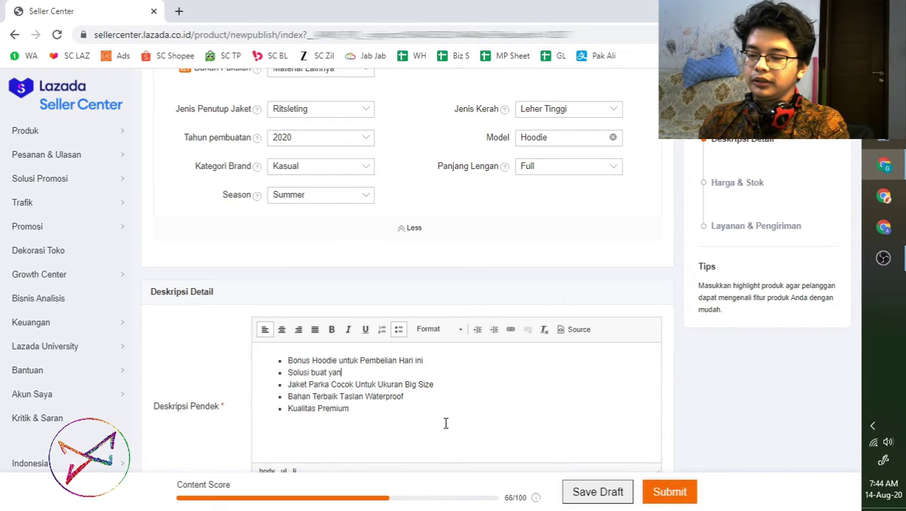
text(g beb)
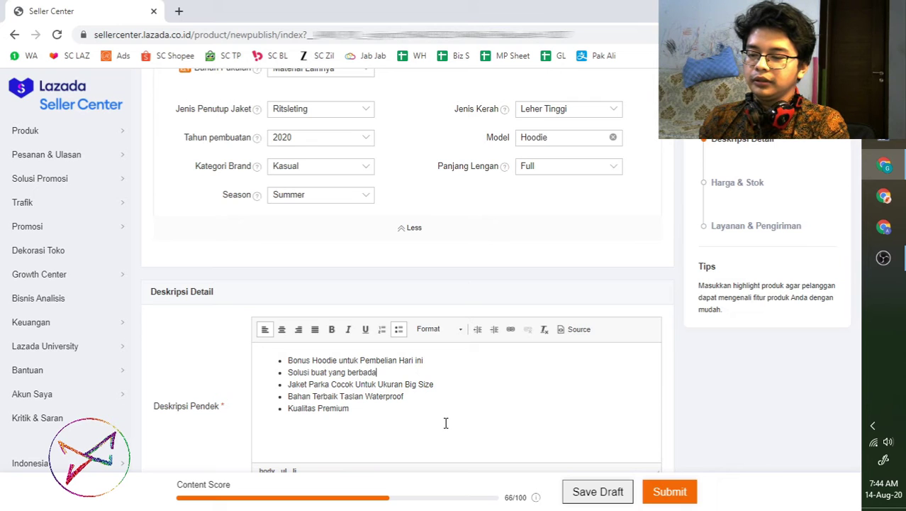
text(badan Besar)
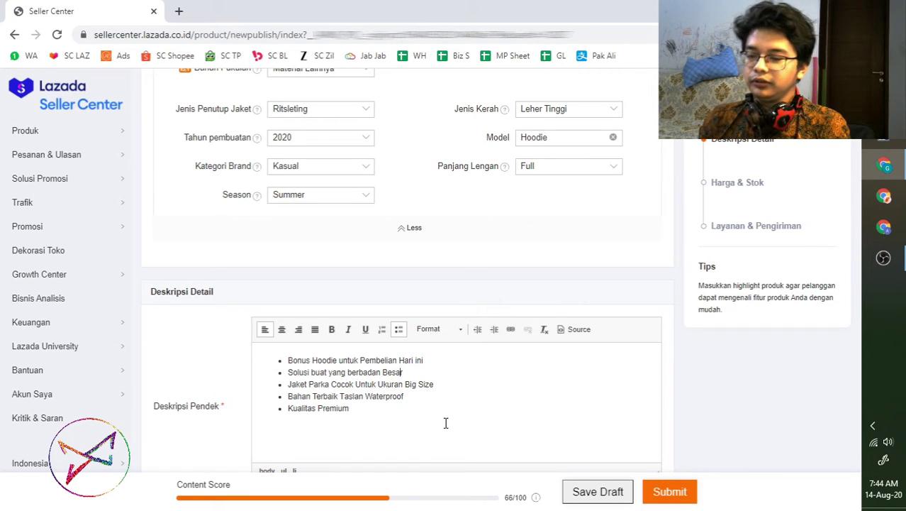
key(BackSpace)
text(B)
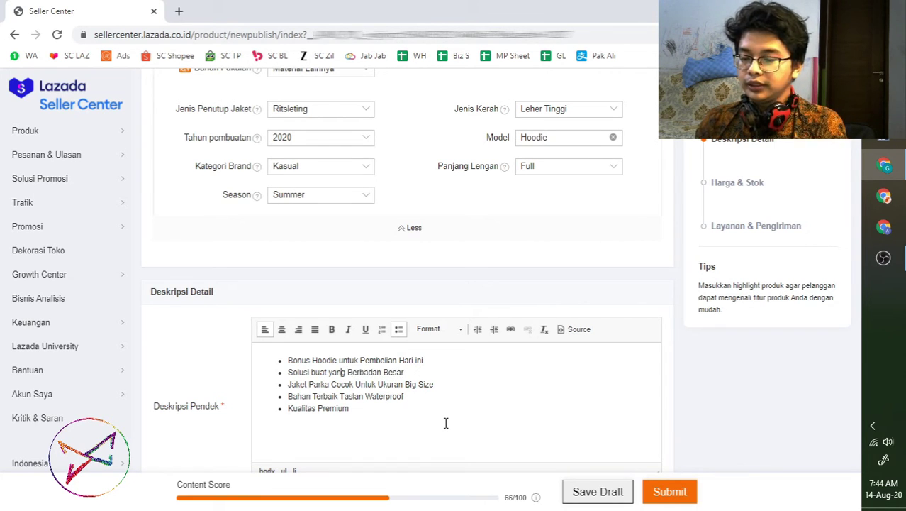
key(Delete)
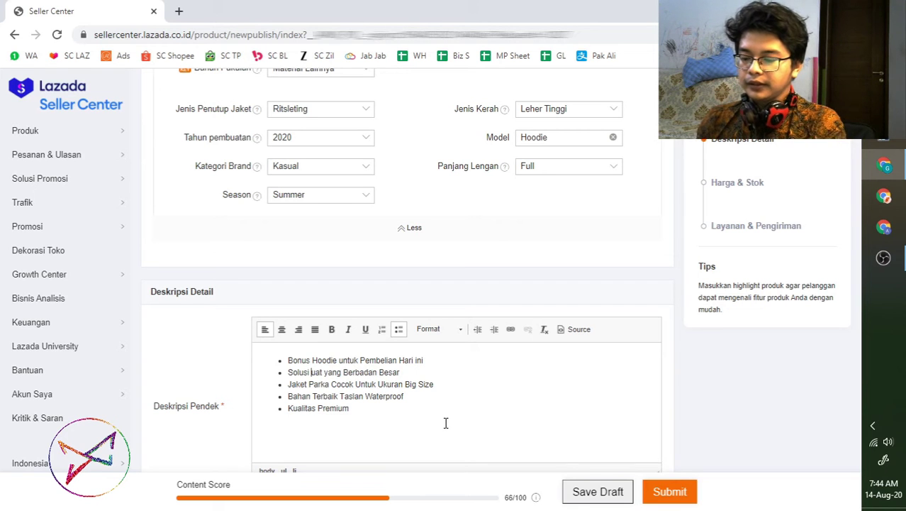
text(B)
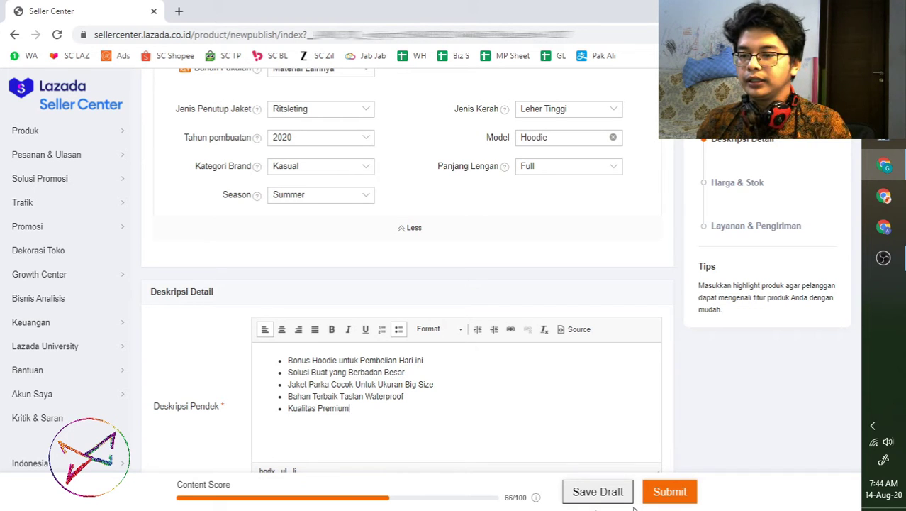
Review the basic information, the finished short description and the long description section of the product form.
scroll(526, 384, up, 4)
scroll(294, 249, down, 3)
scroll(437, 324, up, 3)
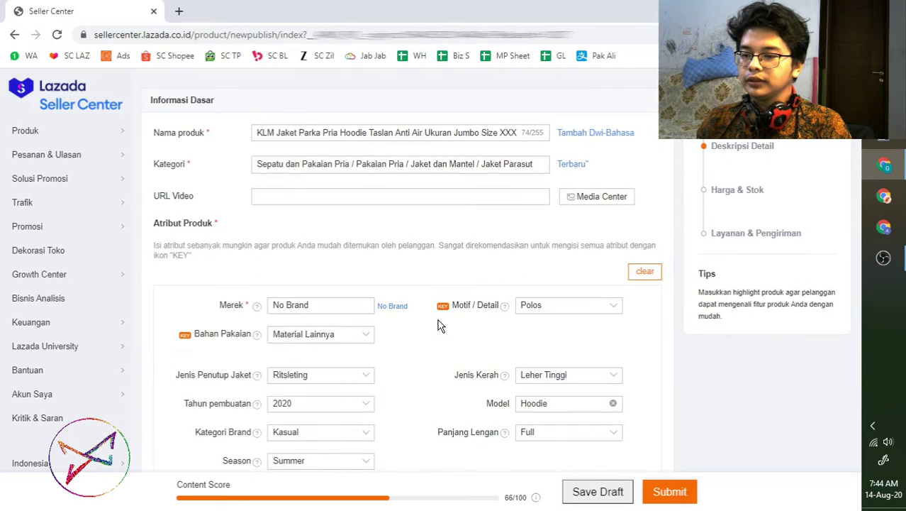
scroll(438, 324, down, 6)
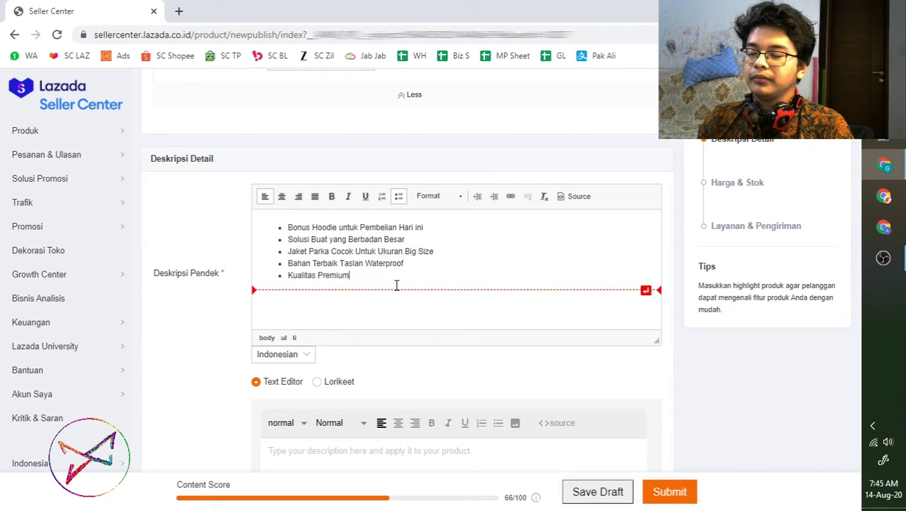
scroll(213, 262, down, 5)
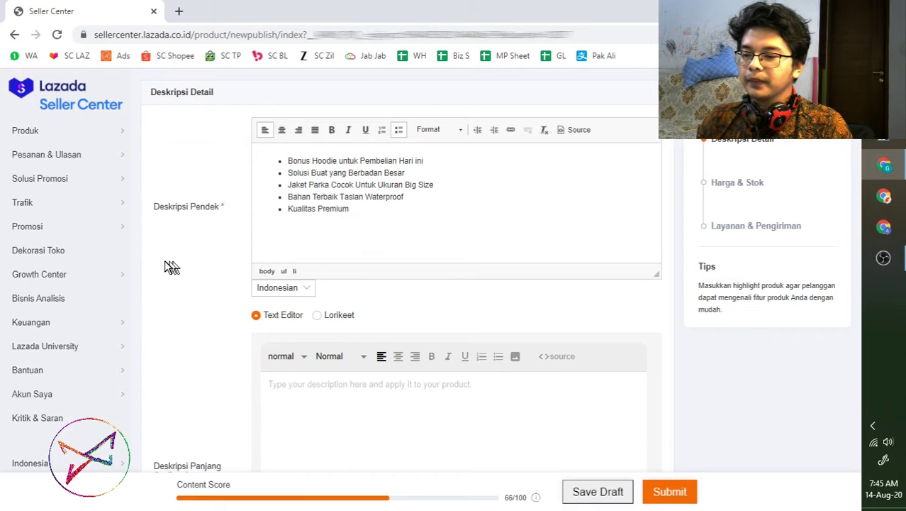
drag(193, 210, 173, 211)
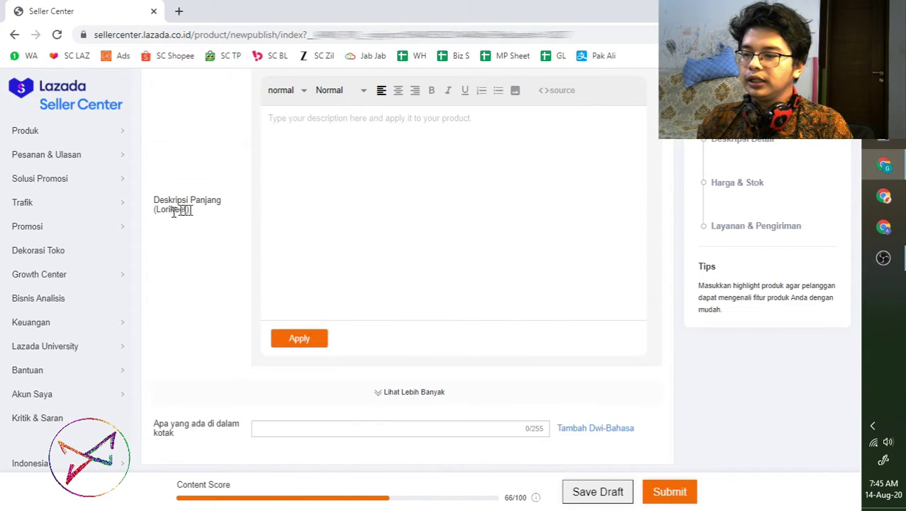
scroll(220, 234, up, 1)
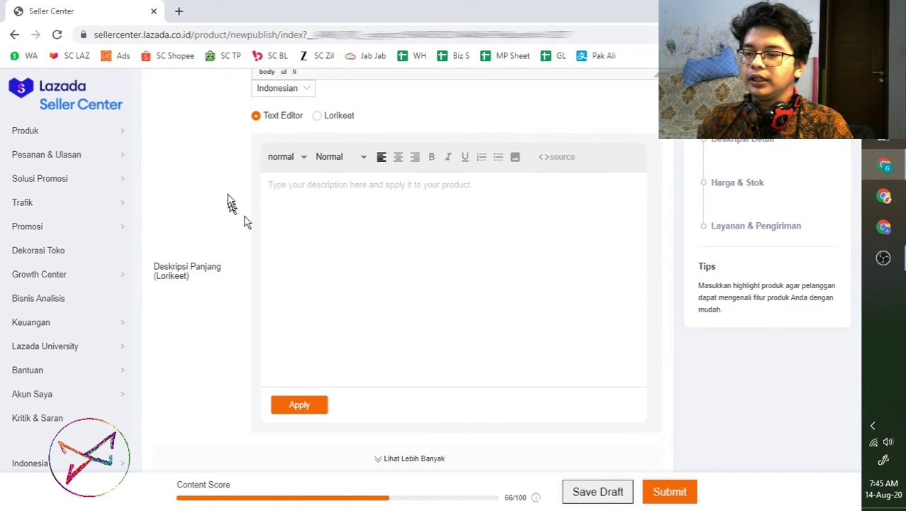
click(302, 198)
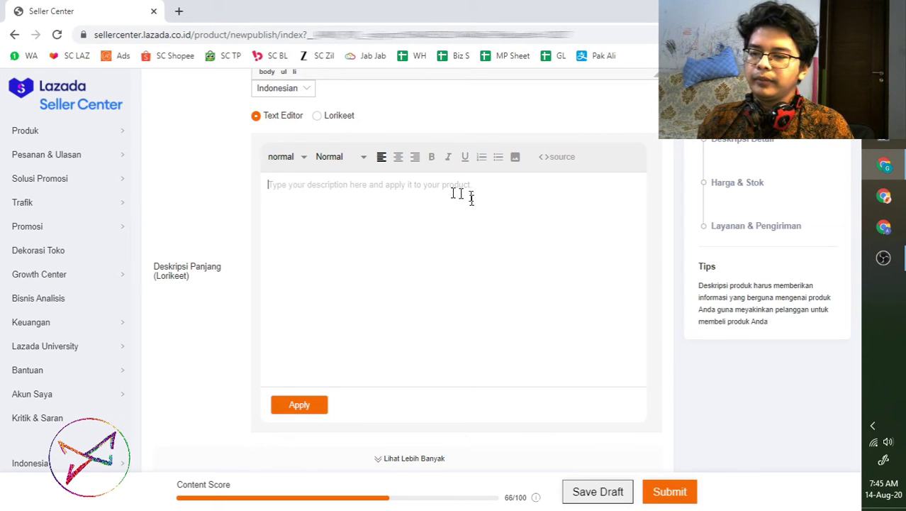
Switch the long description to Lorikeet, check the content score criteria and start a new blank decoration.
click(316, 116)
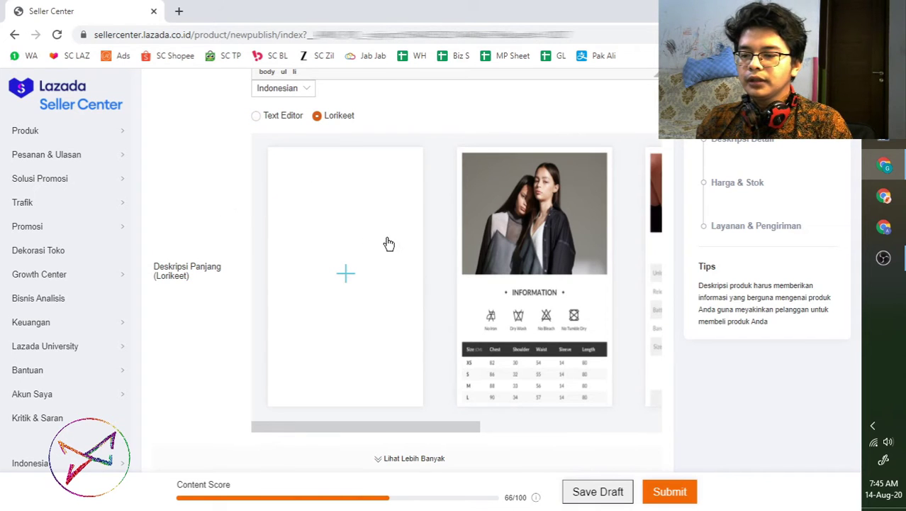
scroll(386, 243, down, 1)
scroll(355, 246, up, 1)
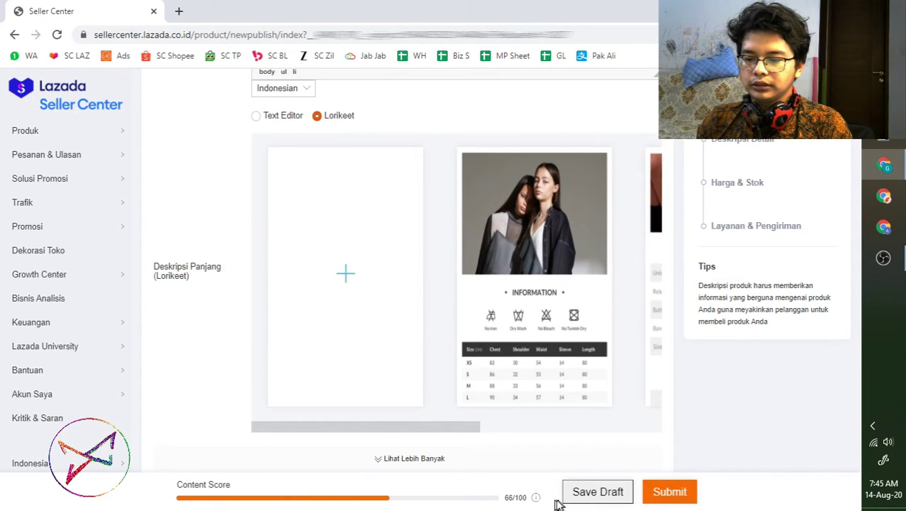
mouse_move(537, 498)
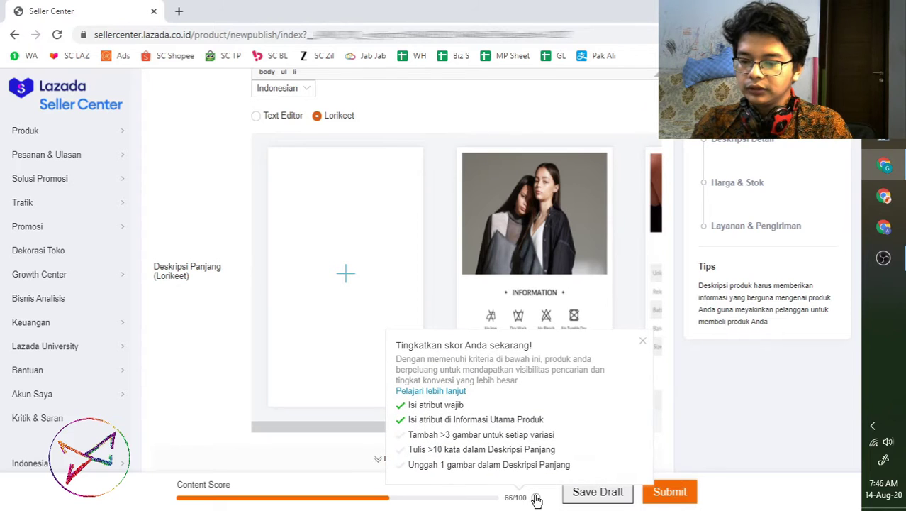
click(353, 267)
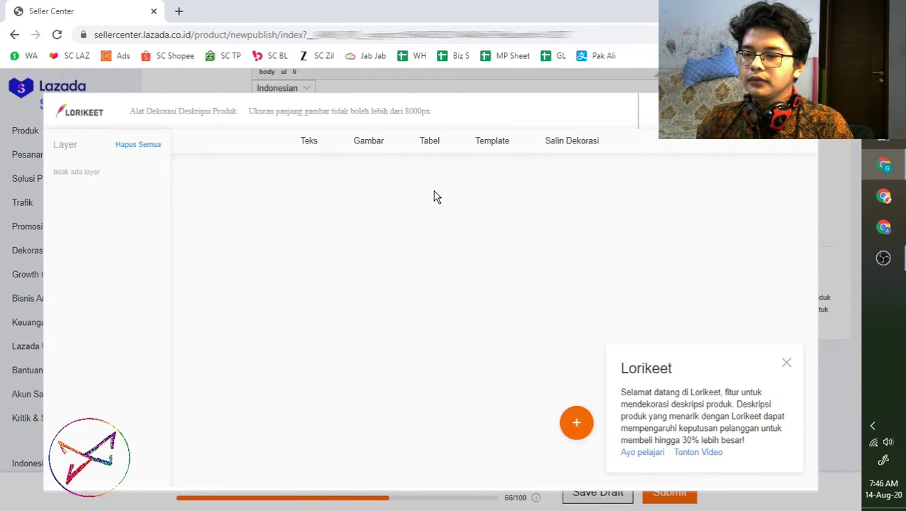
Insert the Module Cut image layout into the blank Lorikeet decoration.
click(360, 141)
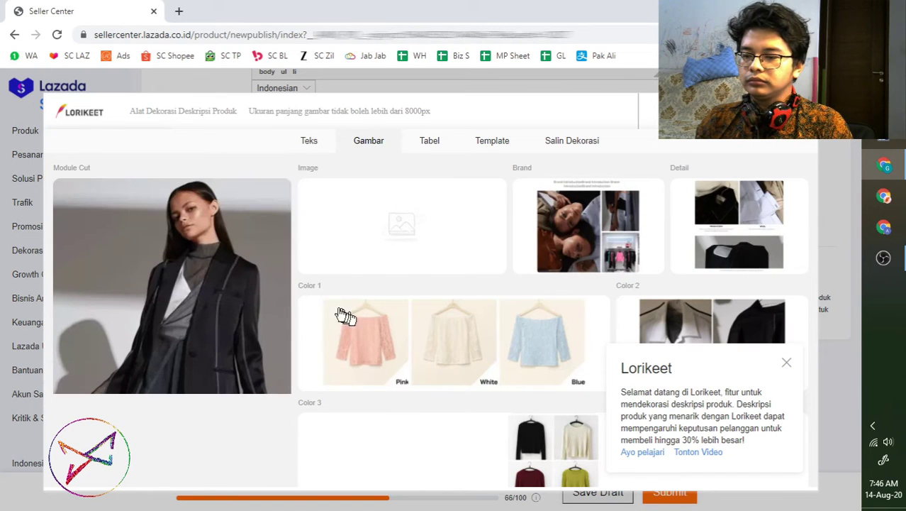
click(222, 241)
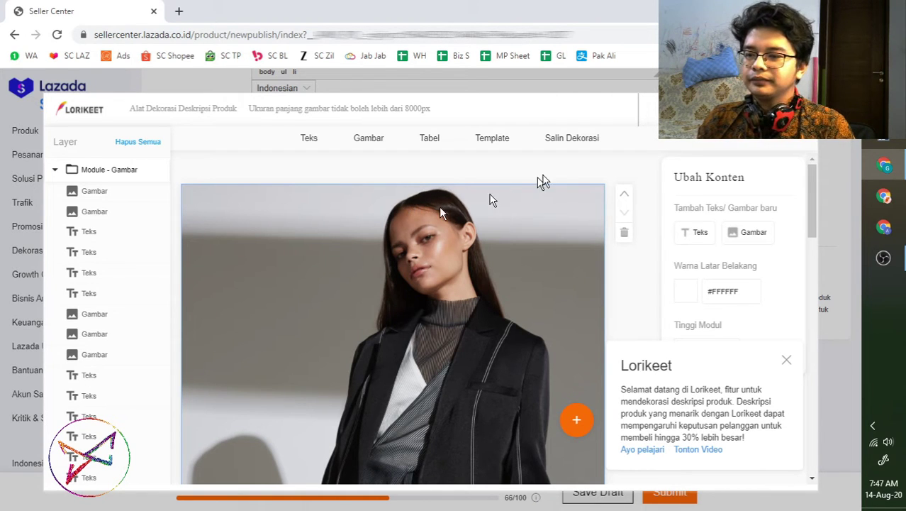
scroll(431, 401, down, 1)
scroll(418, 390, down, 2)
scroll(397, 340, up, 2)
click(385, 304)
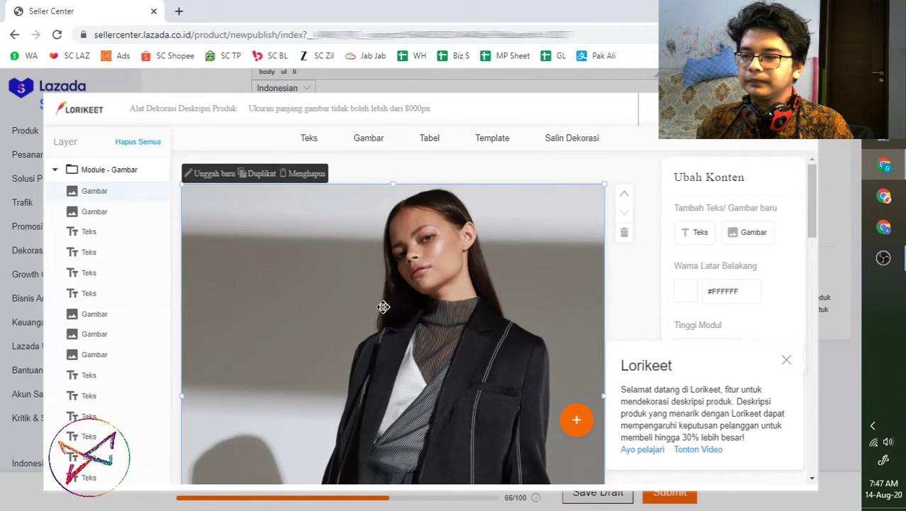
click(220, 179)
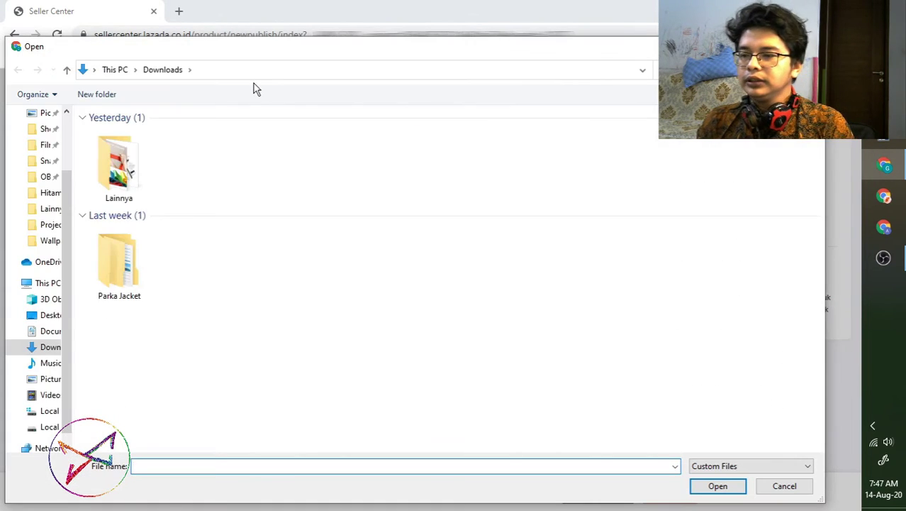
double_click(138, 297)
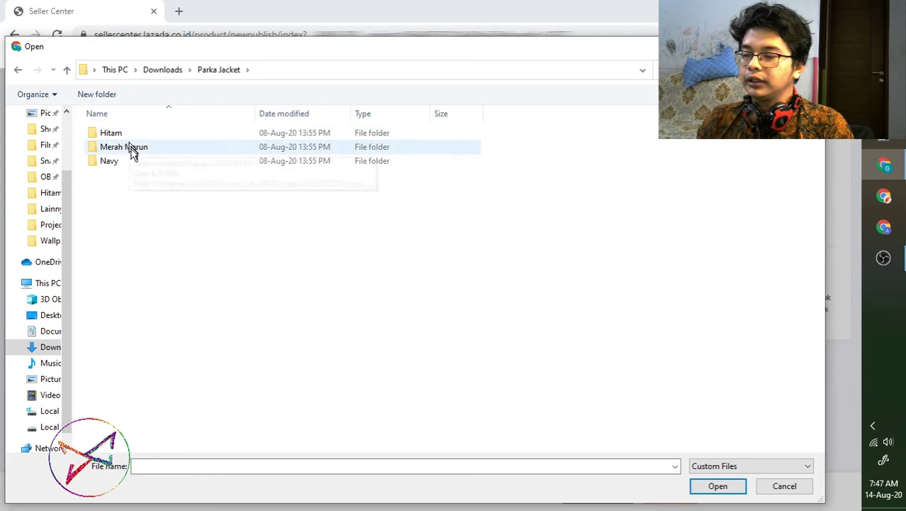
double_click(113, 133)
click(149, 185)
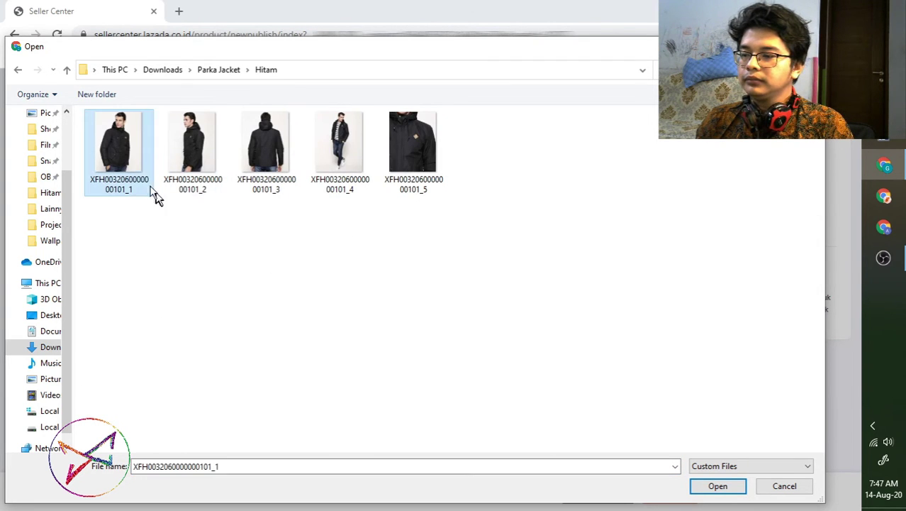
double_click(138, 176)
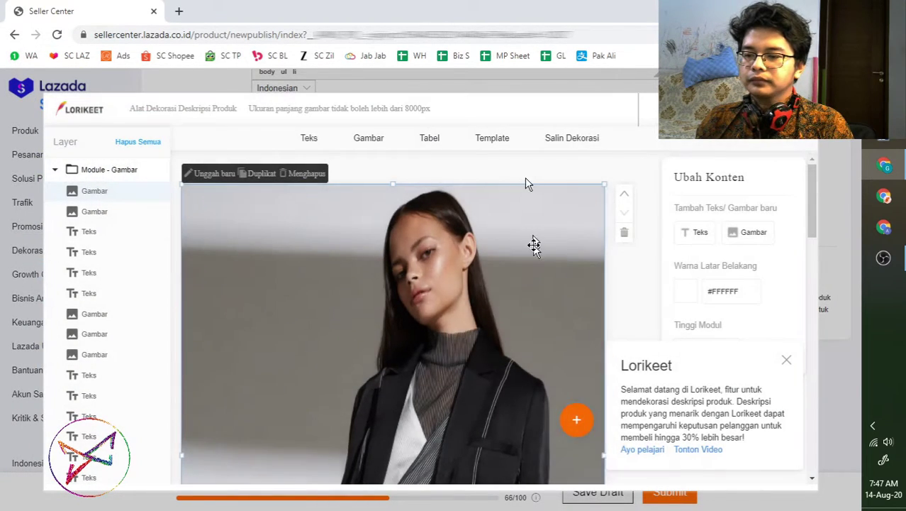
scroll(369, 241, down, 5)
scroll(471, 269, up, 3)
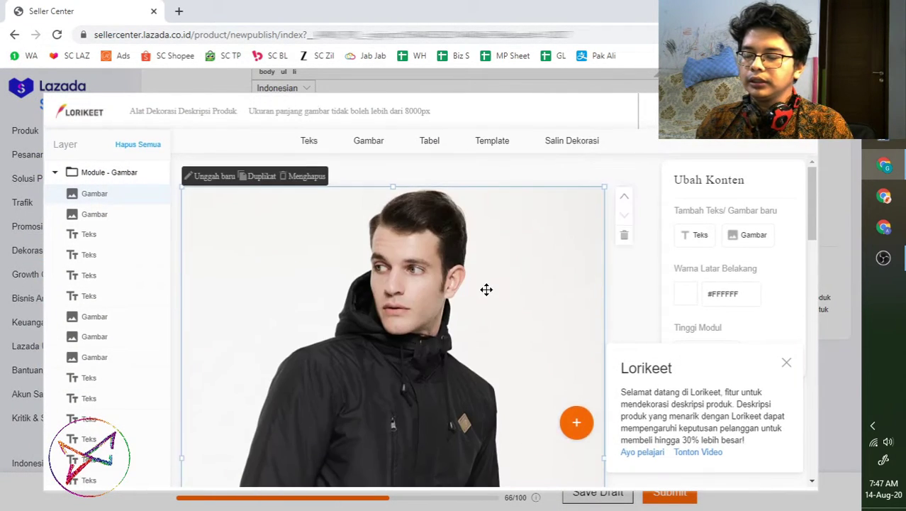
Replace the module's black-jacket detail image below the main picture with "Parka_1 copy" from the Merah Marun folder.
scroll(485, 290, down, 4)
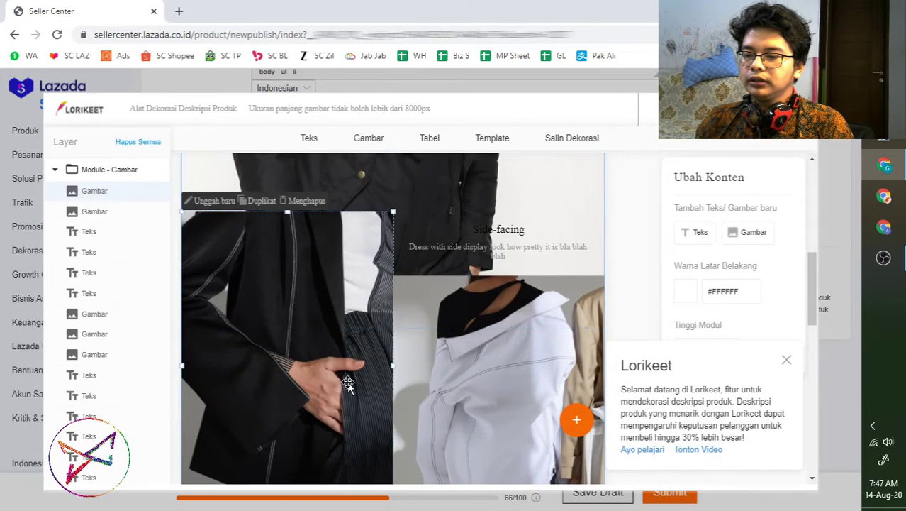
click(219, 201)
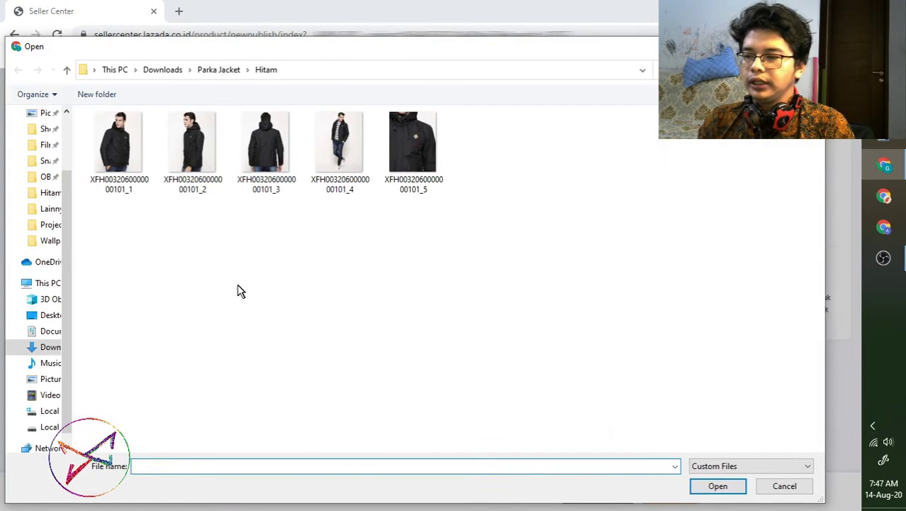
click(218, 70)
double_click(124, 147)
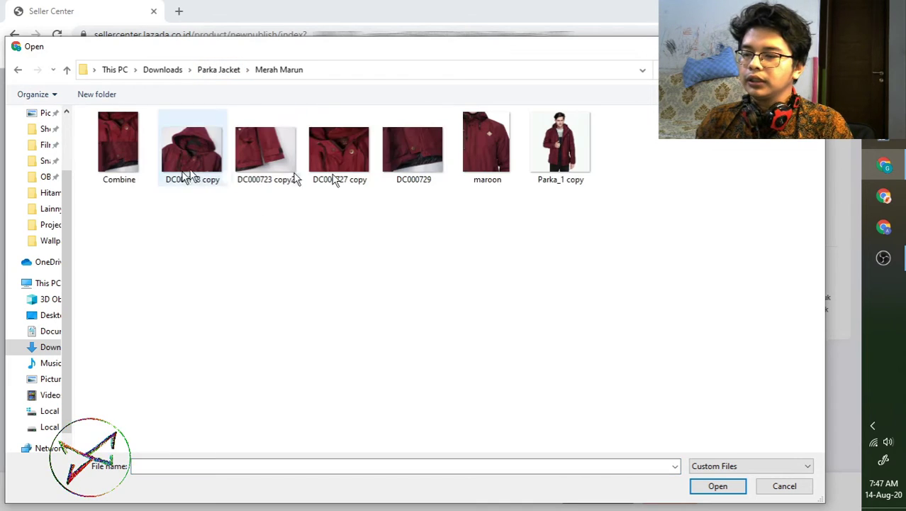
double_click(560, 145)
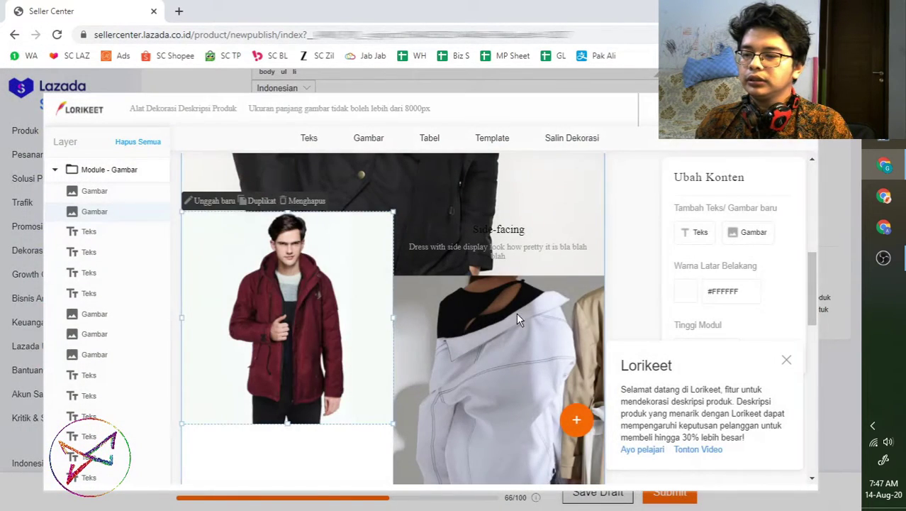
Replace the white-jacket image beside the maroon parka with "Navy 3" from the Parka Jacket > Navy folder.
click(482, 322)
click(424, 265)
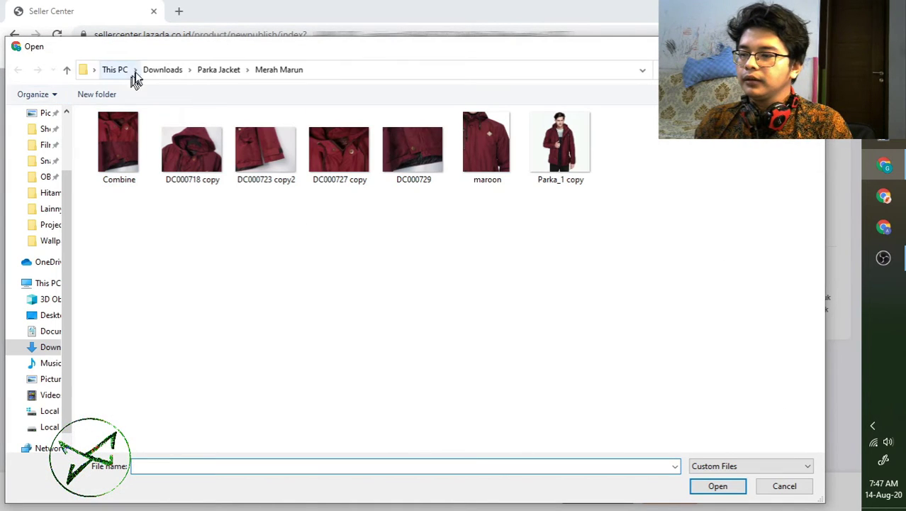
click(230, 71)
double_click(110, 162)
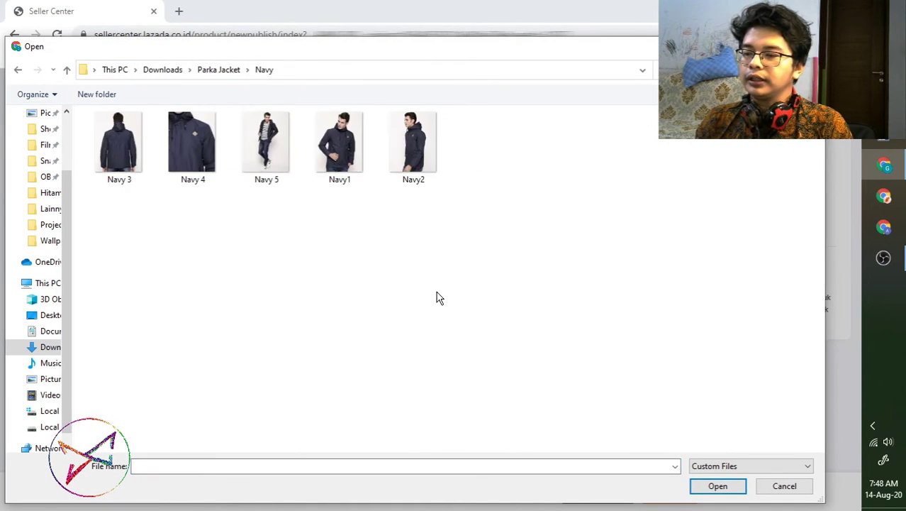
double_click(134, 142)
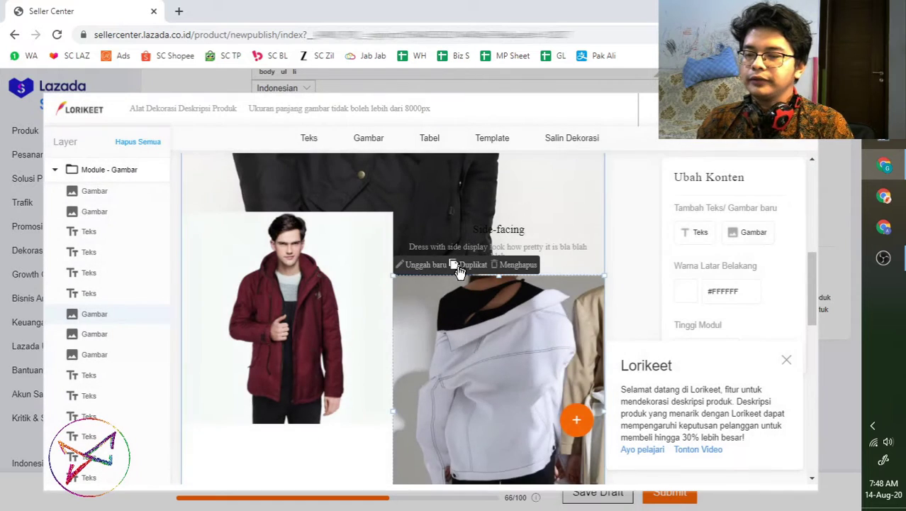
scroll(521, 288, up, 3)
scroll(505, 253, up, 3)
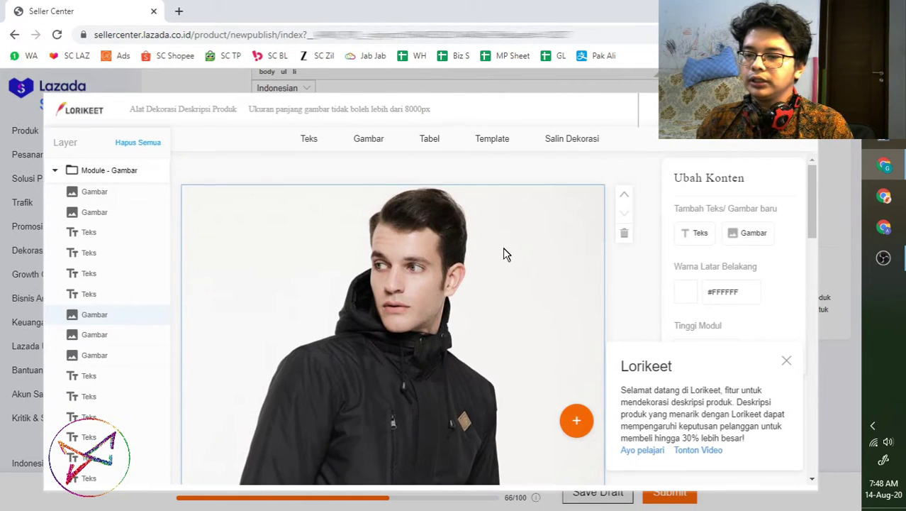
scroll(468, 252, down, 3)
scroll(376, 220, up, 3)
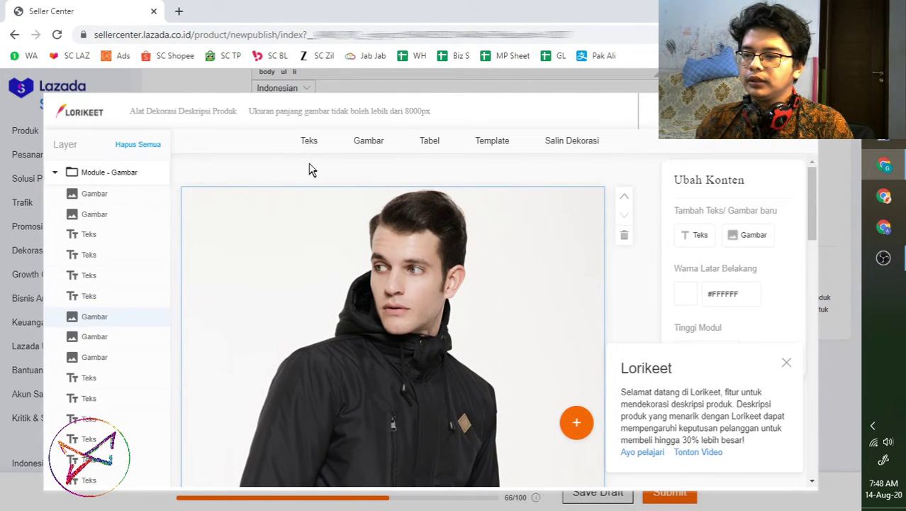
Examine the whole image module in Lorikeet, from the main jacket picture down to the model size section.
scroll(434, 300, down, 5)
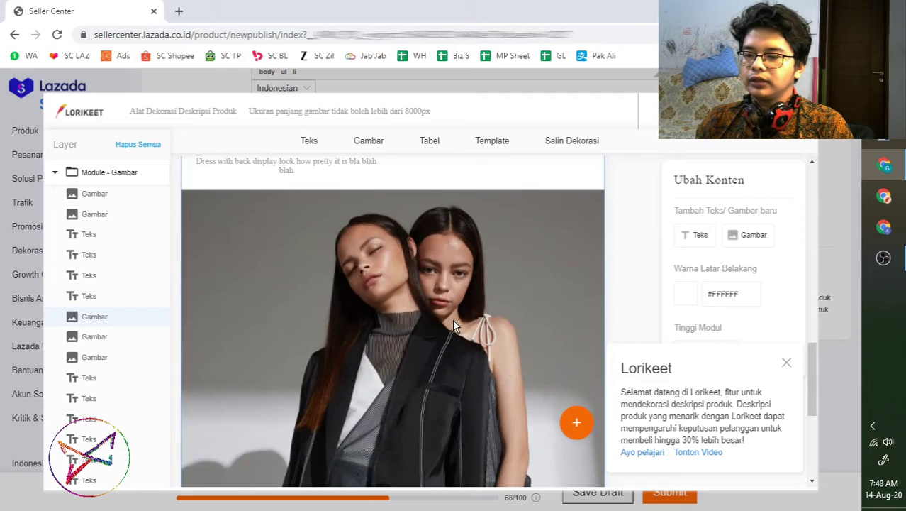
scroll(452, 318, up, 5)
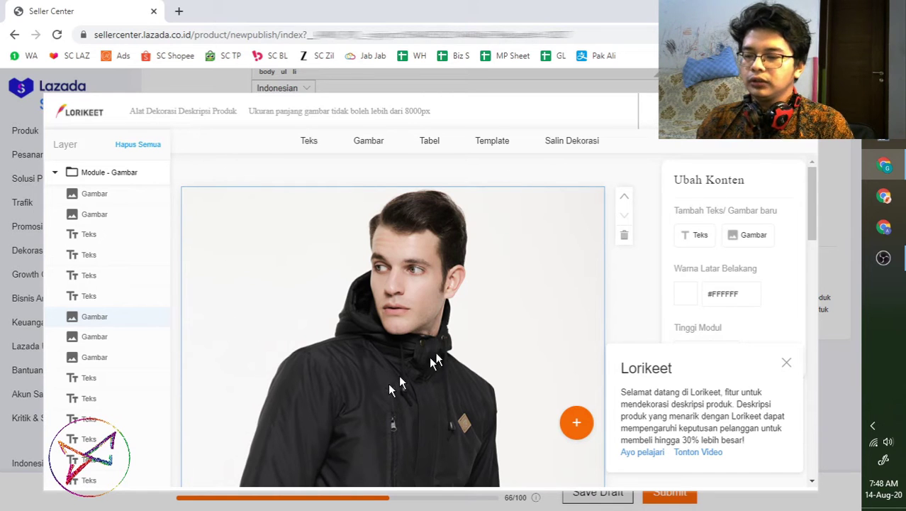
scroll(411, 348, down, 6)
scroll(415, 420, down, 5)
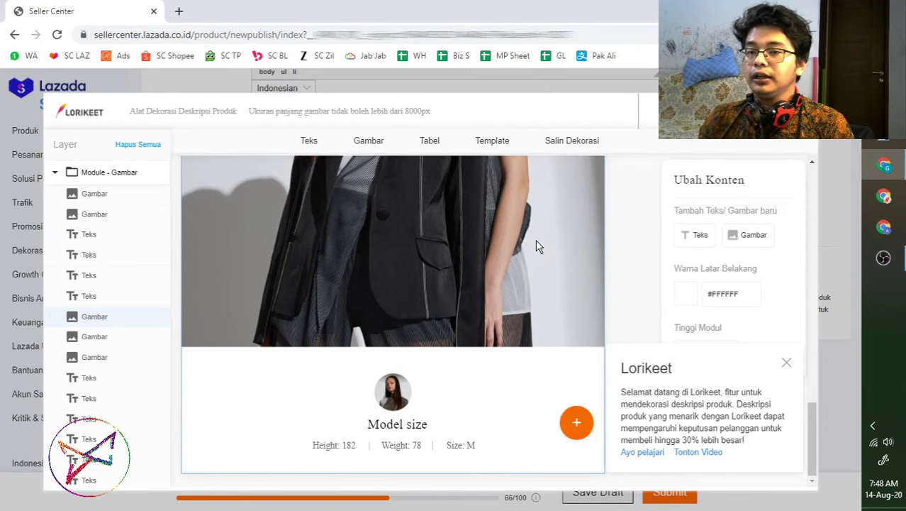
scroll(461, 322, up, 10)
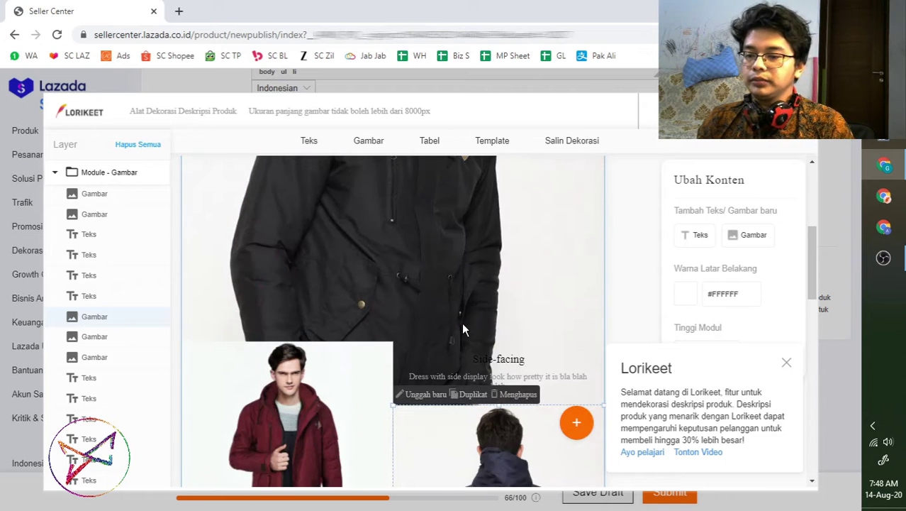
scroll(439, 348, down, 10)
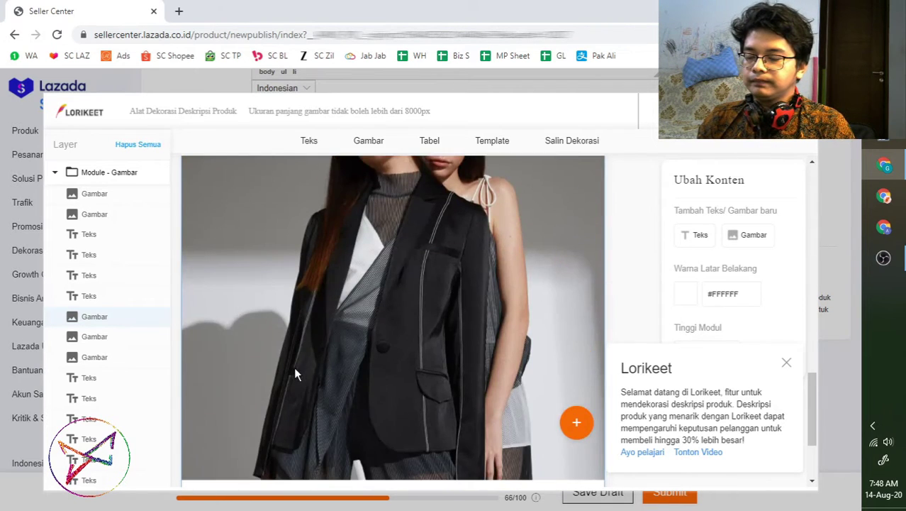
scroll(497, 360, up, 5)
scroll(496, 365, up, 10)
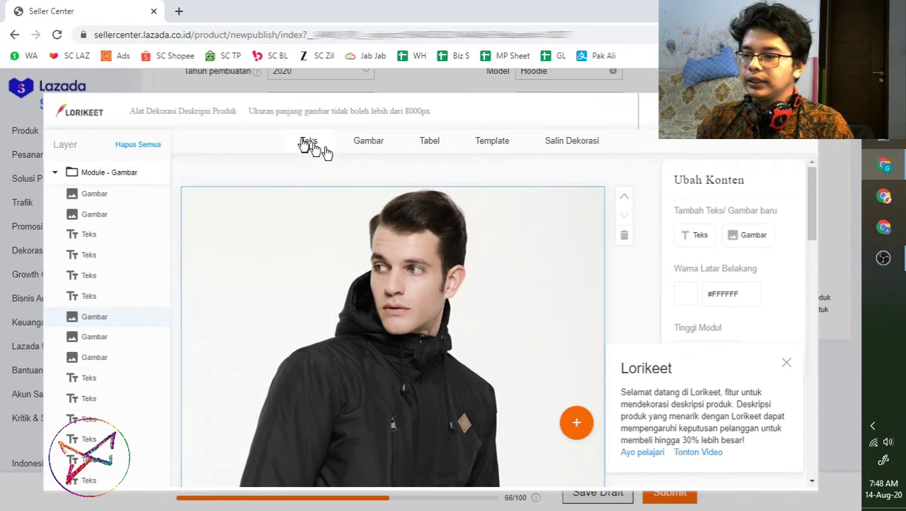
Replace the placeholder description under the Side-facing heading with "Jaket Parka Bahan Kualitas Terbaik" and "Taslan Anti Air Waterproof".
click(94, 238)
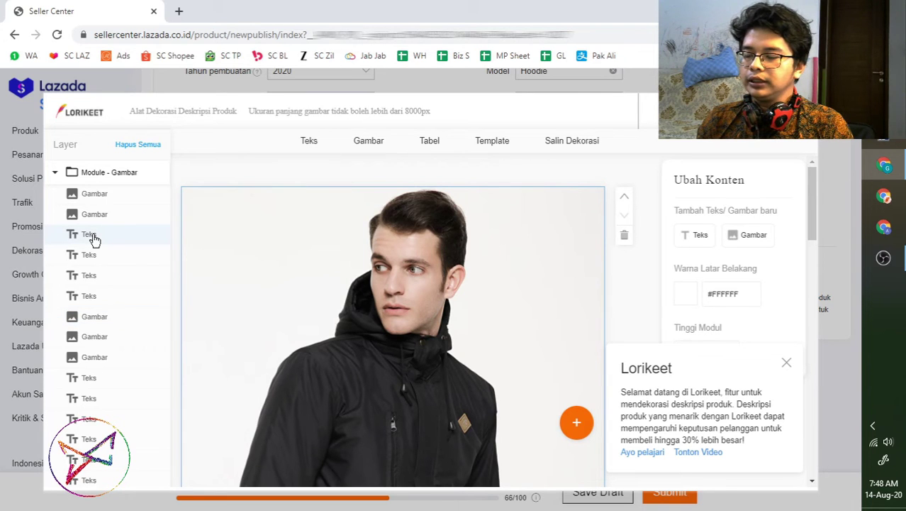
scroll(472, 297, down, 6)
scroll(497, 308, up, 3)
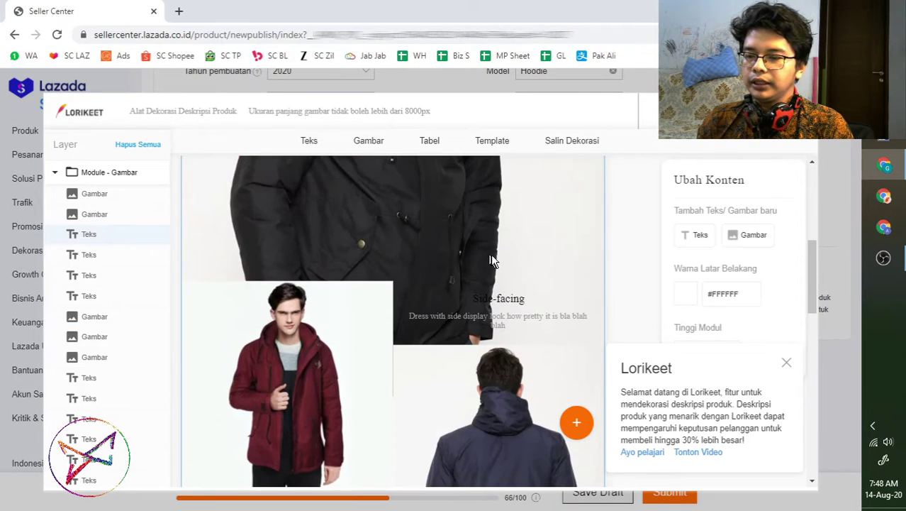
double_click(508, 314)
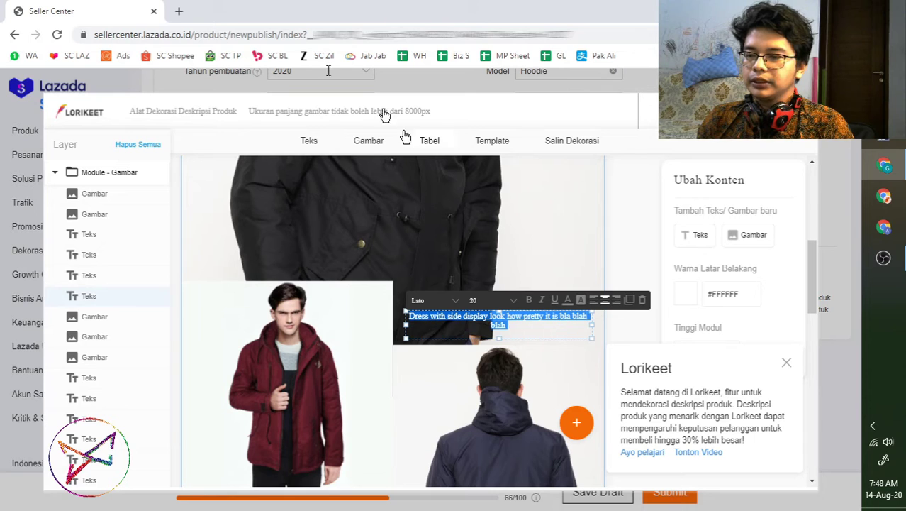
click(436, 318)
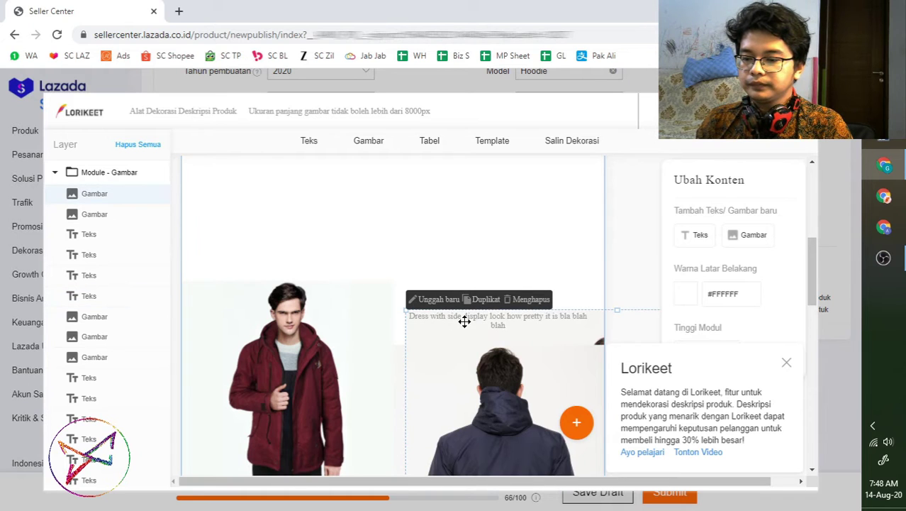
double_click(518, 324)
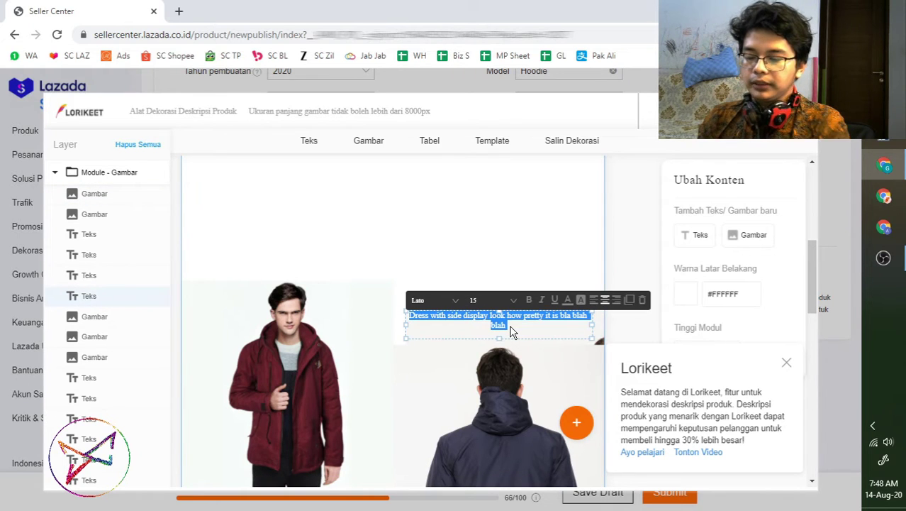
text(Jaket P)
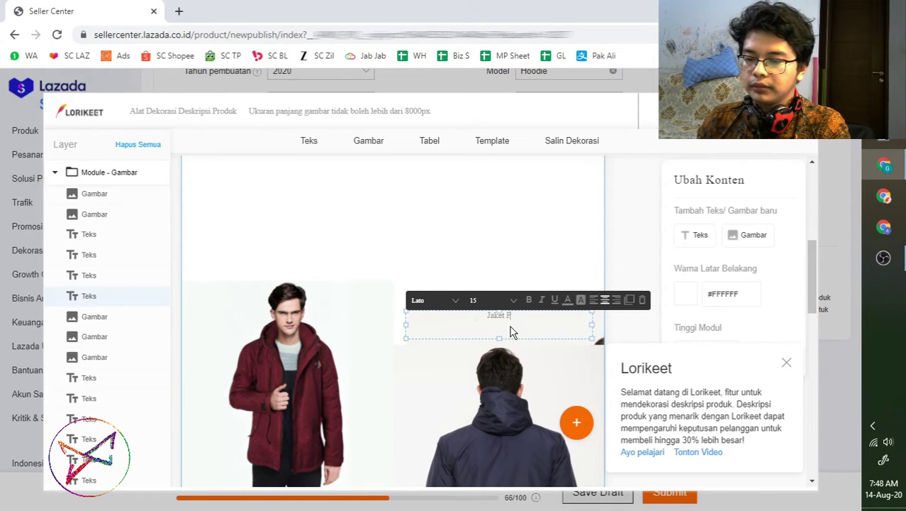
text(arka Ba)
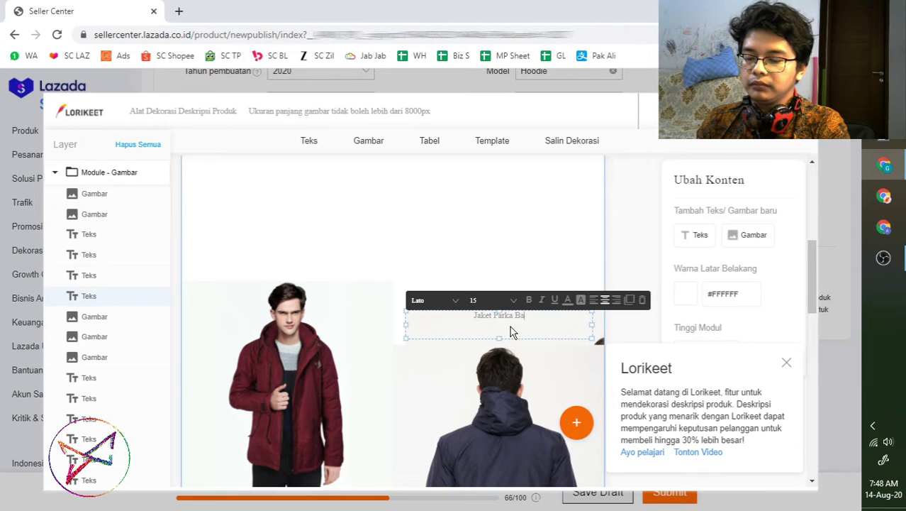
text(han Kualitas)
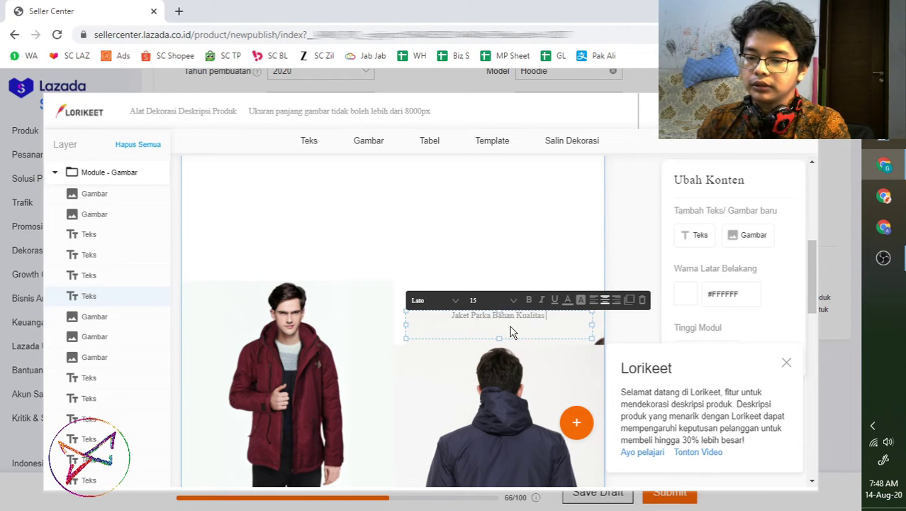
text( Terbaik)
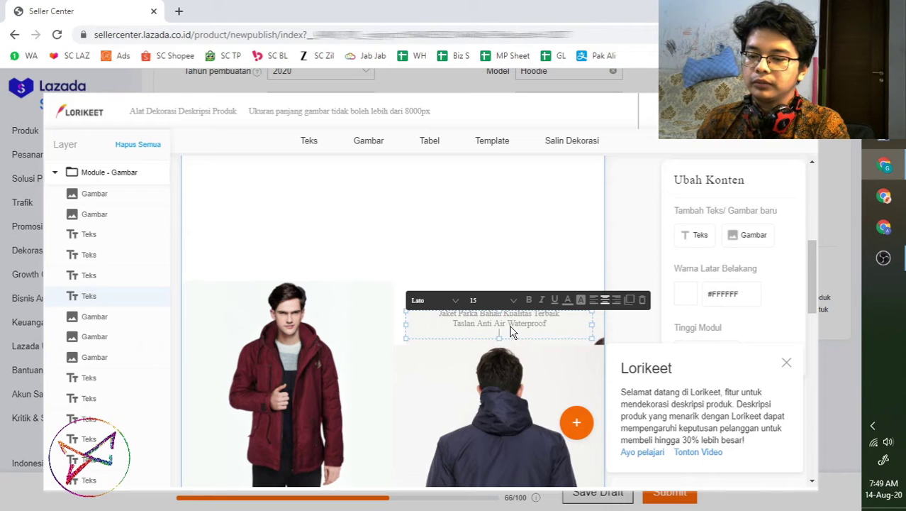
Add the lines "Khusu JUMBO XXXL" and "3 varian warna" to the same description text.
key(Return)
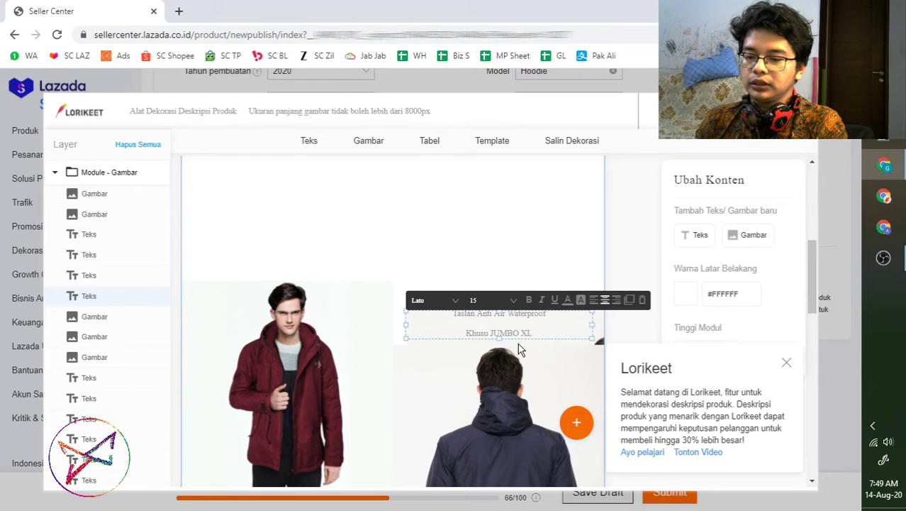
text(Khusu JUMBO XXXX)
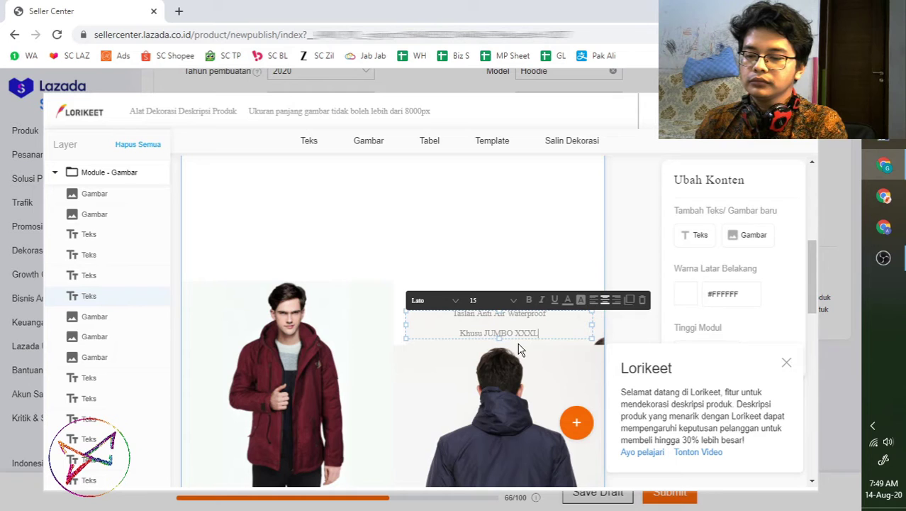
key(Return)
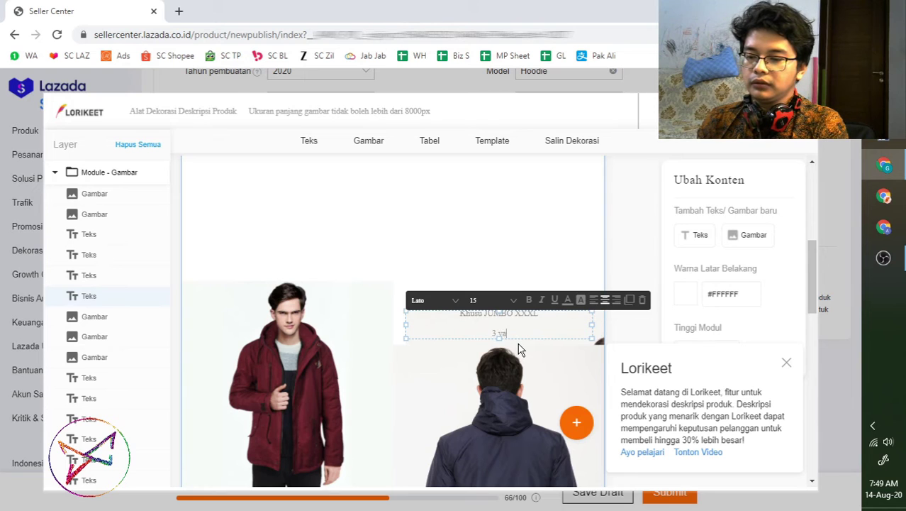
text(3 varian warna)
key(Return)
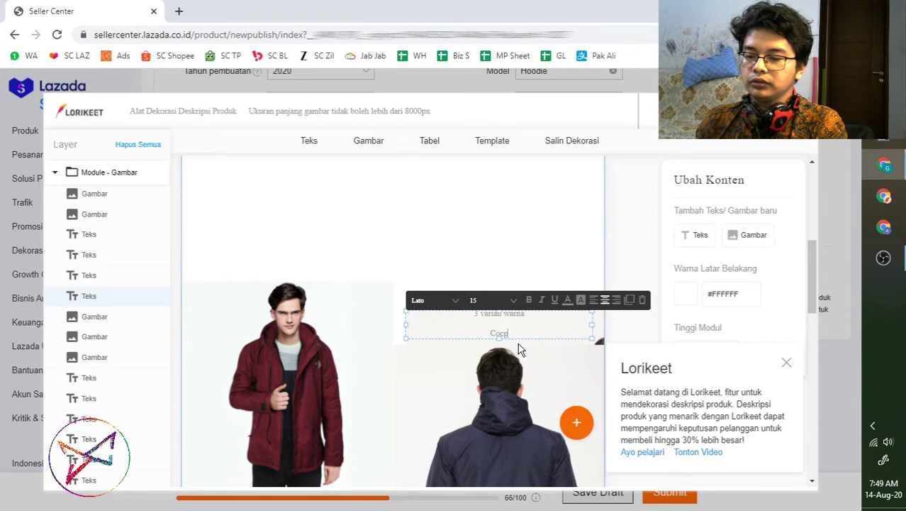
Add the closing line "Cocok buat hangout tanpa gelisah badan besar" to the description text.
text(Cocok buat hang)
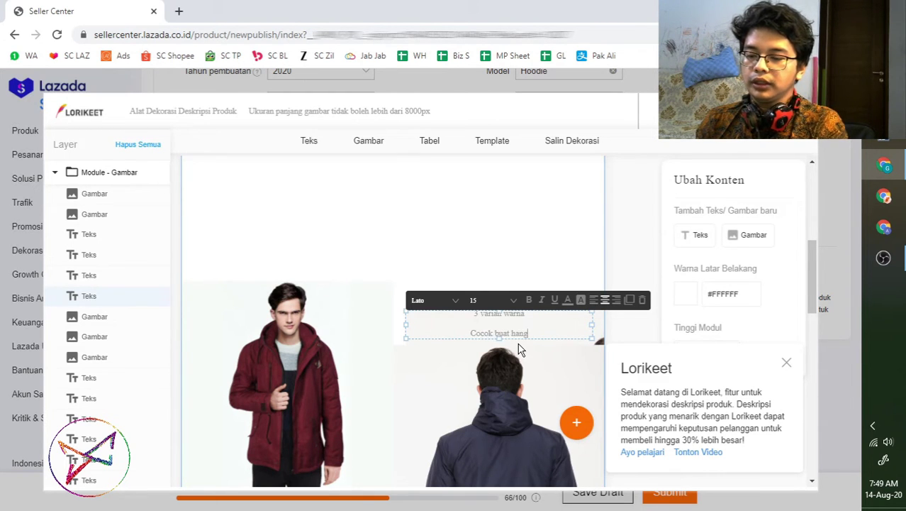
text(out tanpa )
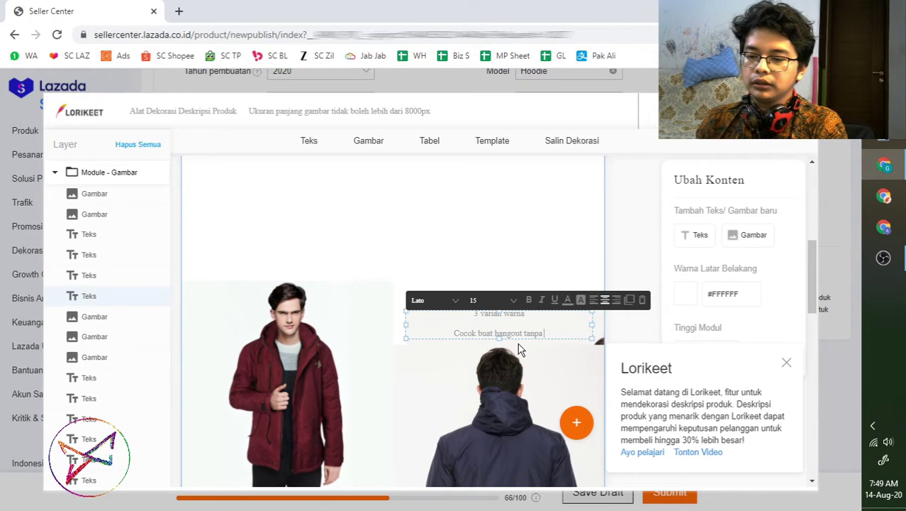
text(geli)
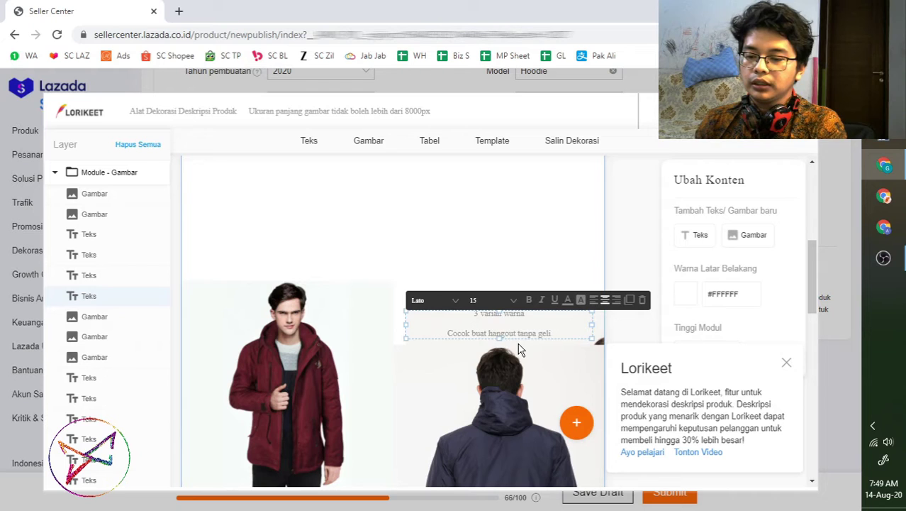
text(sah)
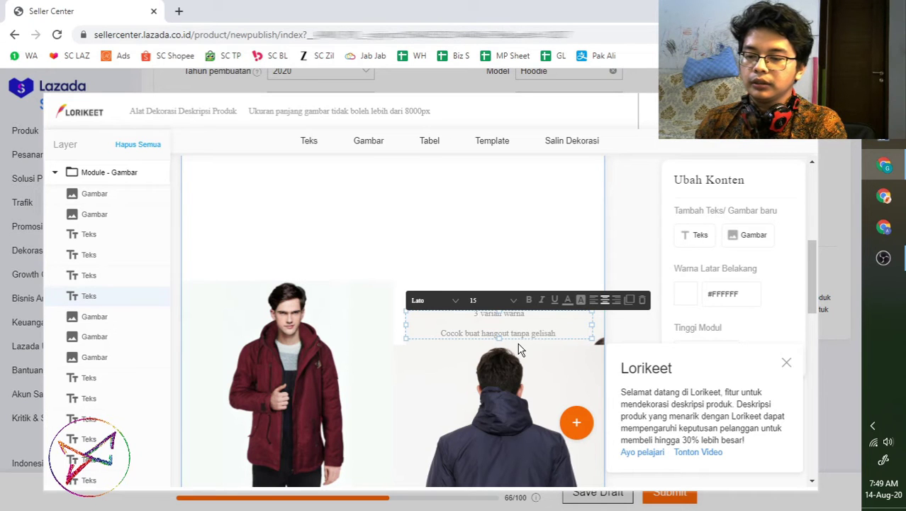
text( badan besar)
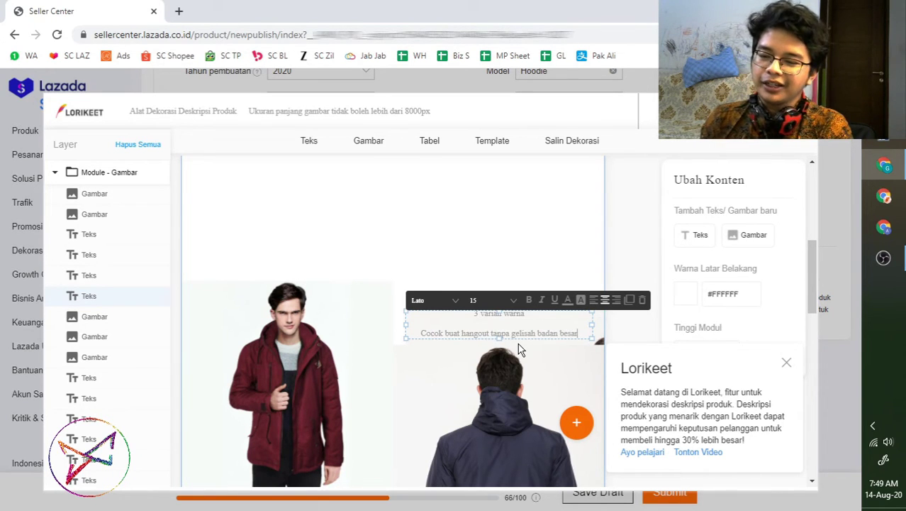
Review the edited Lorikeet layout and leave the editor to return to the product form.
scroll(633, 338, down, 6)
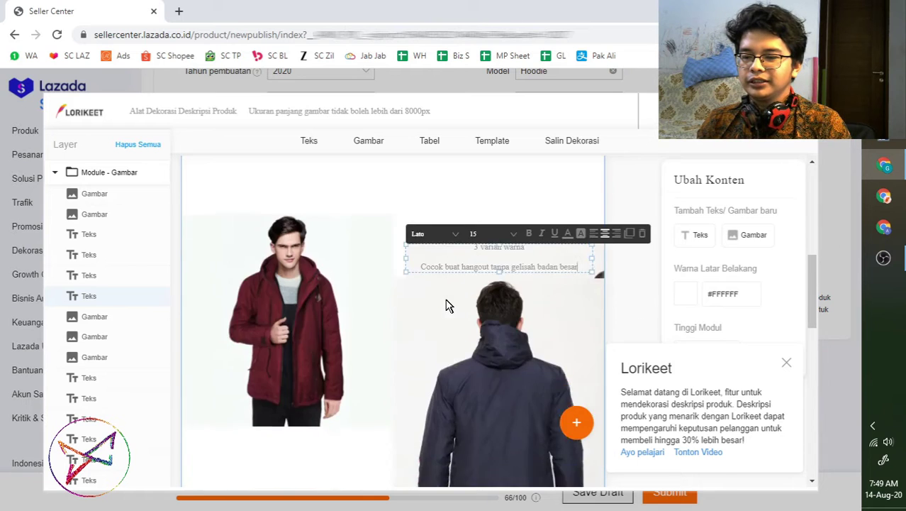
scroll(567, 298, up, 10)
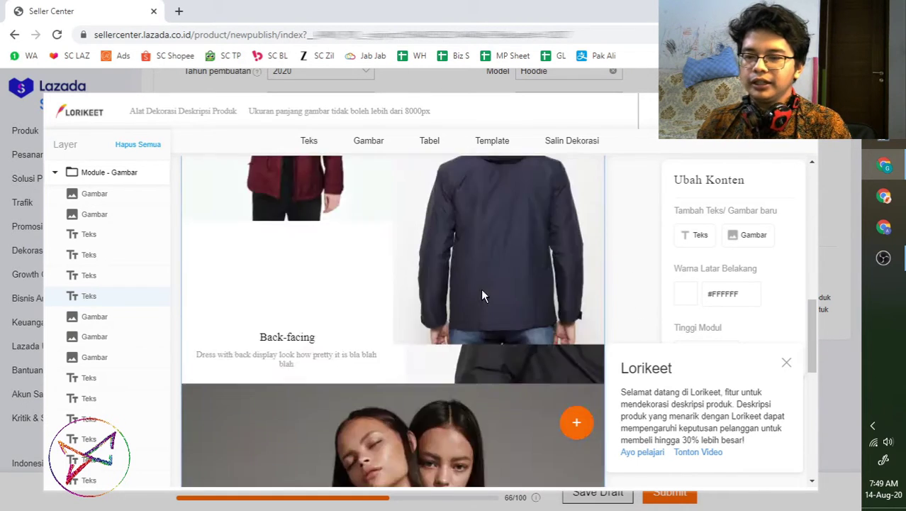
click(629, 119)
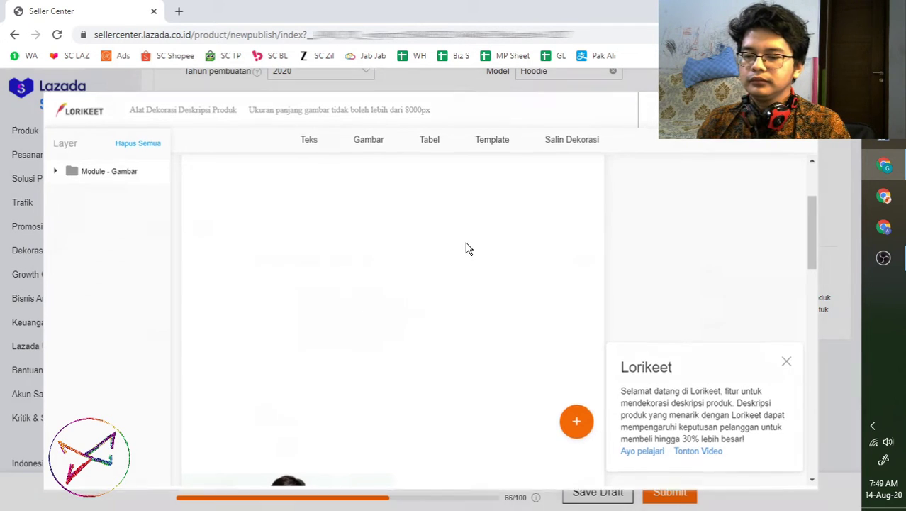
Expand the additional fields below the long description and examine the optional English long description editor.
scroll(294, 305, down, 4)
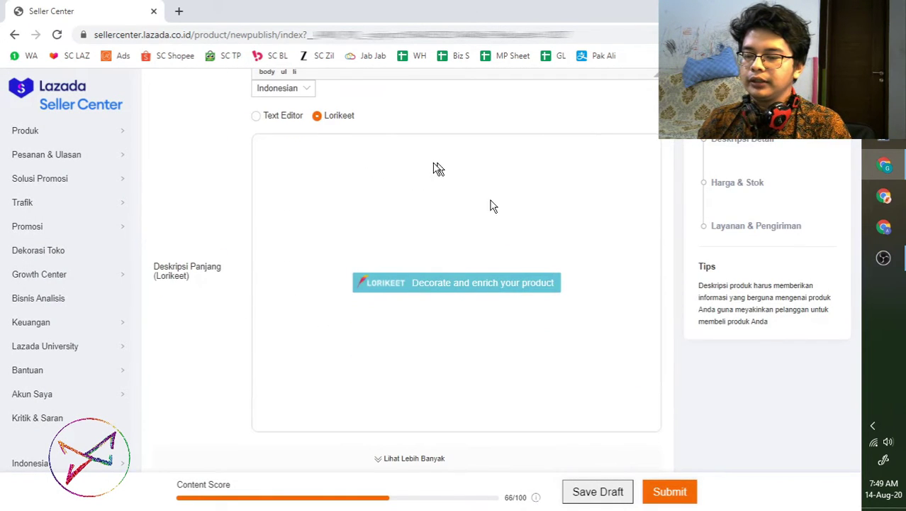
scroll(376, 305, down, 1)
scroll(393, 292, down, 3)
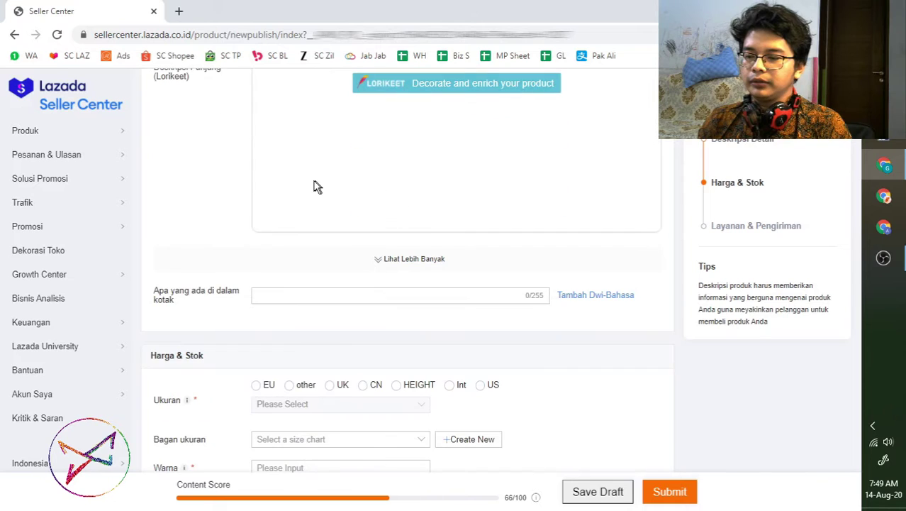
scroll(290, 204, up, 1)
scroll(397, 355, down, 2)
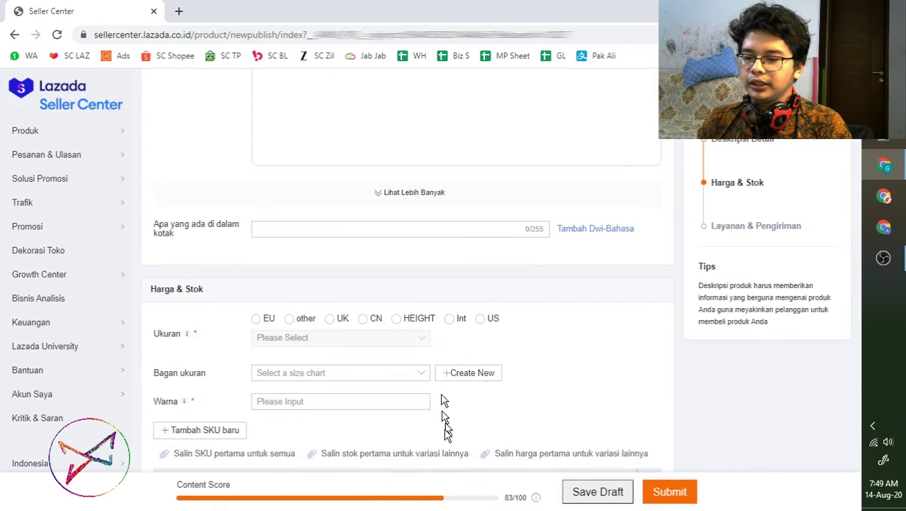
click(420, 195)
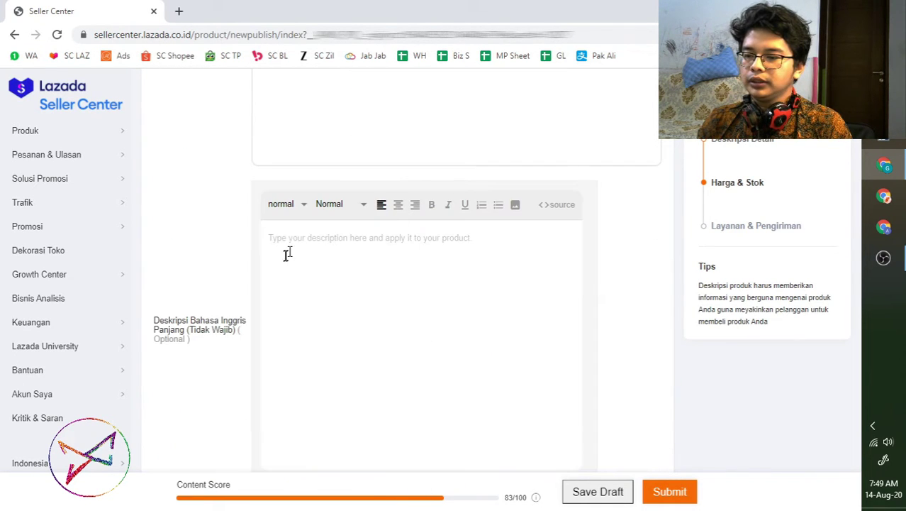
scroll(362, 277, down, 4)
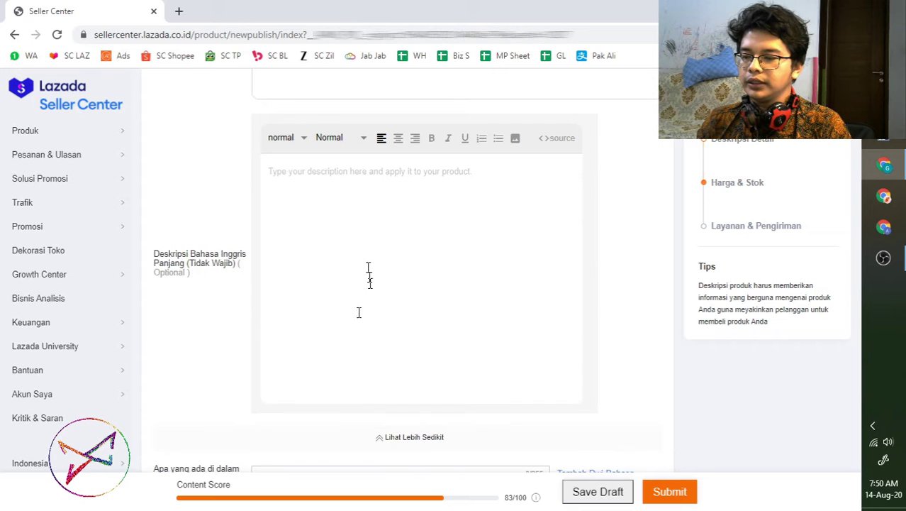
Fill in the box contents field (Apa yang ada di dalam kotak) with "1 pcs jaket parka taslan".
scroll(354, 274, down, 2)
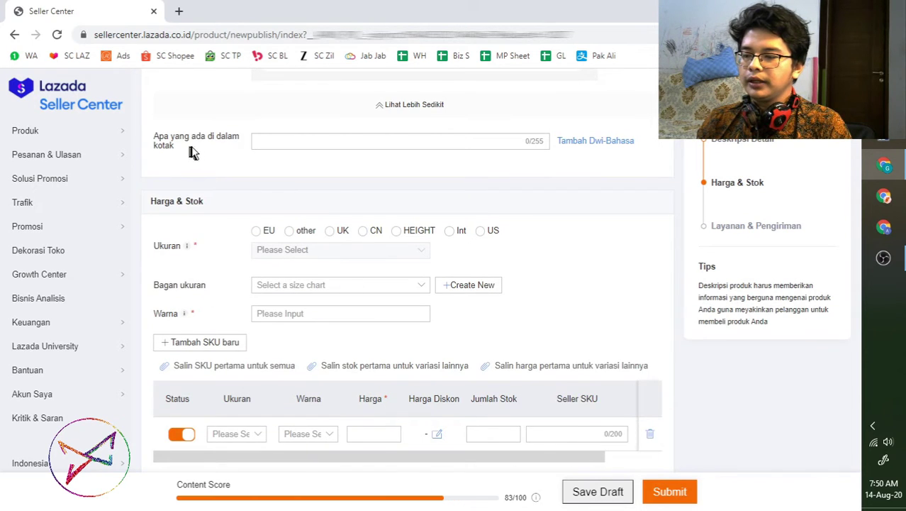
click(283, 142)
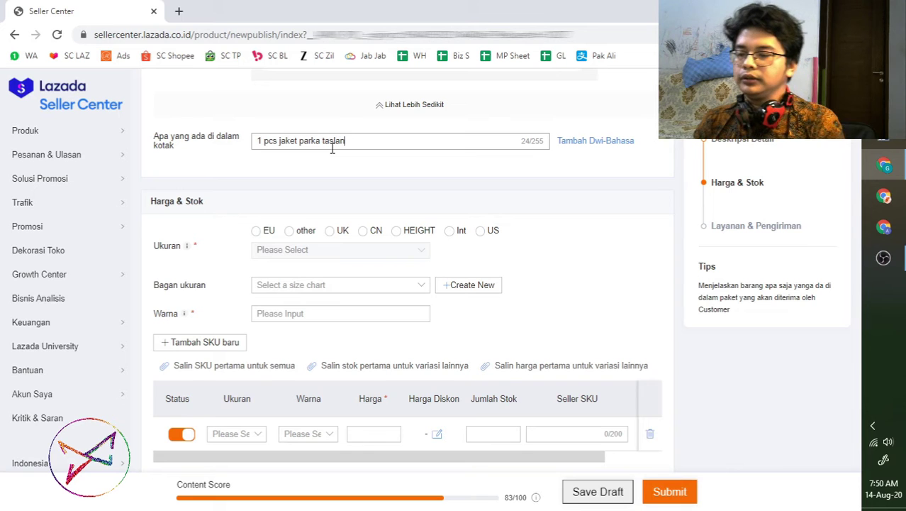
scroll(232, 301, down, 1)
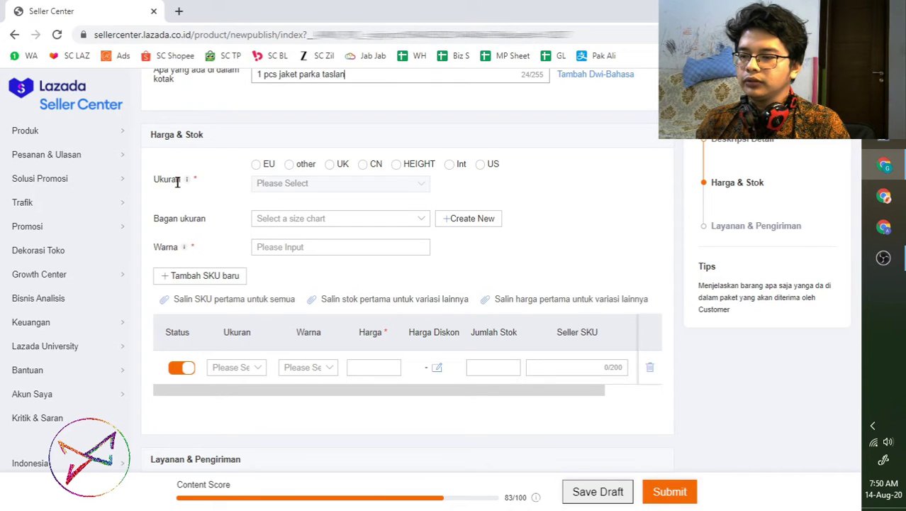
Set the product's size (Ukuran) to One size under the Int sizing system.
click(256, 165)
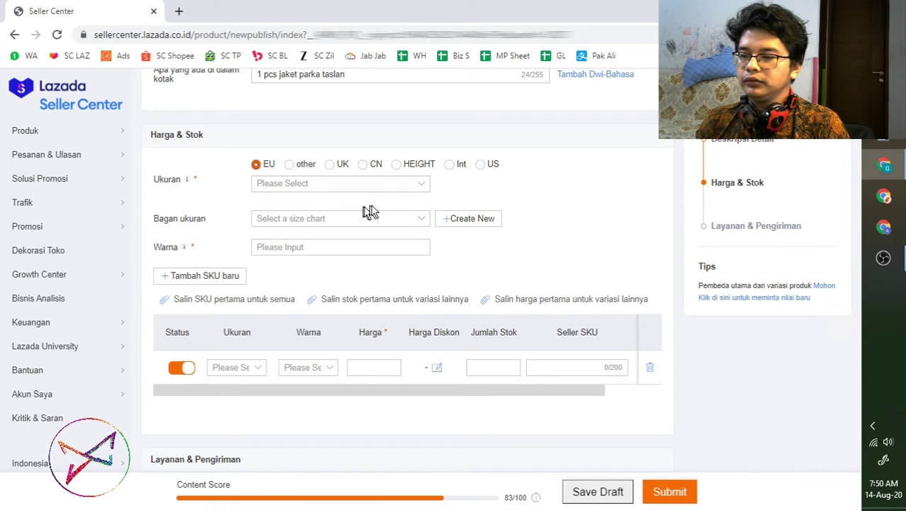
click(368, 193)
click(543, 195)
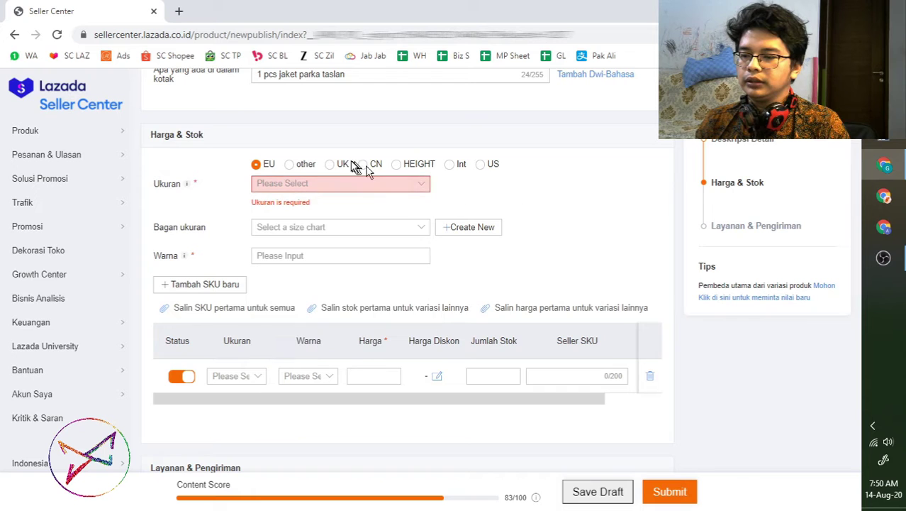
click(450, 165)
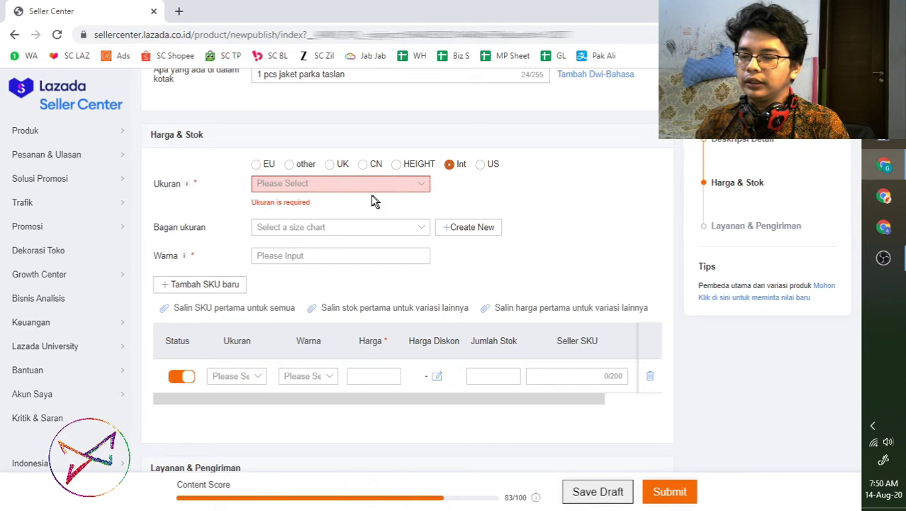
click(353, 186)
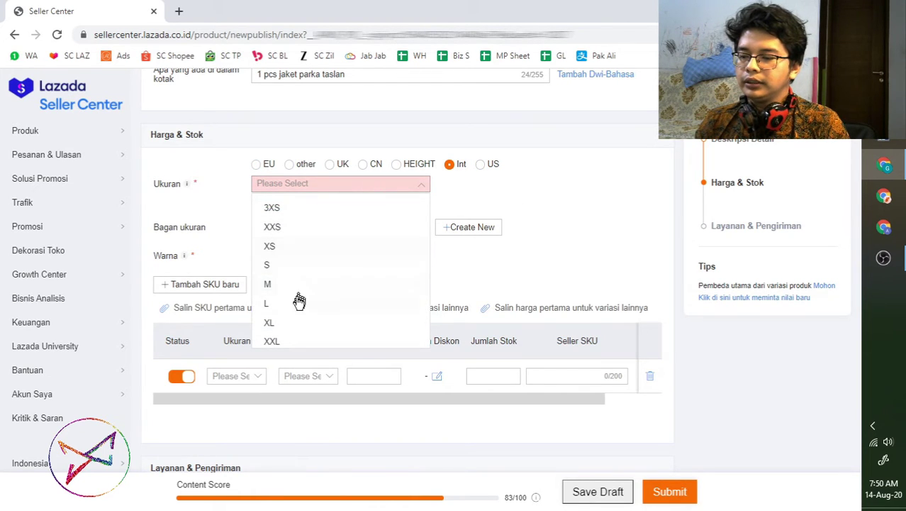
scroll(299, 302, down, 5)
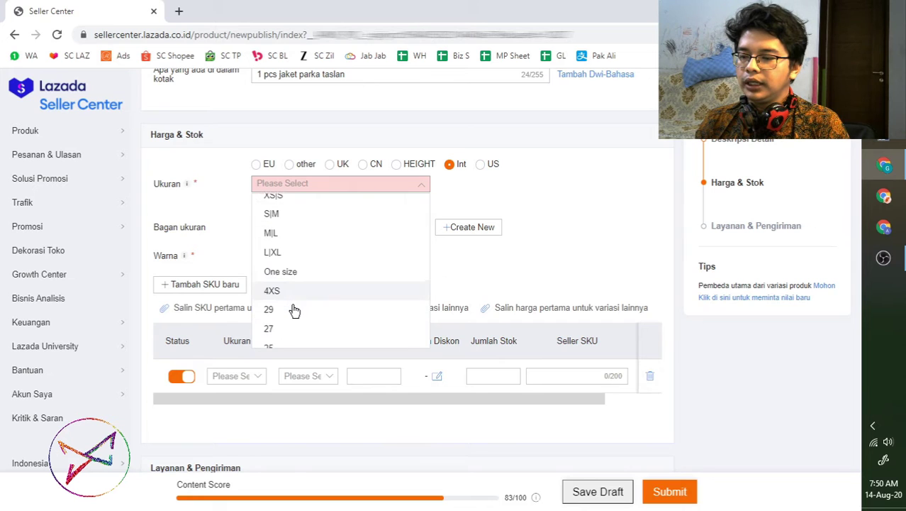
scroll(294, 309, down, 2)
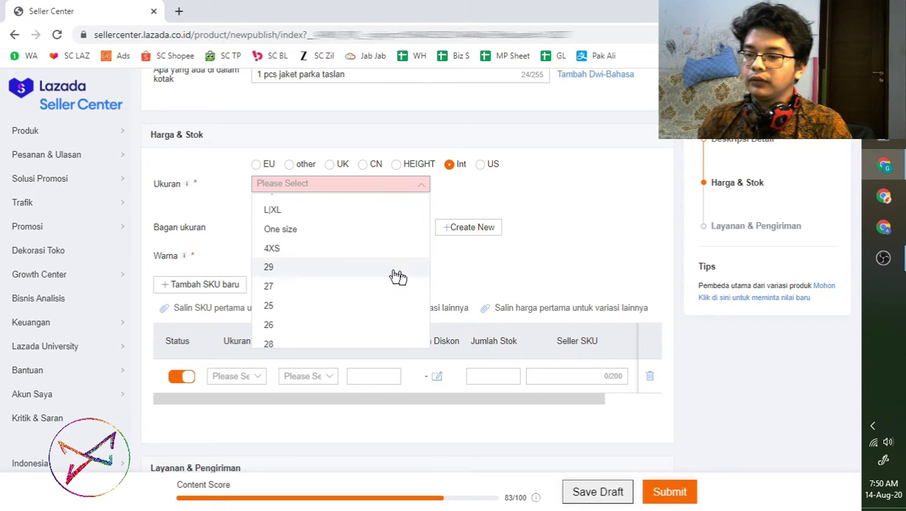
click(301, 233)
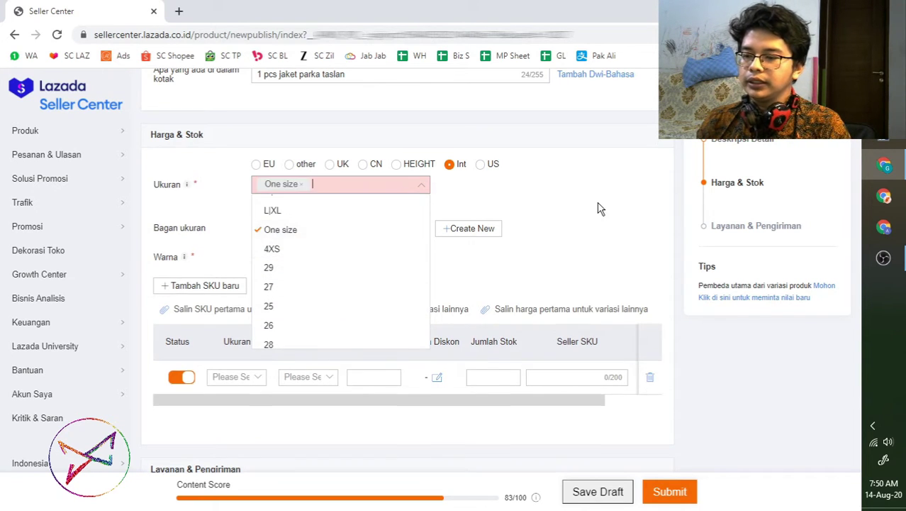
click(572, 179)
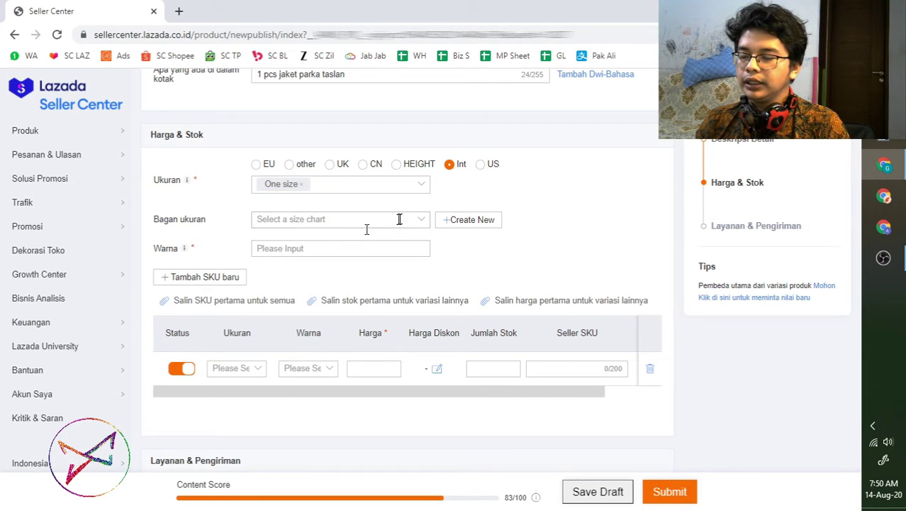
Try adding sizes M and L alongside One size, and remove both of them again.
click(356, 189)
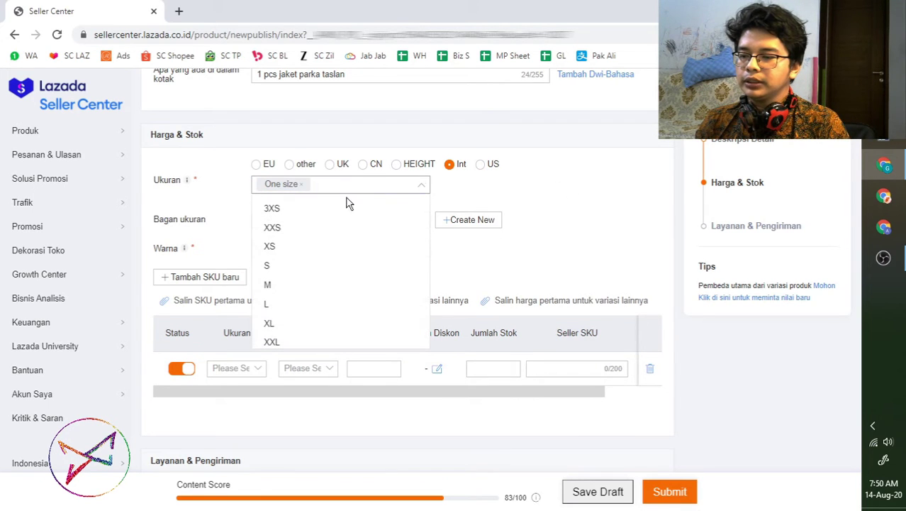
click(287, 284)
click(282, 307)
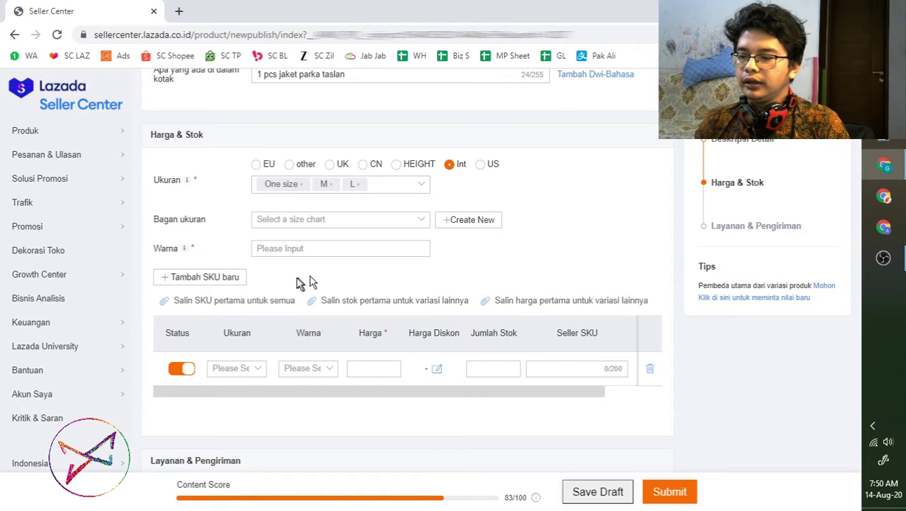
scroll(298, 283, down, 1)
scroll(301, 262, up, 1)
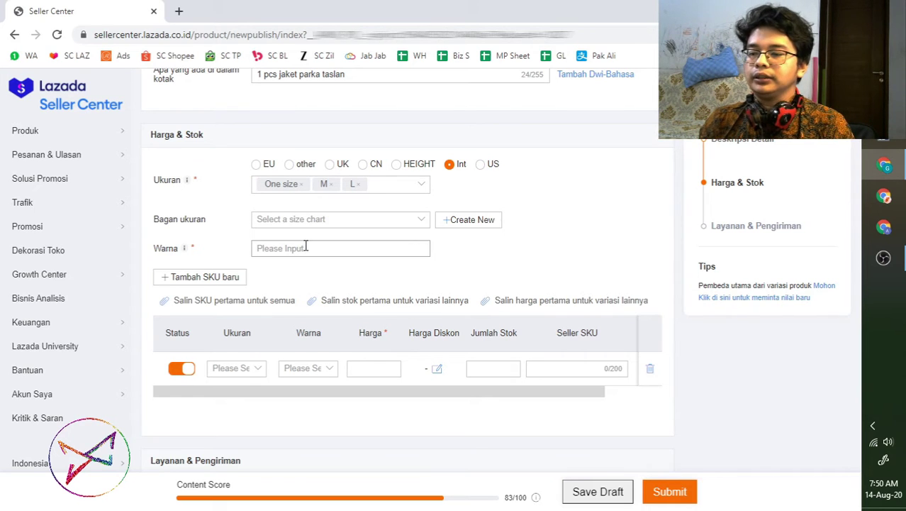
click(332, 186)
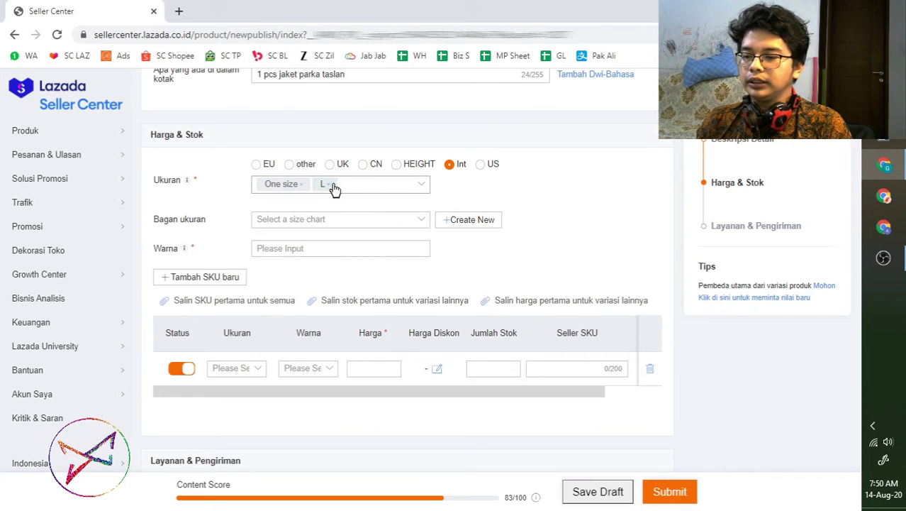
click(330, 185)
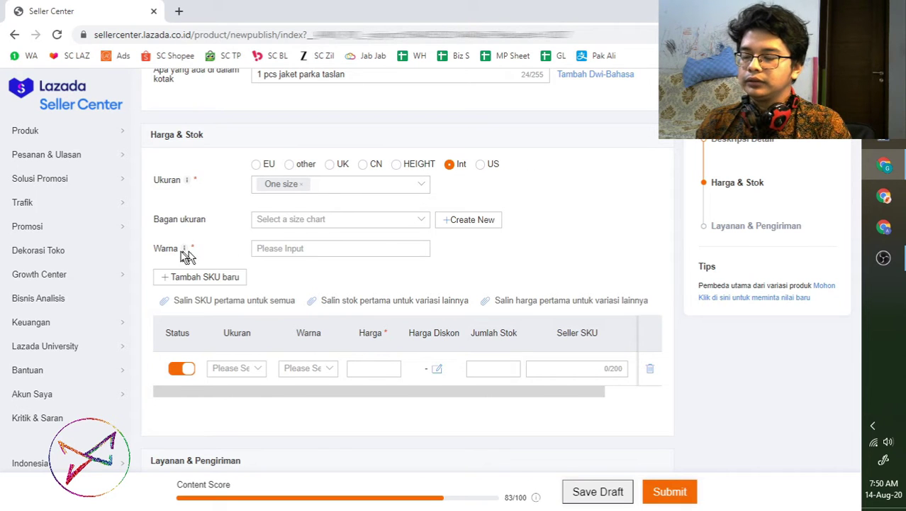
Search the size options for "all" and look through the existing size charts (Bagan ukuran).
click(337, 185)
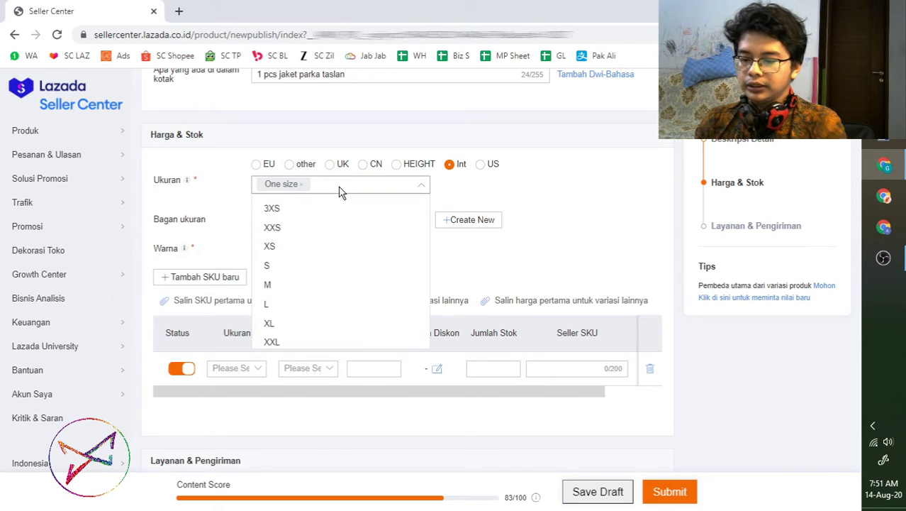
text(all)
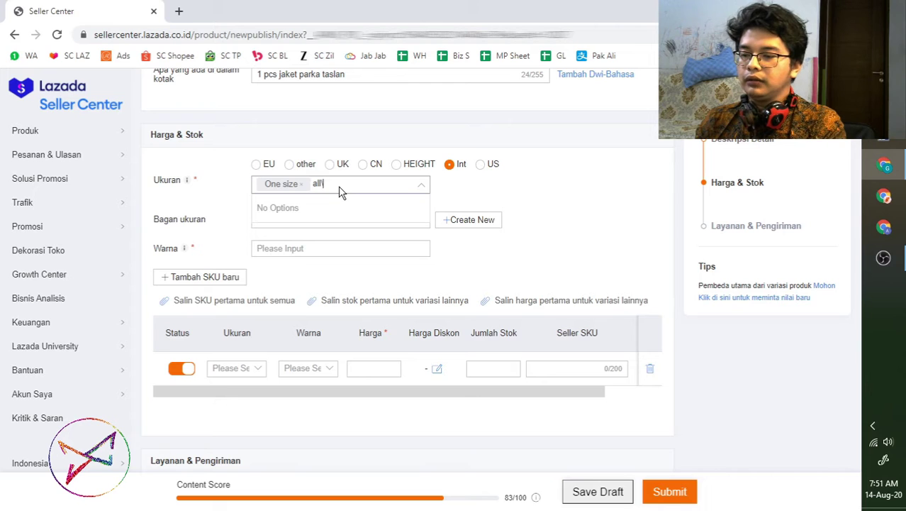
key(BackSpace)
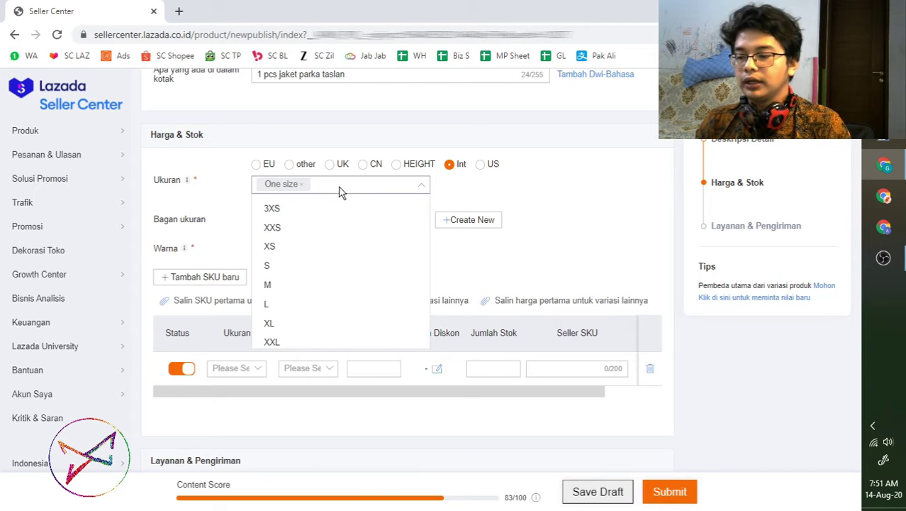
click(577, 184)
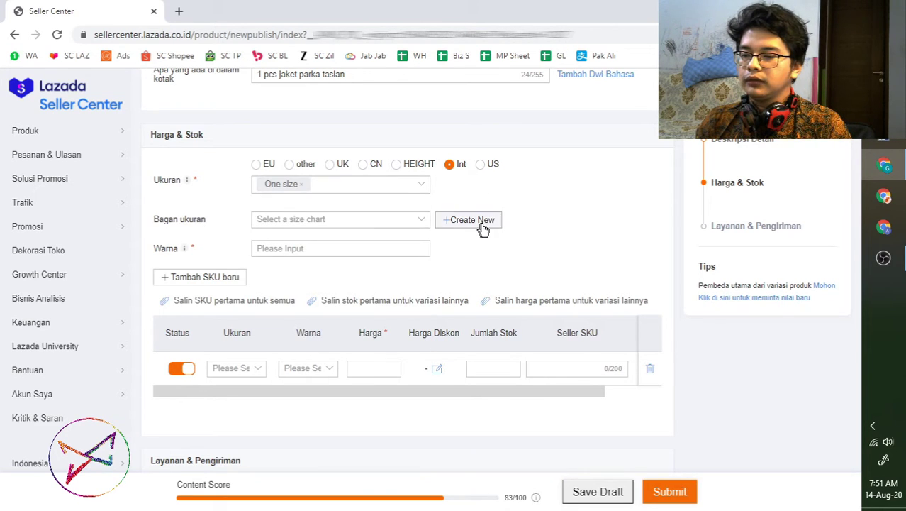
click(344, 224)
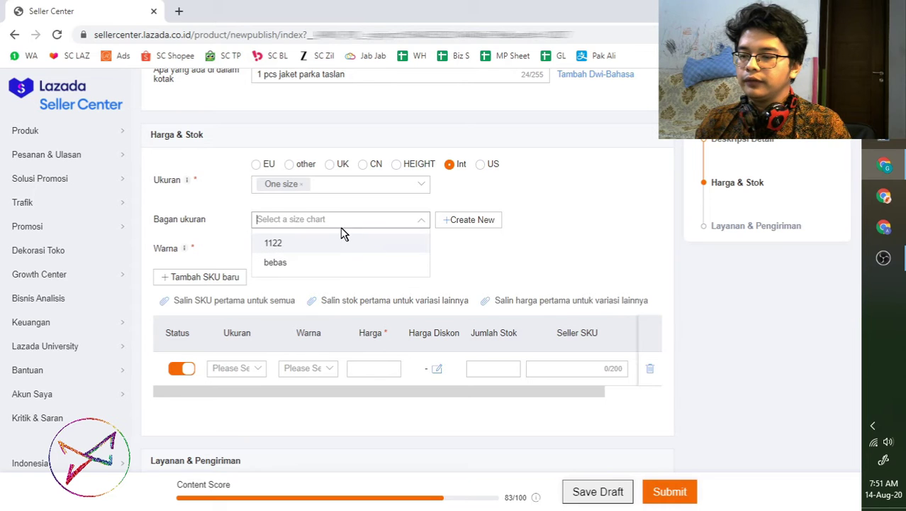
click(563, 190)
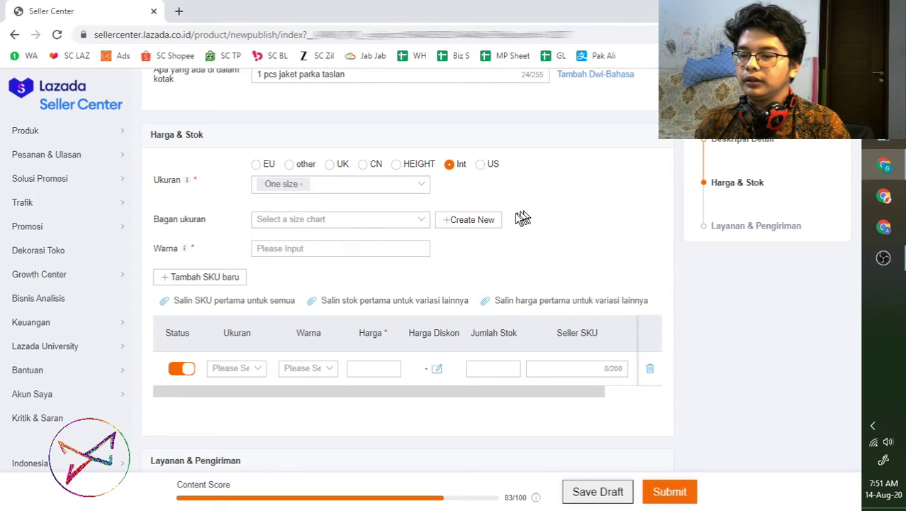
Start a new Men's Shirts size chart named "Ukuran Jaket Parka KLM" with cm as the unit.
click(478, 224)
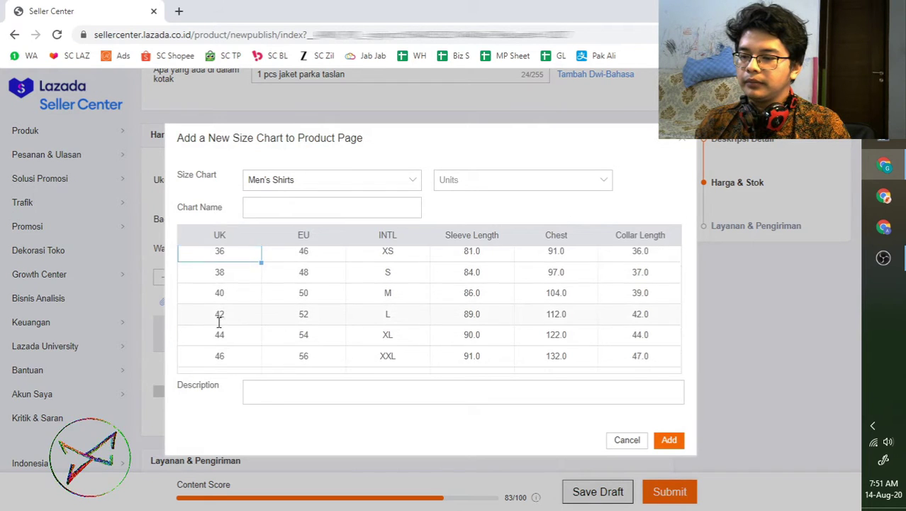
click(397, 182)
click(451, 143)
click(291, 208)
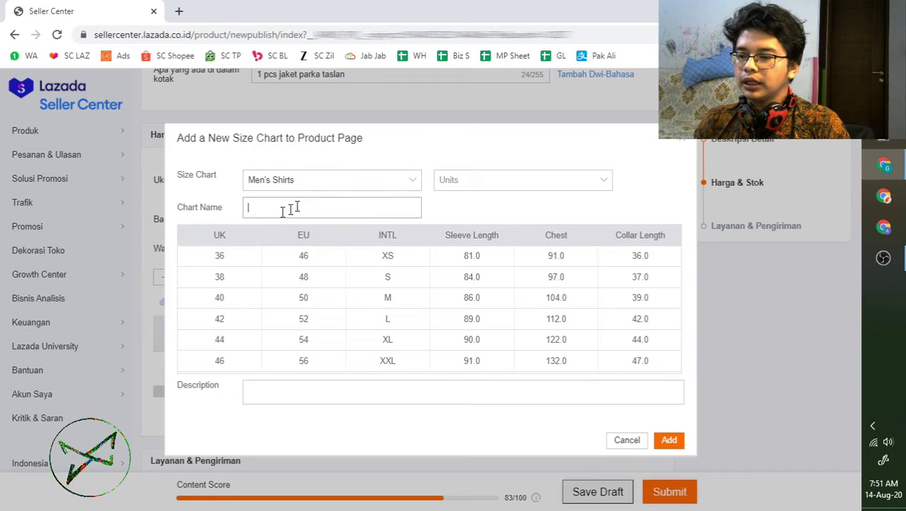
text(Ukuran Jaket Parka KLM)
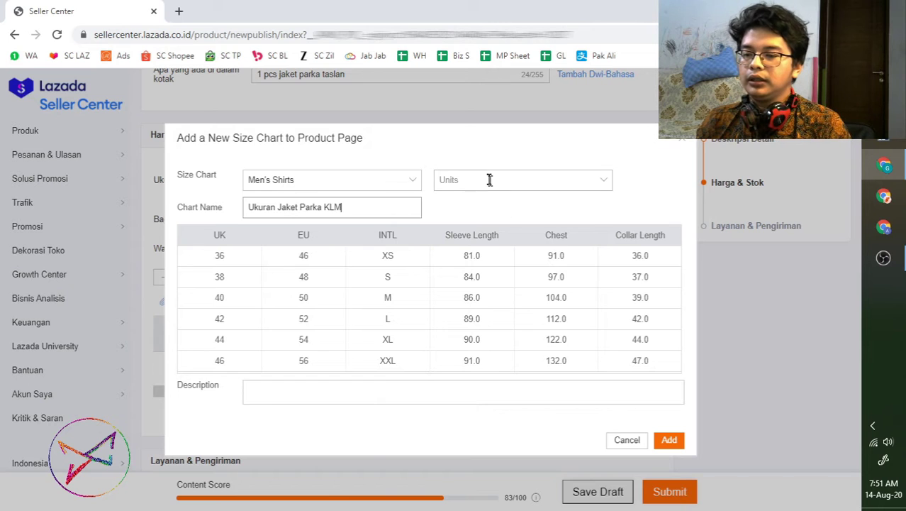
click(490, 178)
click(465, 214)
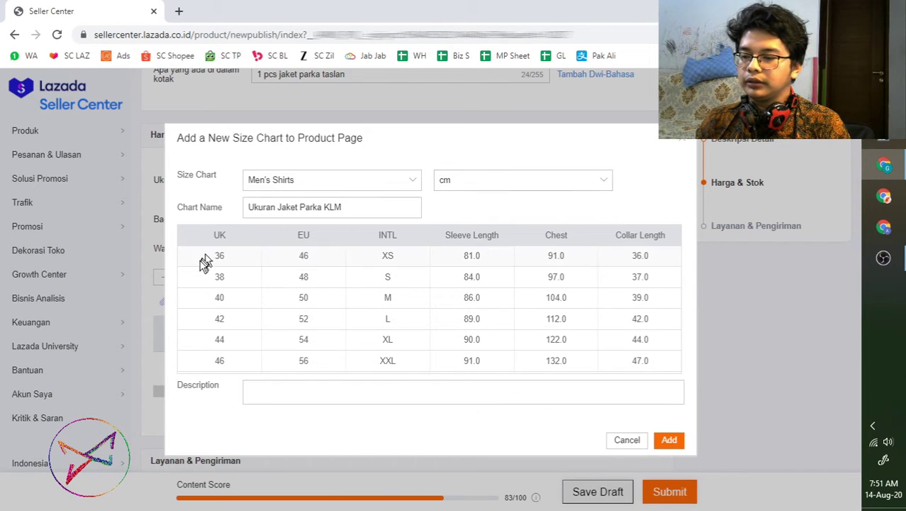
Change the first row's UK size in the new size chart to "All Size".
click(221, 256)
text(All Size)
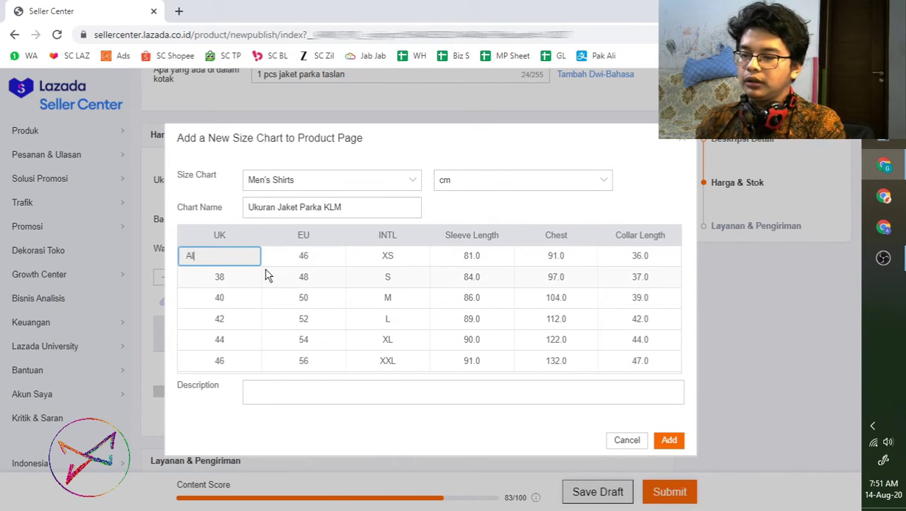
click(303, 255)
click(305, 241)
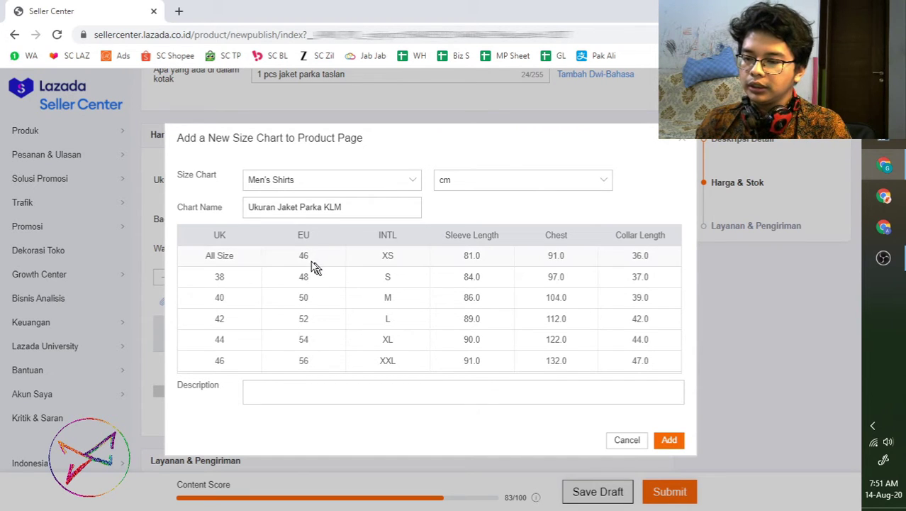
click(315, 264)
click(383, 263)
Check the available size chart types and examine the chart's measurement rows.
scroll(431, 269, down, 1)
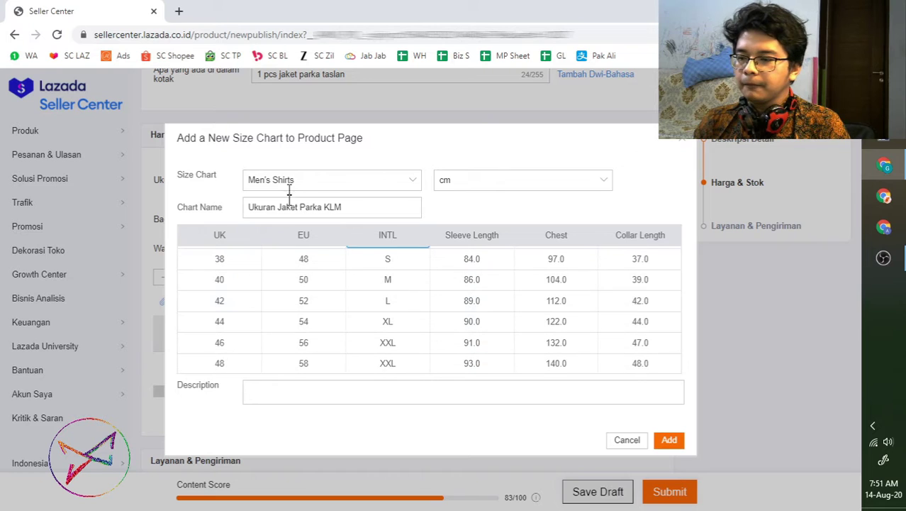
click(297, 182)
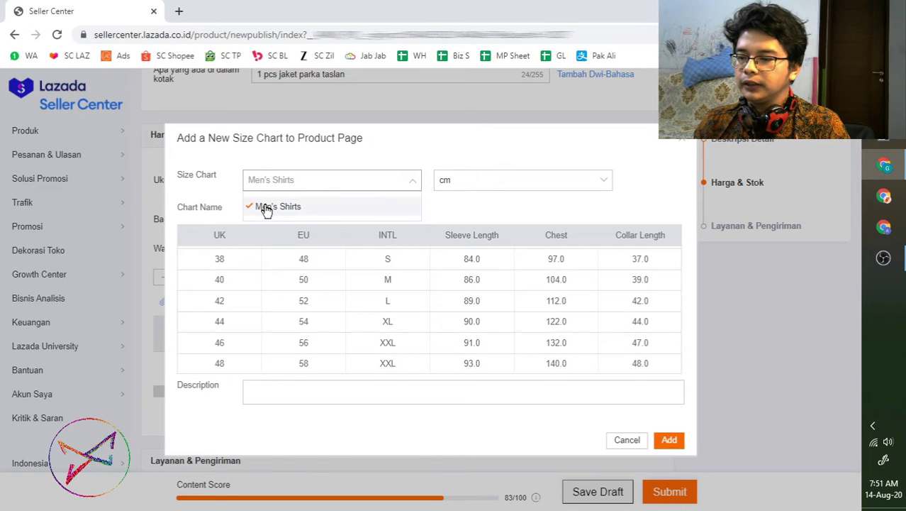
click(375, 181)
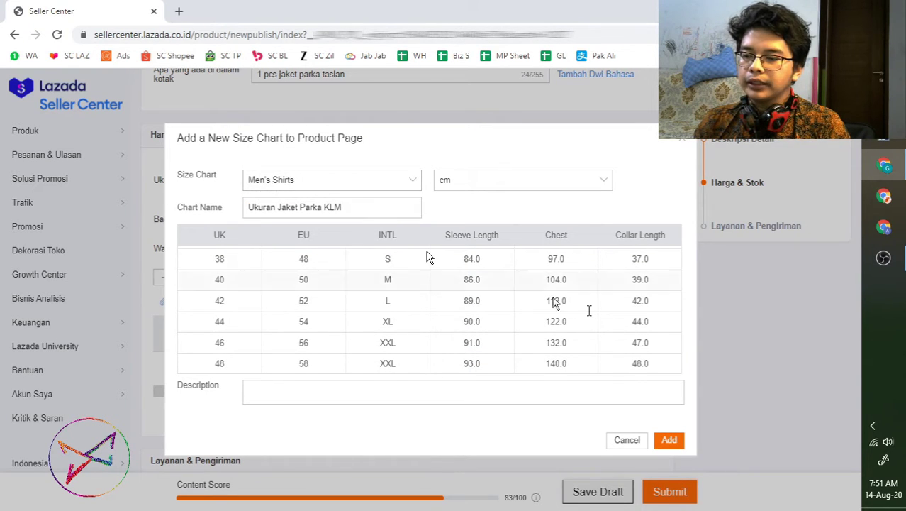
scroll(653, 304, down, 5)
scroll(322, 304, up, 1)
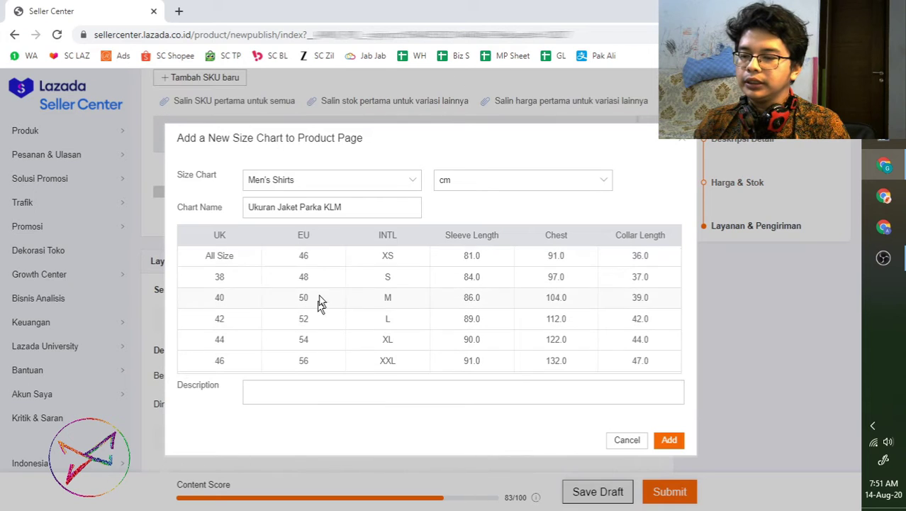
Try editing the first row's EU size and sleeve length, and close the new size chart without adding it.
double_click(316, 257)
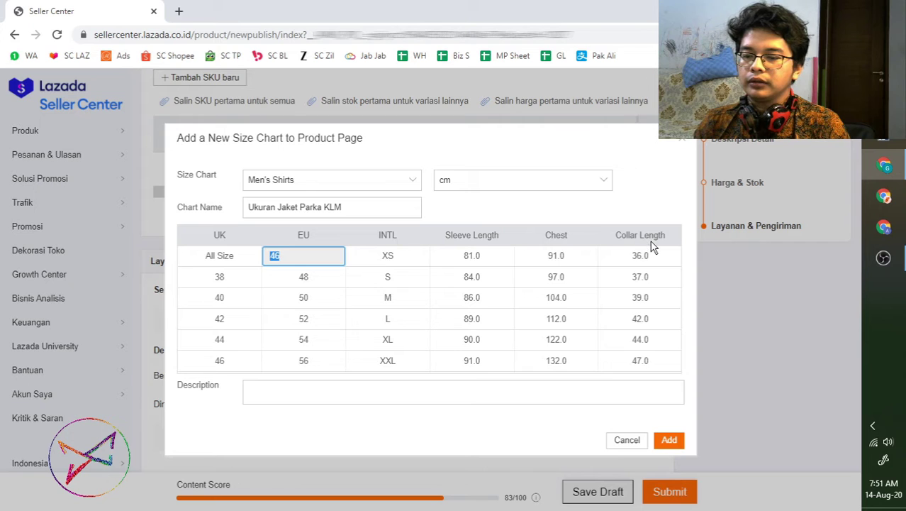
click(579, 204)
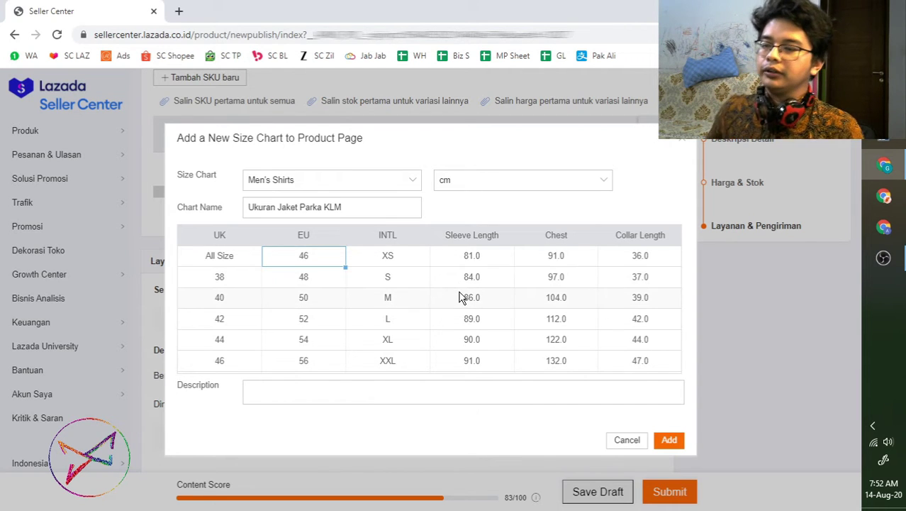
click(471, 256)
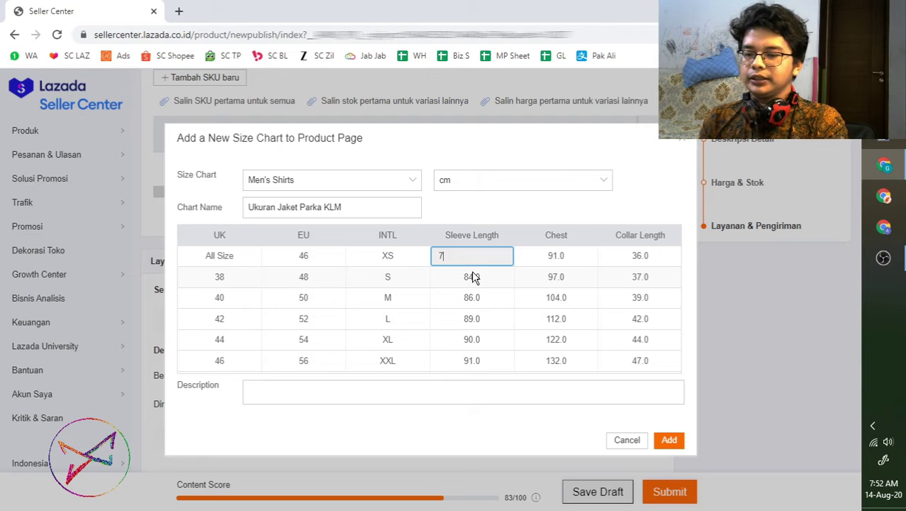
click(682, 141)
Set the product's colour (Warna) to Hitam.
scroll(445, 363, down, 2)
scroll(327, 308, up, 4)
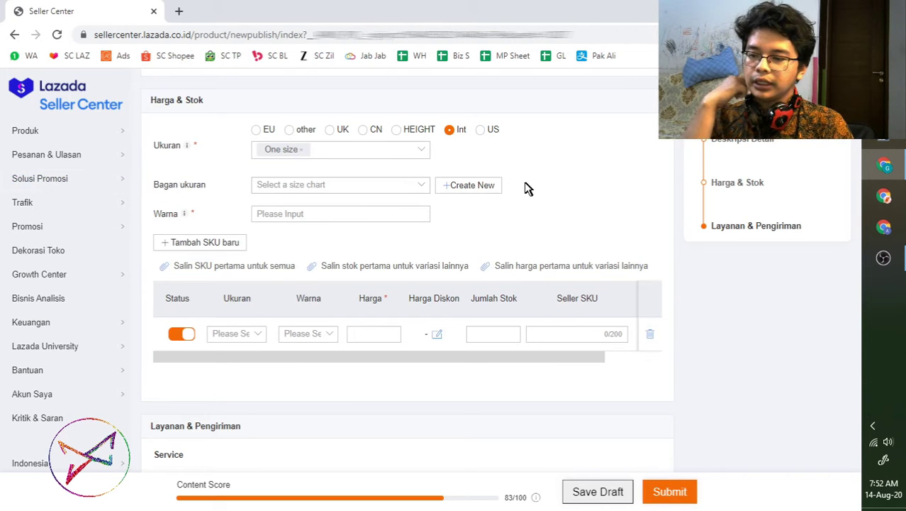
click(277, 216)
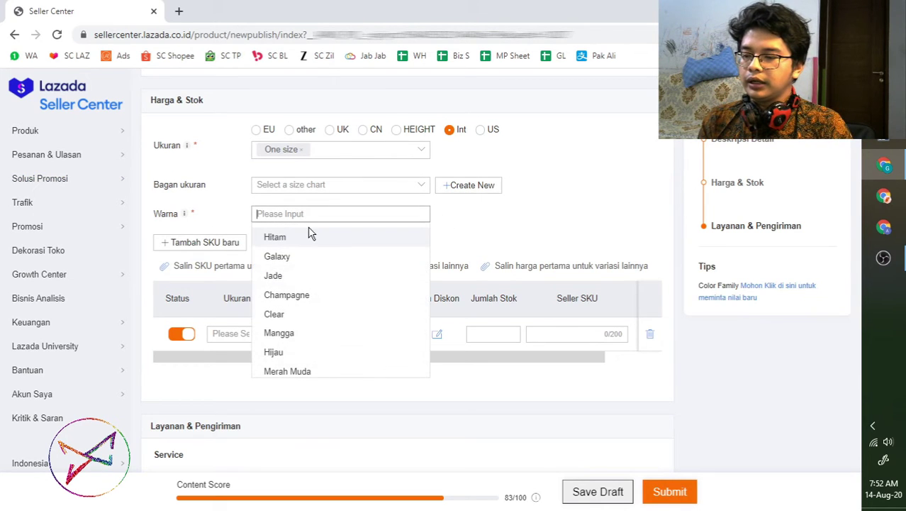
click(301, 240)
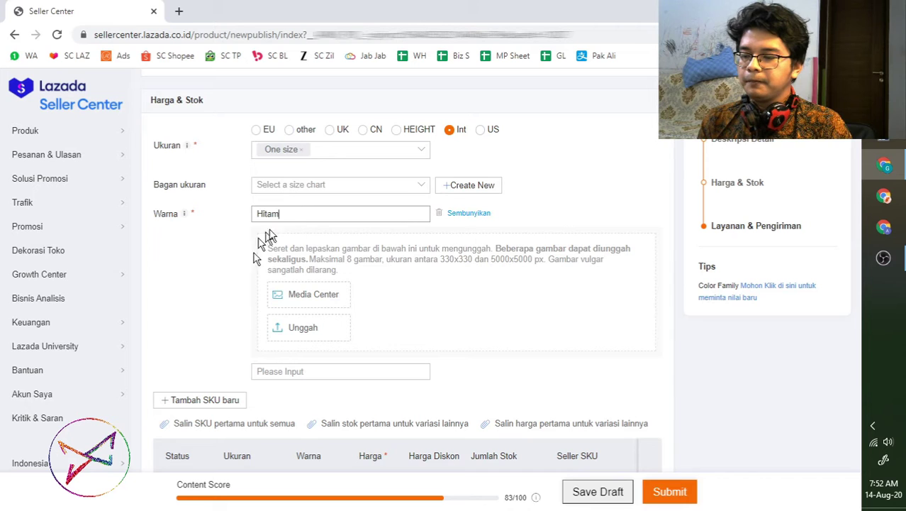
Add Navy Blue as the second colour variant below Hitam.
click(319, 212)
click(192, 303)
scroll(234, 340, down, 1)
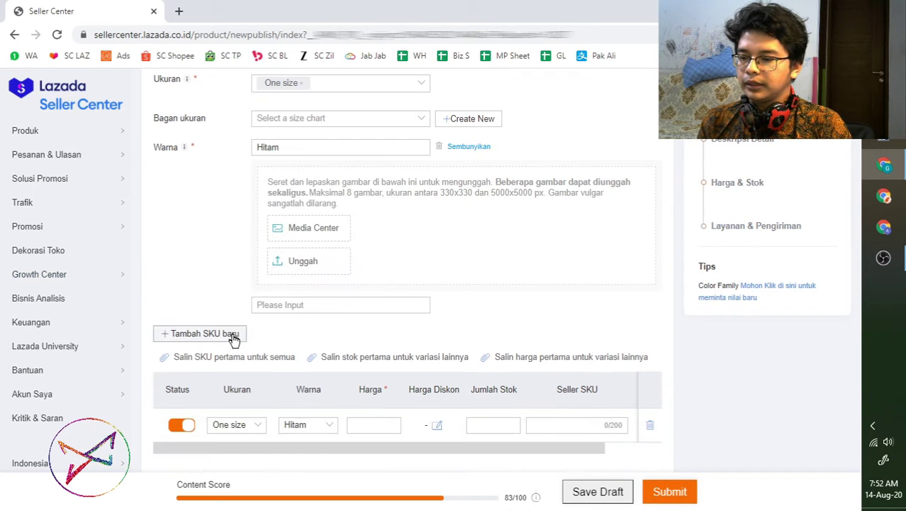
click(305, 305)
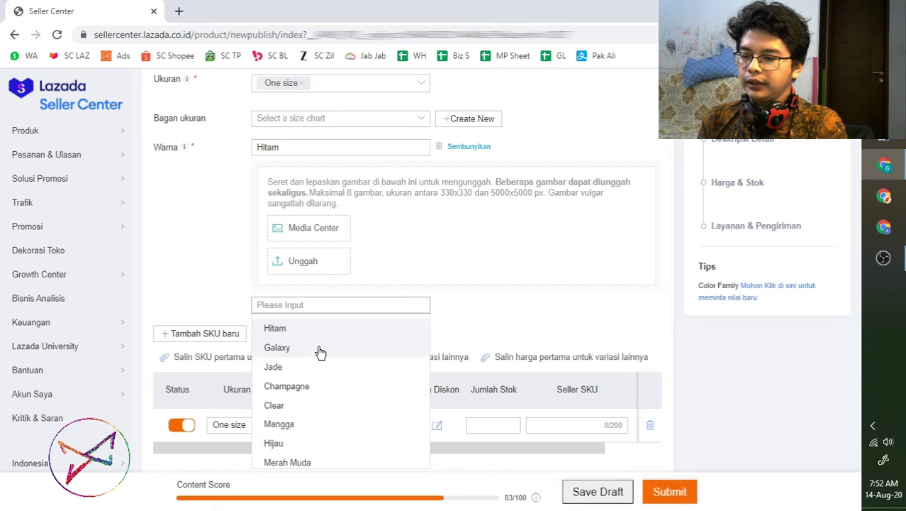
text(naby)
key(BackSpace)
text(vy)
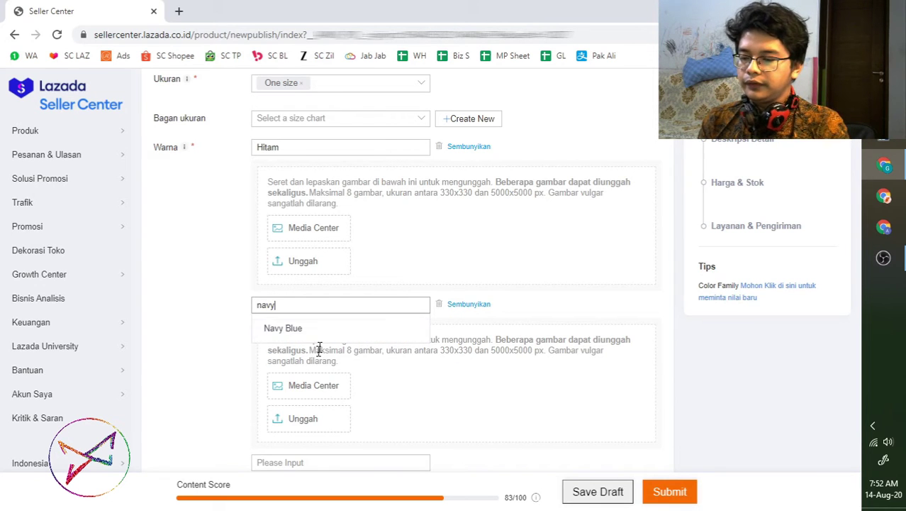
click(306, 326)
Add Marun as the third colour variant below Navy Blue.
scroll(245, 326, down, 2)
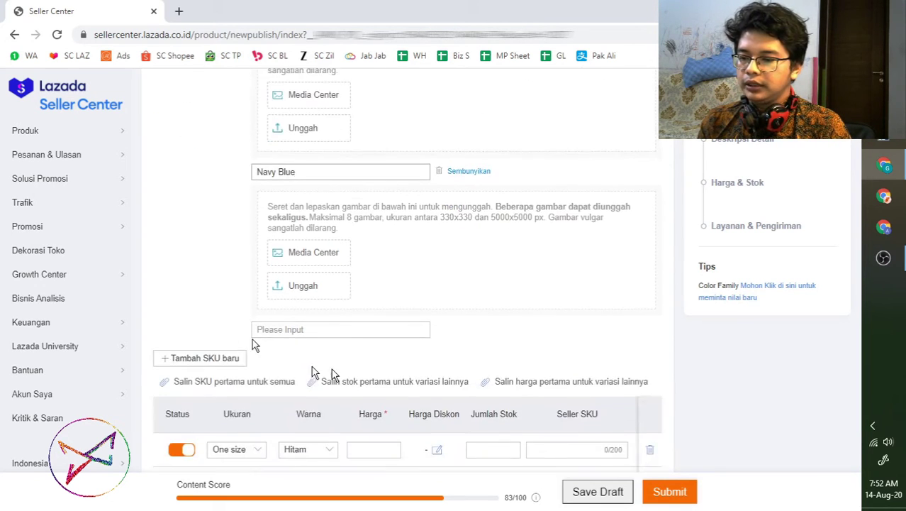
click(312, 329)
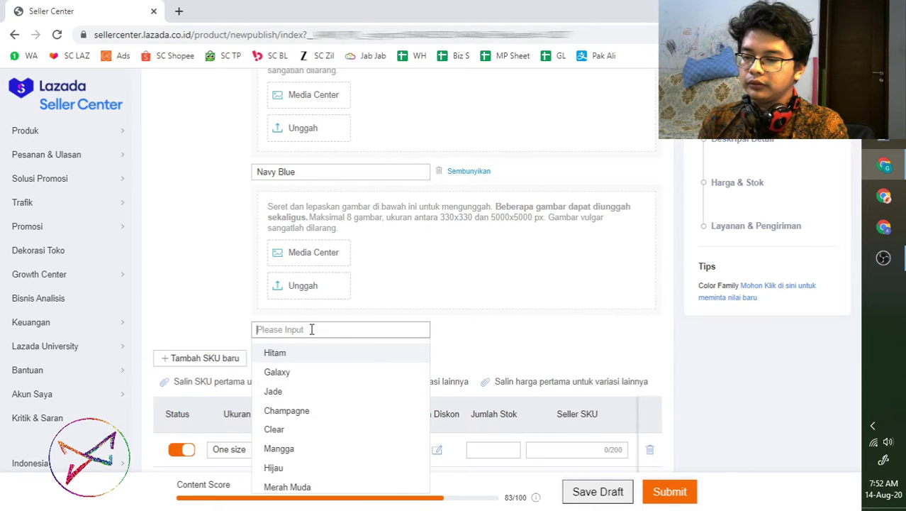
text(maor)
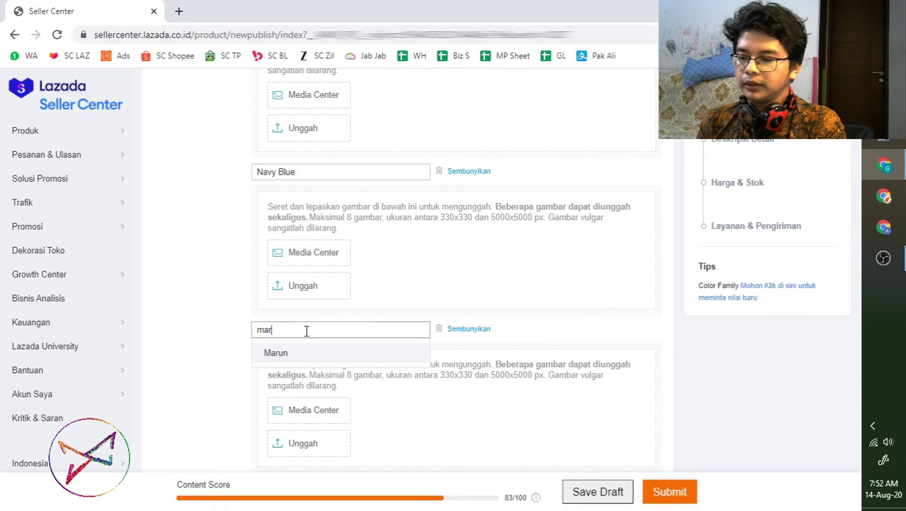
click(277, 353)
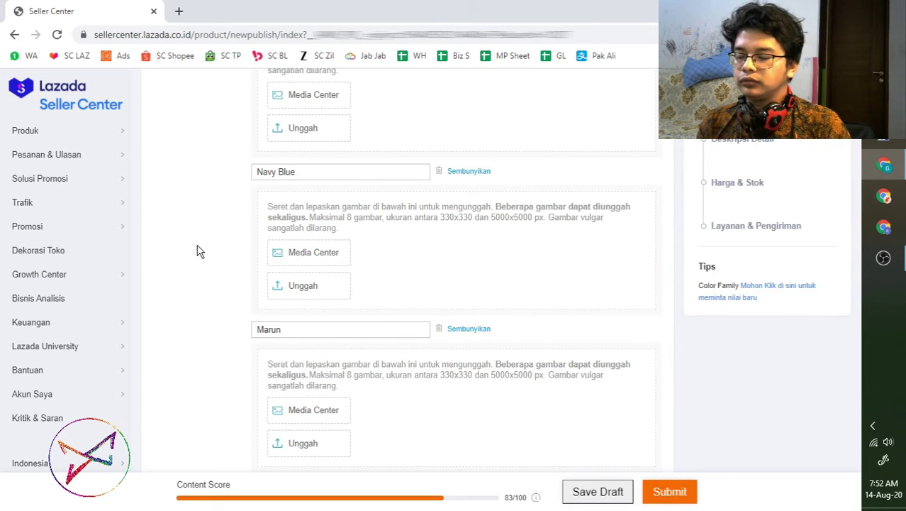
Review the three colour variants and check the criteria for raising the content score.
scroll(197, 252, up, 3)
scroll(199, 280, down, 4)
scroll(198, 279, up, 4)
scroll(194, 277, down, 1)
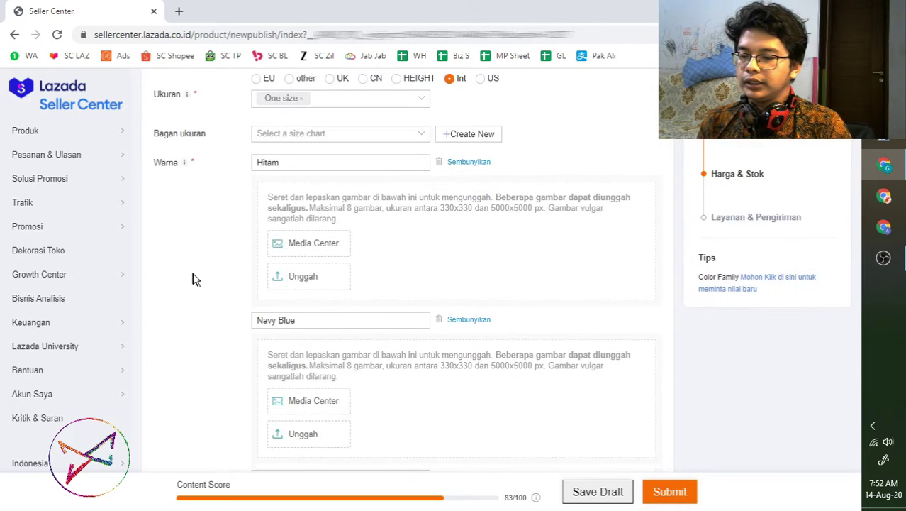
scroll(206, 290, up, 1)
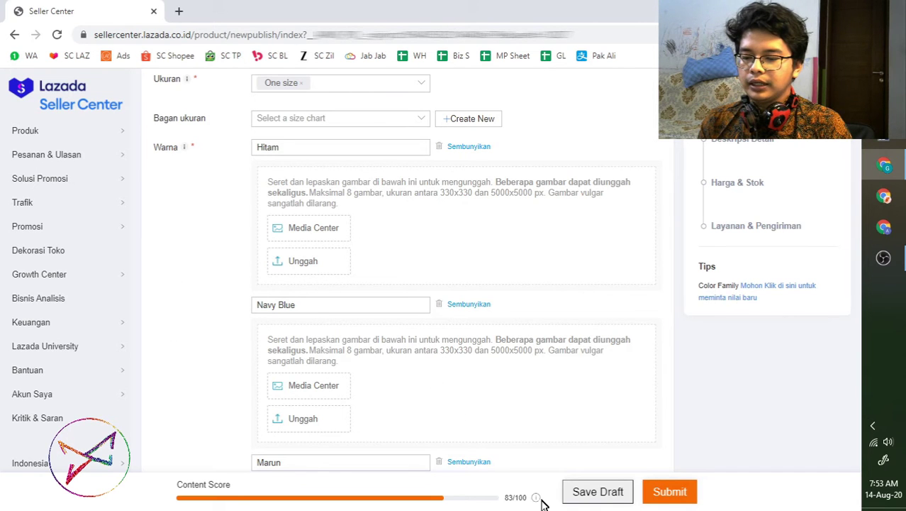
mouse_move(536, 499)
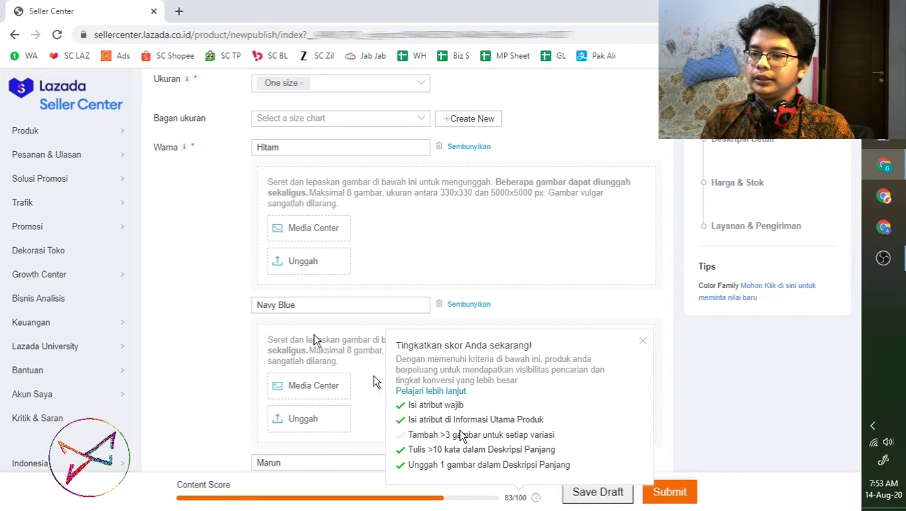
scroll(281, 283, down, 4)
scroll(291, 213, up, 2)
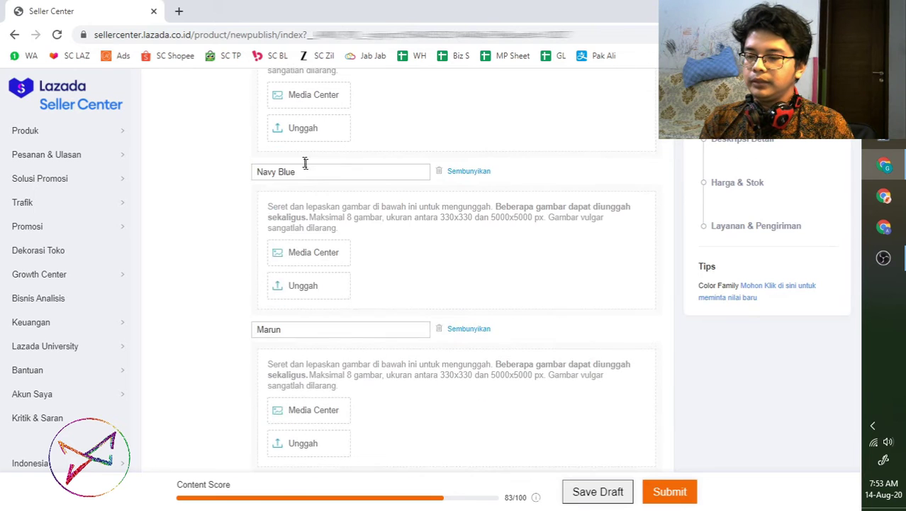
Upload the three images ending in _1, _2 and _3 from the Parka Jacket Hitam folder to the Hitam variant.
scroll(227, 227, up, 2)
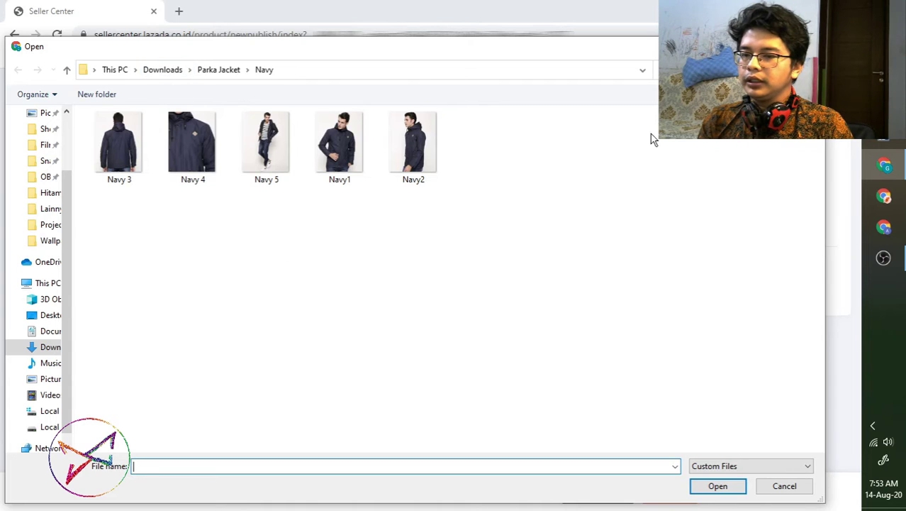
click(228, 71)
double_click(112, 134)
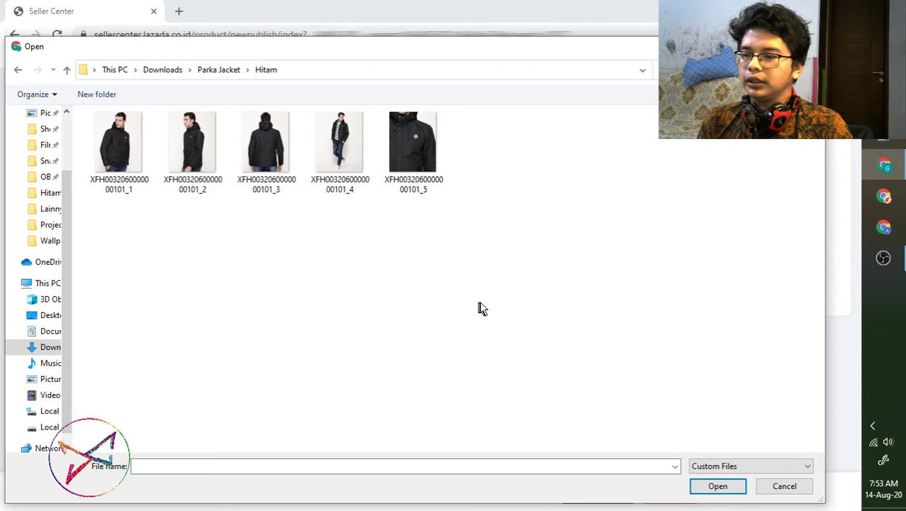
click(128, 193)
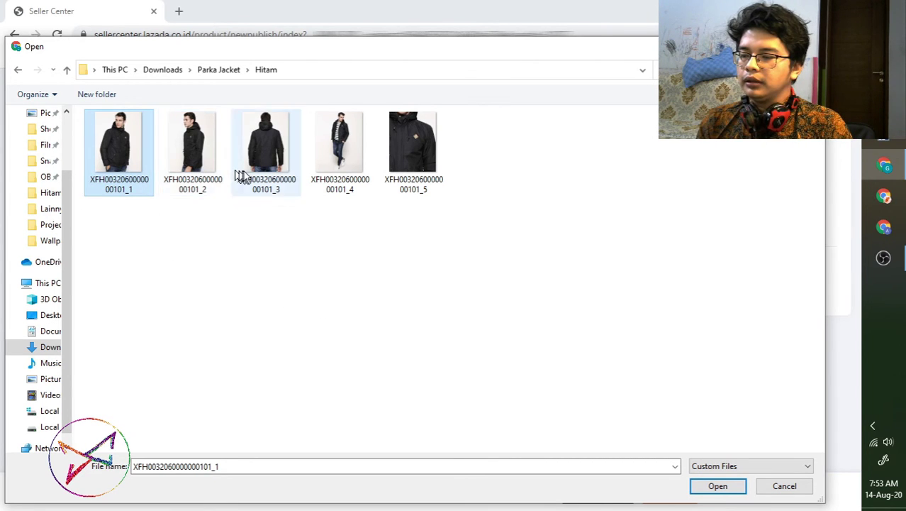
shift+click(268, 155)
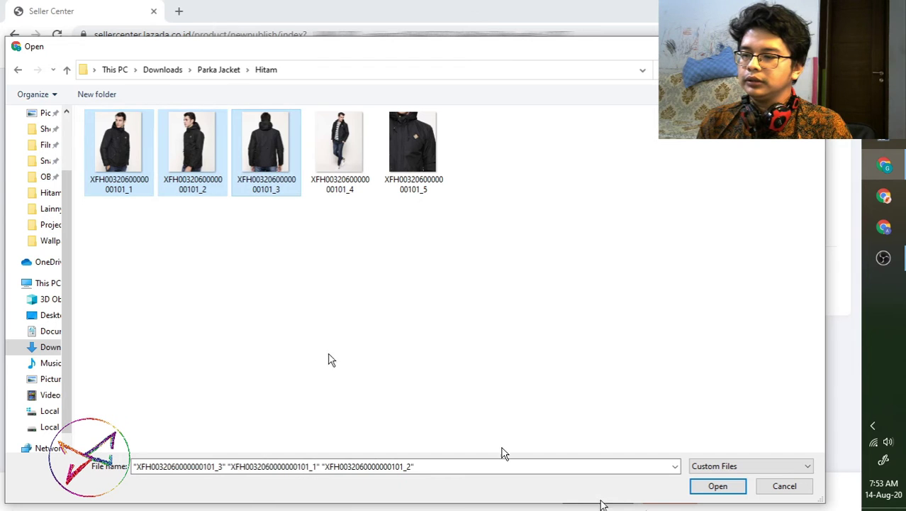
click(738, 487)
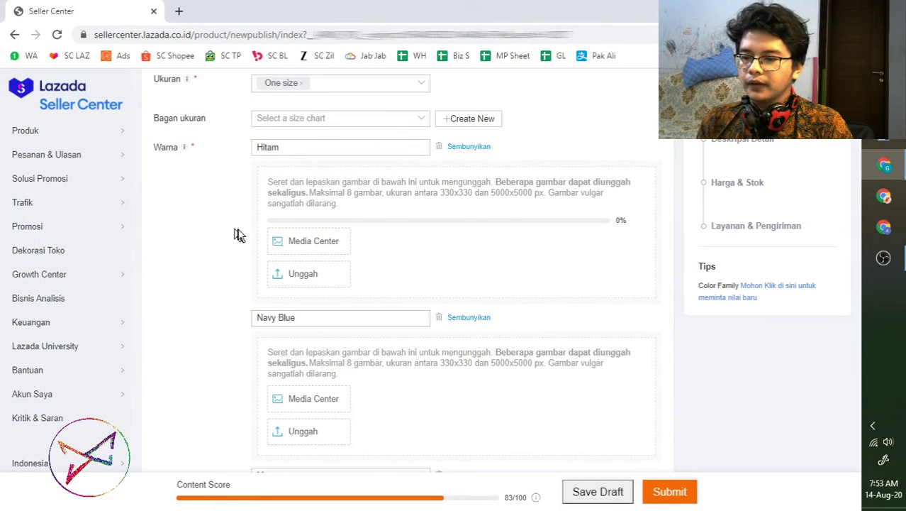
Upload Navy1, Navy 3 and Navy 4 from the Parka Jacket Navy folder to the Navy Blue variant.
scroll(234, 323, down, 2)
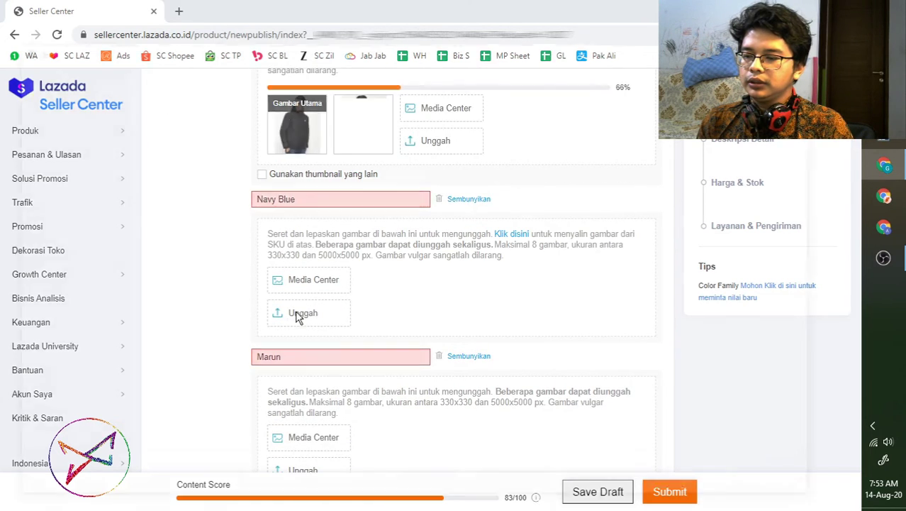
click(299, 312)
click(218, 70)
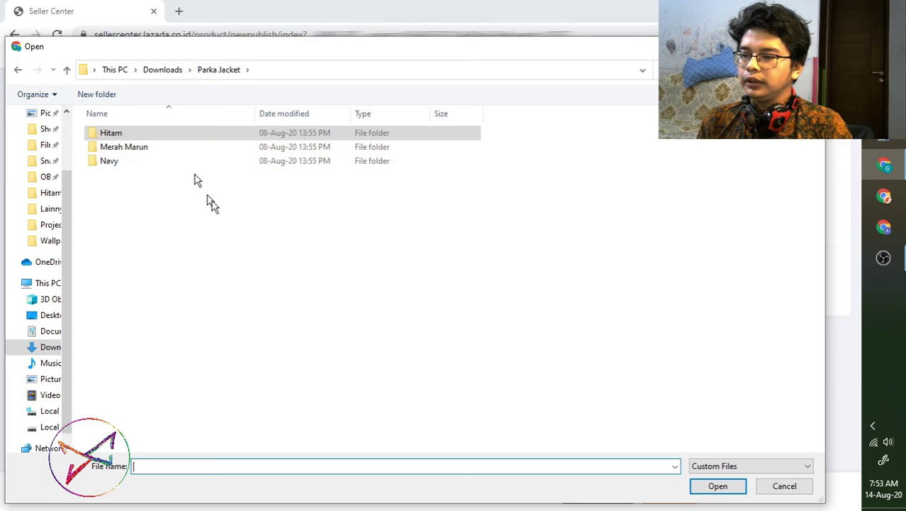
click(113, 163)
double_click(112, 162)
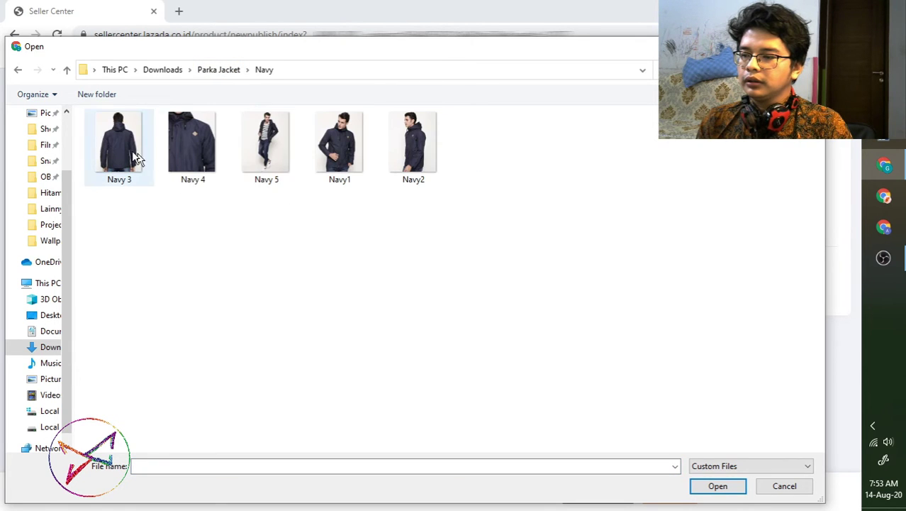
click(351, 167)
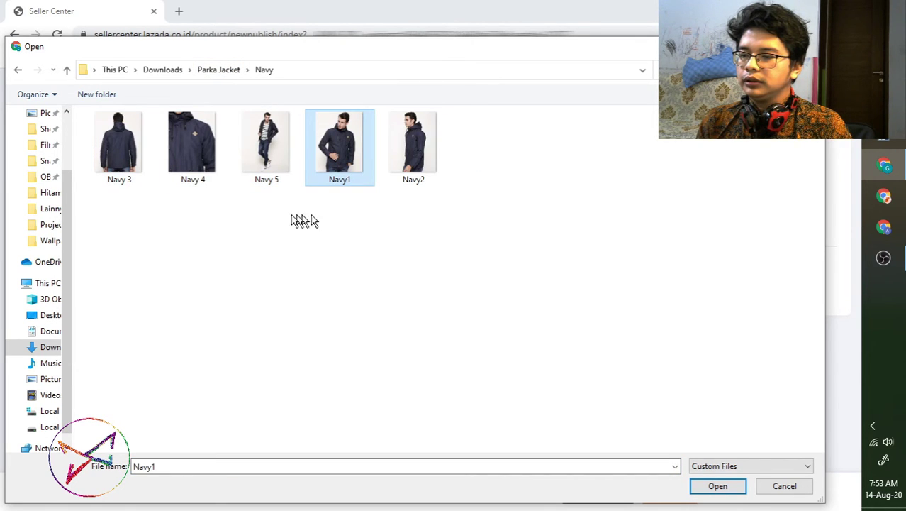
ctrl+click(170, 160)
ctrl+click(120, 146)
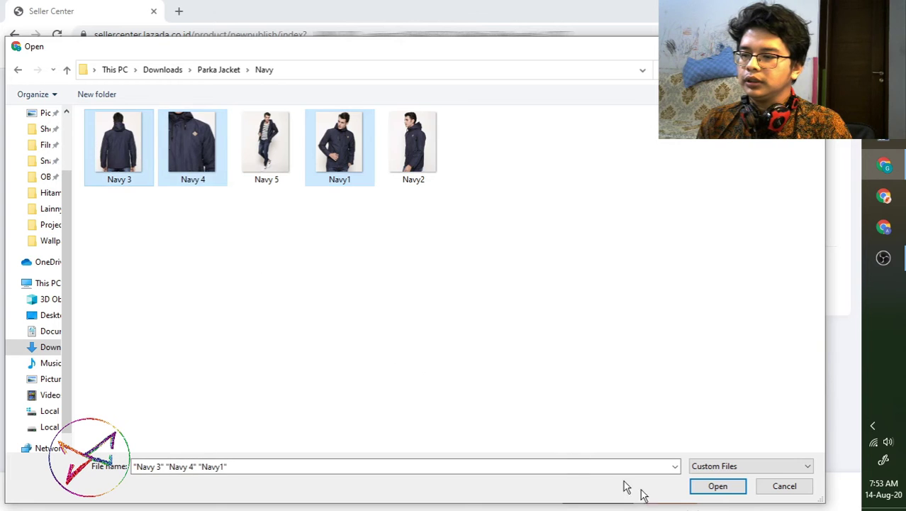
click(736, 487)
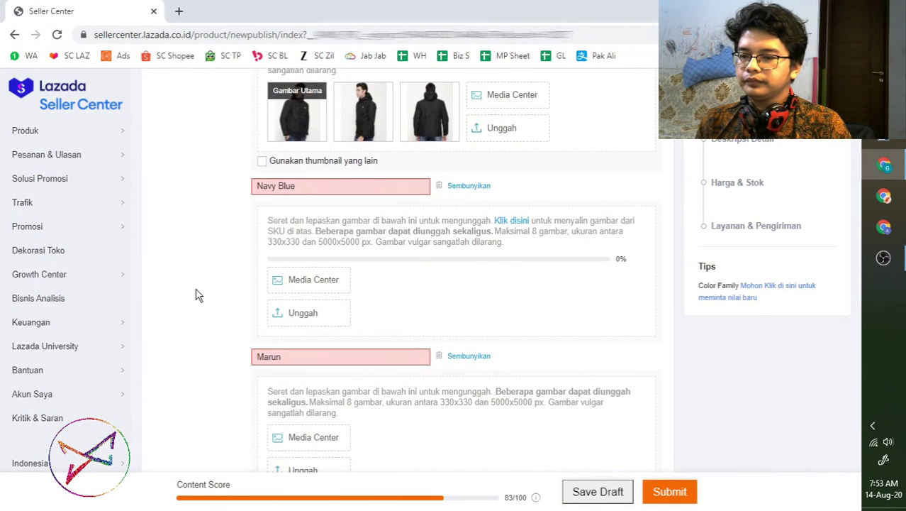
scroll(197, 295, up, 3)
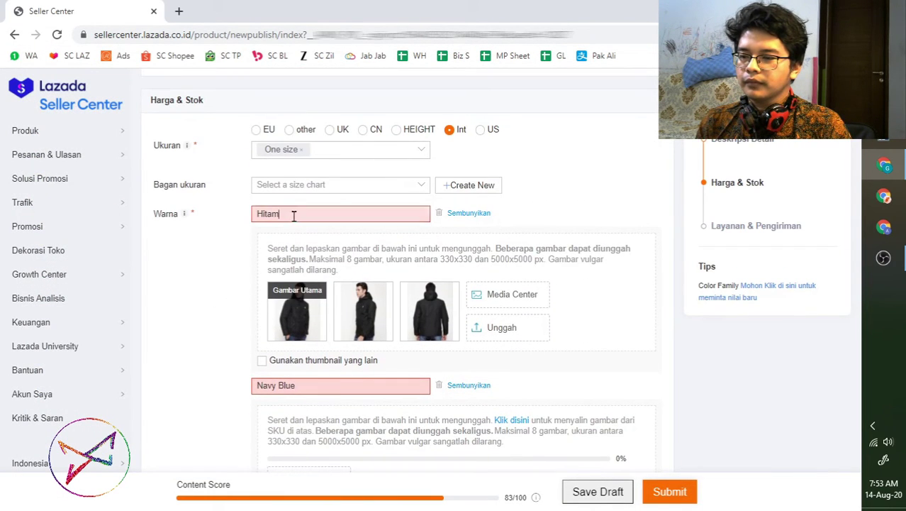
drag(294, 214, 213, 273)
scroll(203, 339, down, 1)
scroll(195, 339, down, 2)
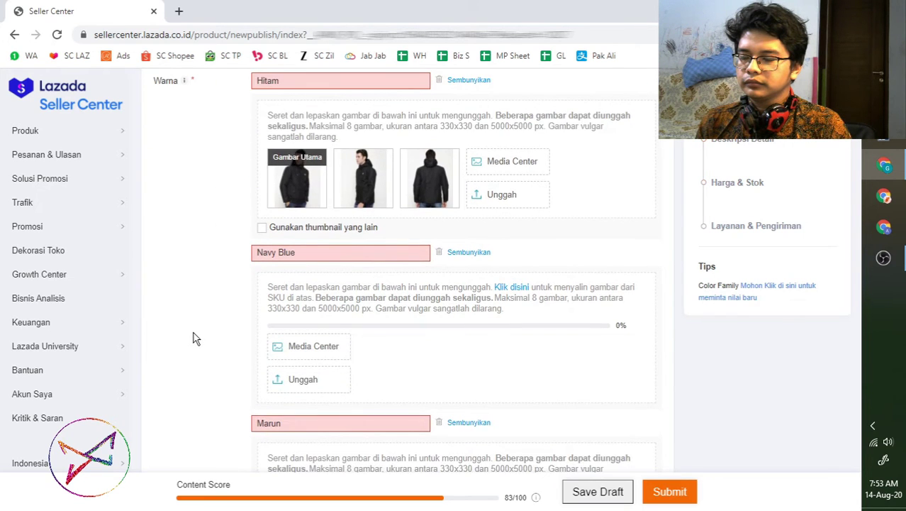
Upload Parka_1 copy, DC000718 copy and DC000723 copy2 from the Merah Marun folder to the Marun variant.
scroll(200, 340, down, 2)
scroll(269, 255, down, 2)
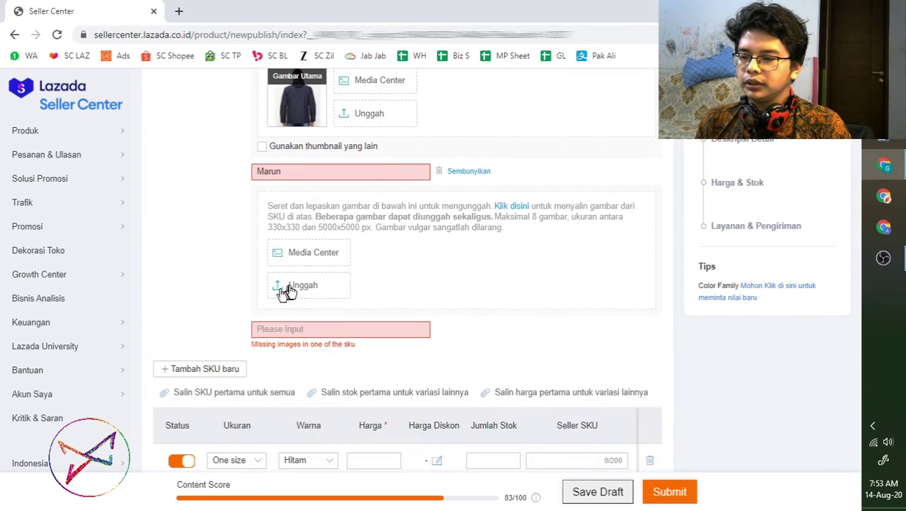
click(312, 287)
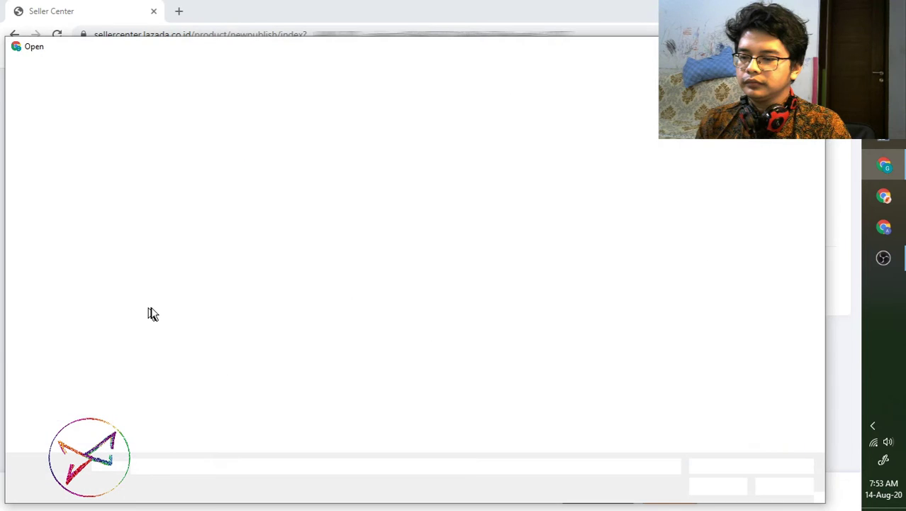
click(219, 70)
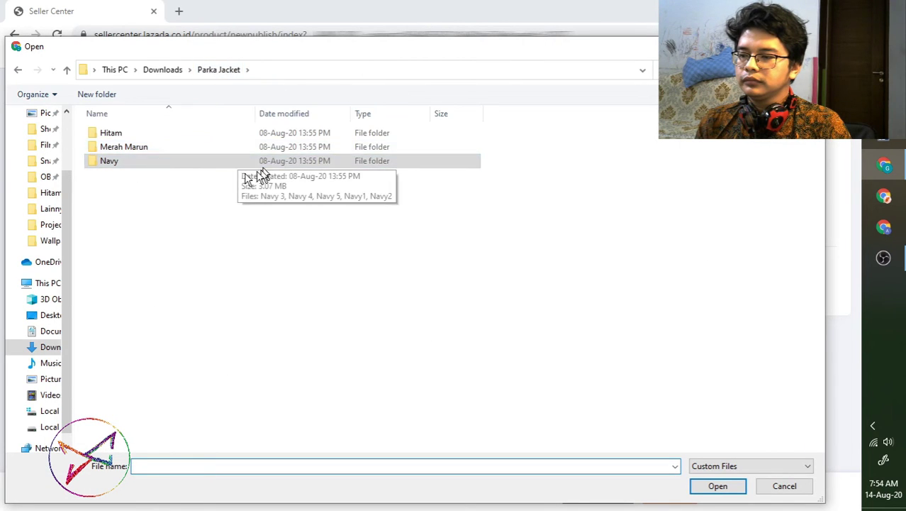
double_click(148, 149)
click(572, 165)
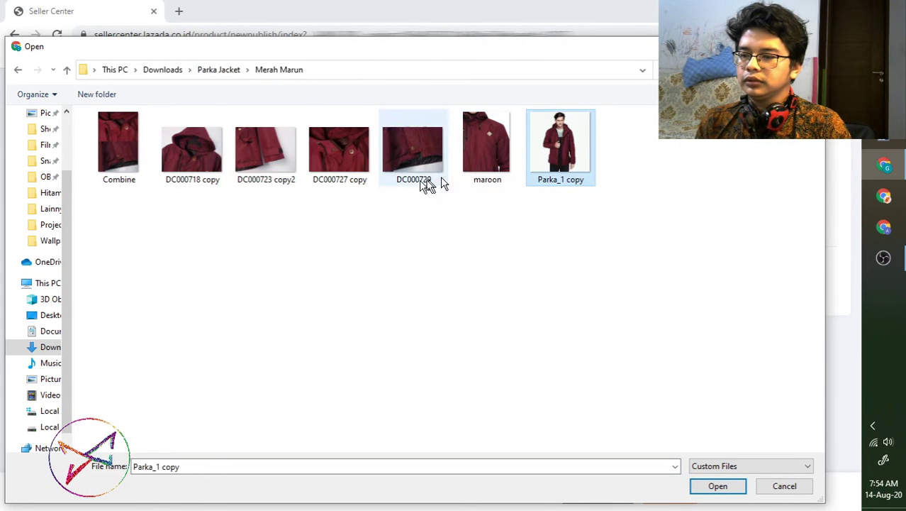
click(196, 159)
click(560, 149)
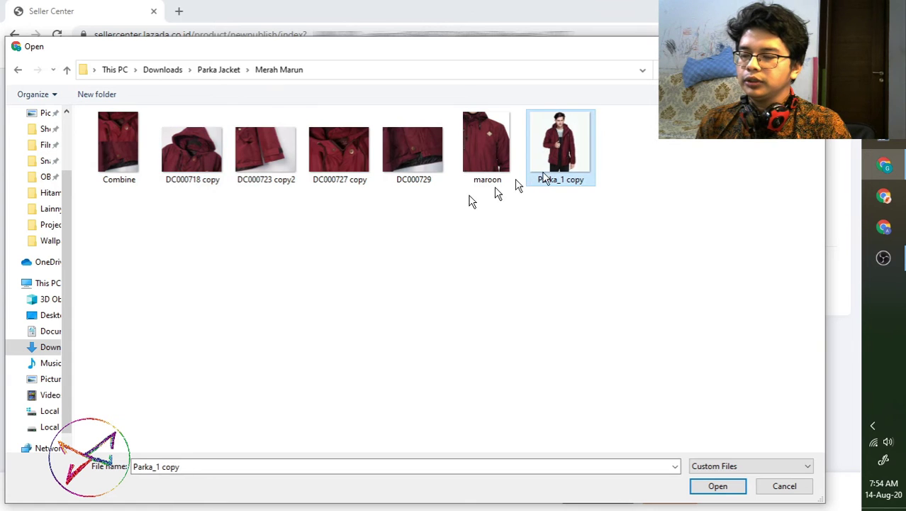
ctrl+click(203, 159)
ctrl+click(266, 152)
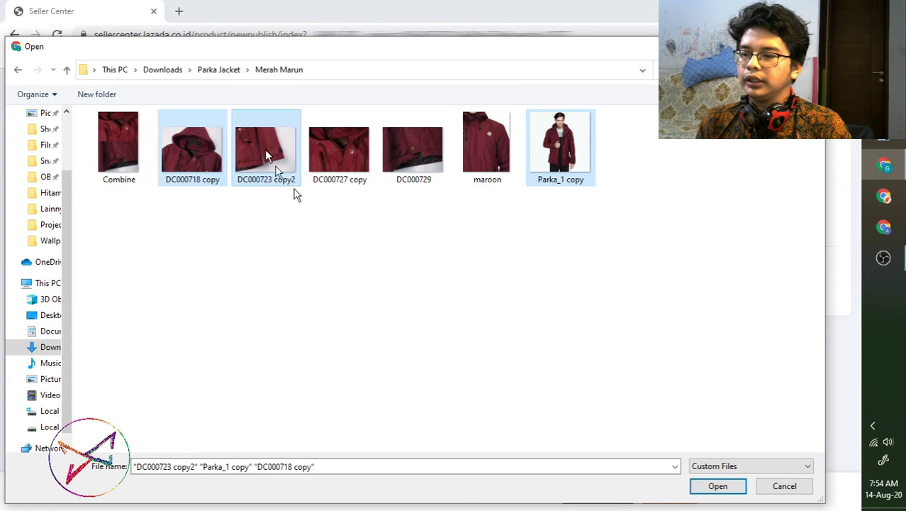
click(714, 487)
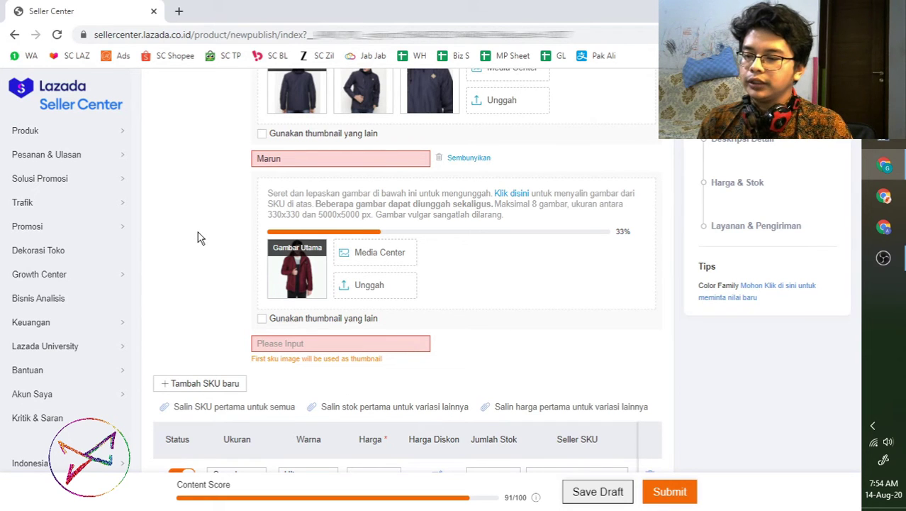
Review the images of all colour variants and recheck the flagged Navy Blue and Marun colour names.
scroll(213, 306, up, 3)
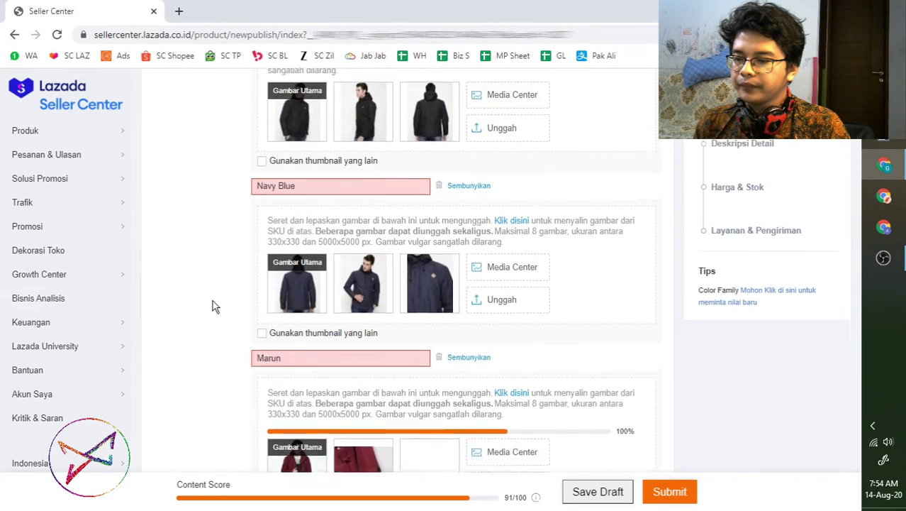
scroll(213, 307, up, 4)
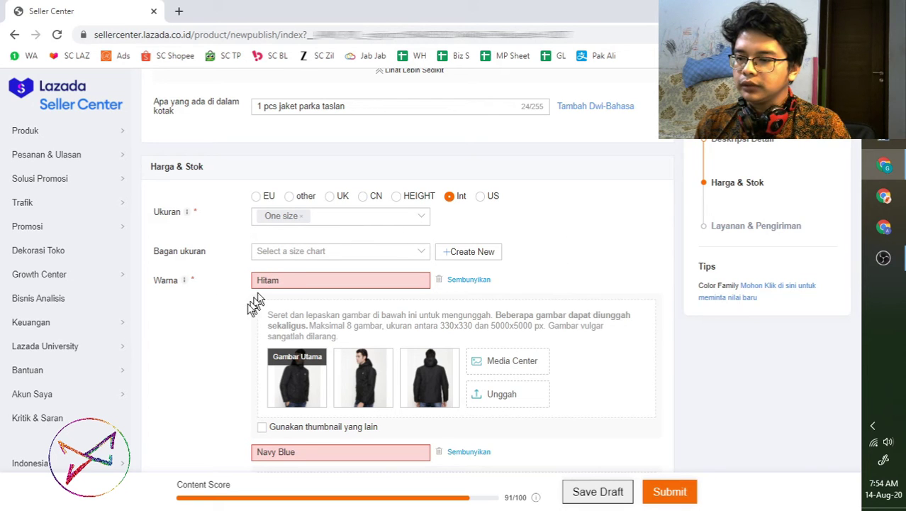
scroll(206, 328, down, 4)
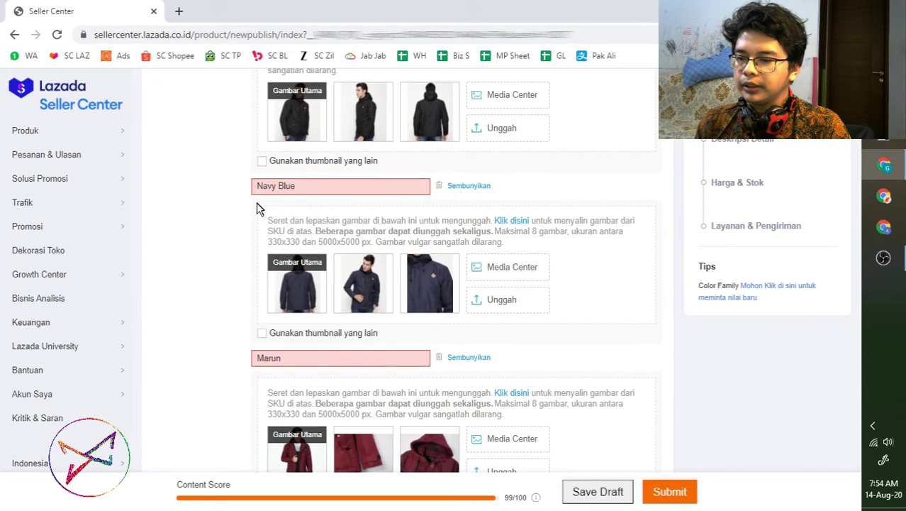
click(312, 185)
click(289, 362)
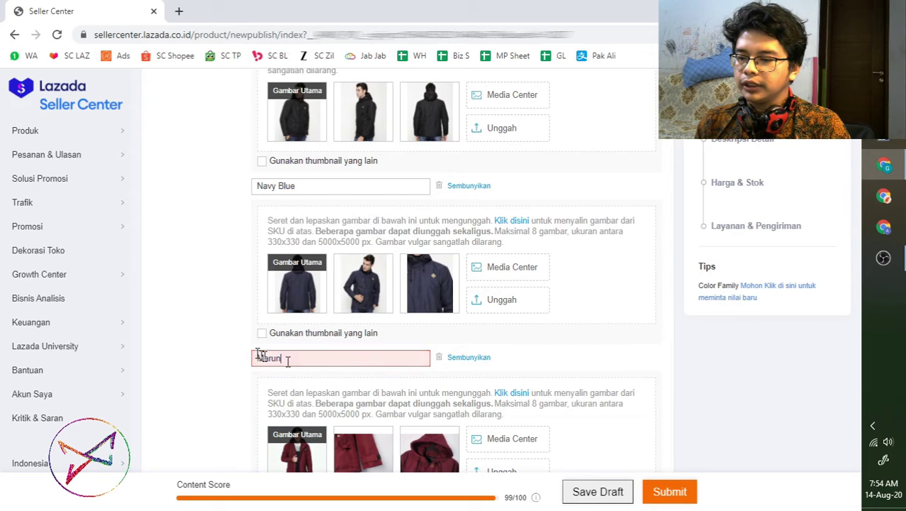
Recheck the colour variant names and inspect the size choices in the variant price and stock table.
scroll(223, 331, up, 2)
click(305, 149)
scroll(206, 330, down, 6)
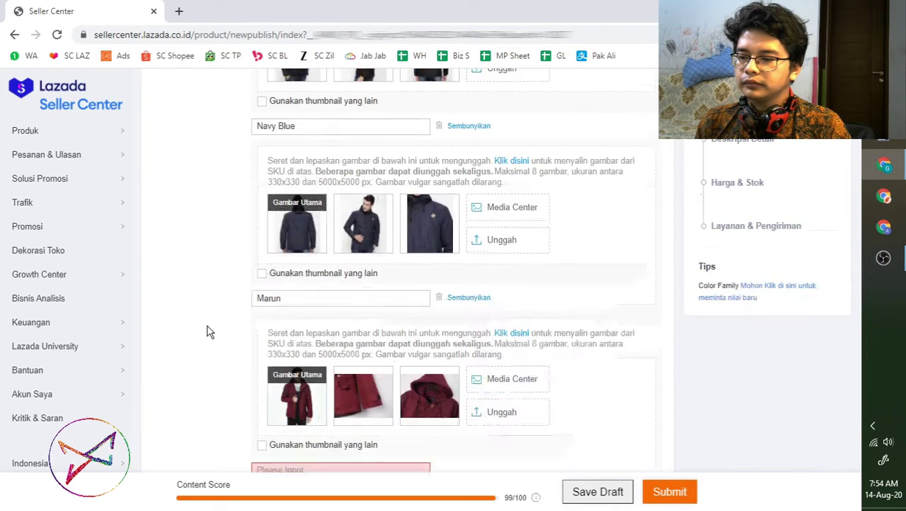
scroll(217, 260, down, 1)
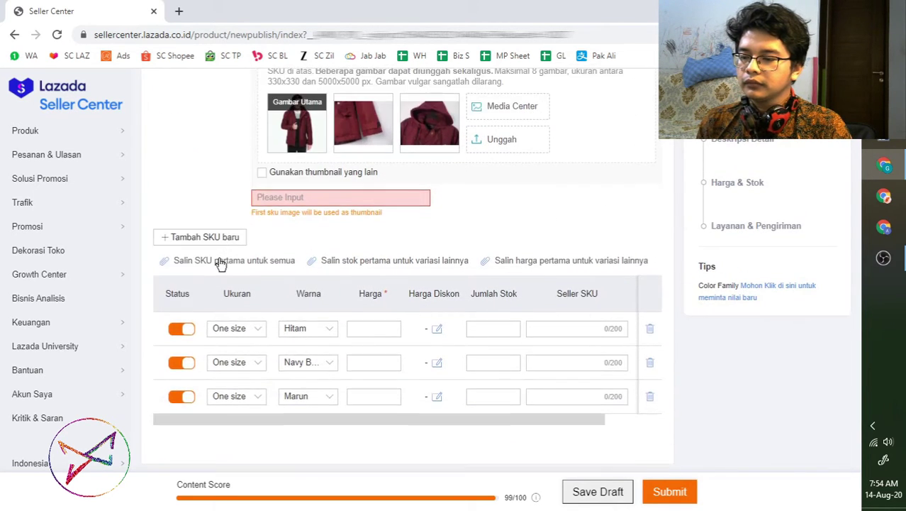
scroll(210, 187, up, 1)
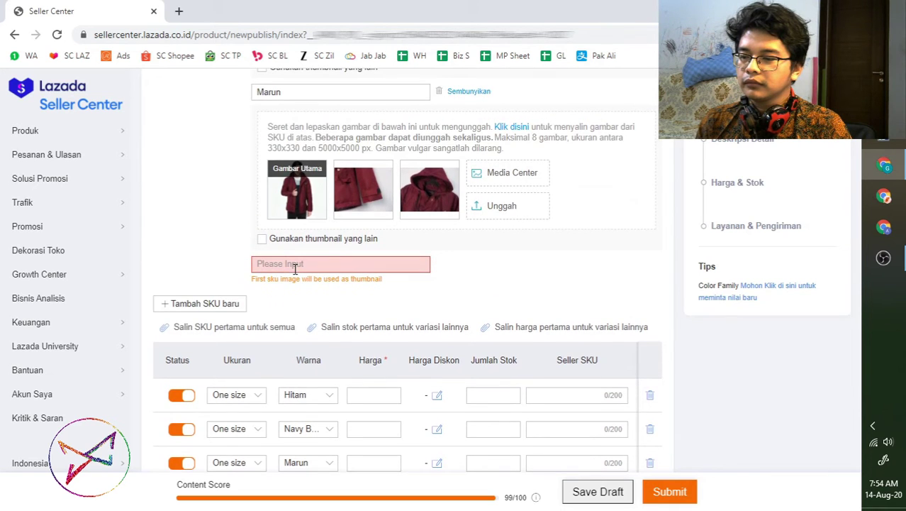
double_click(205, 241)
click(219, 238)
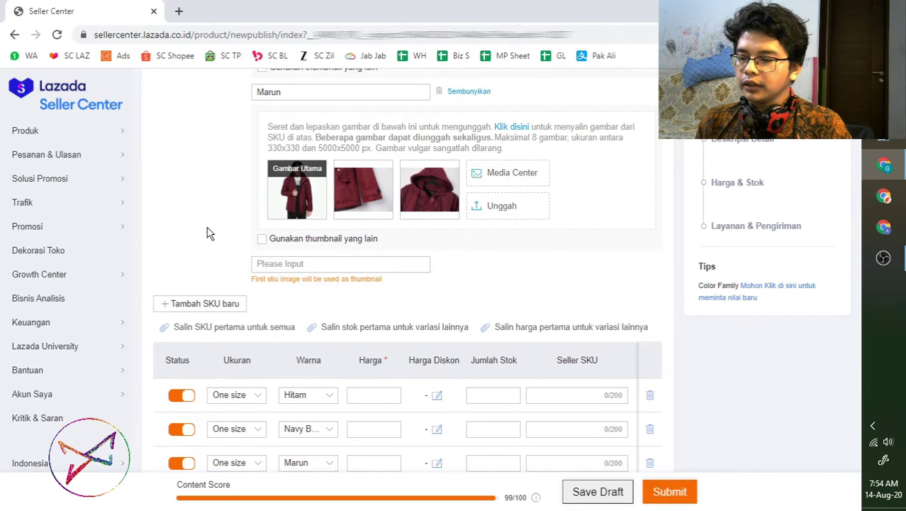
scroll(210, 233, down, 1)
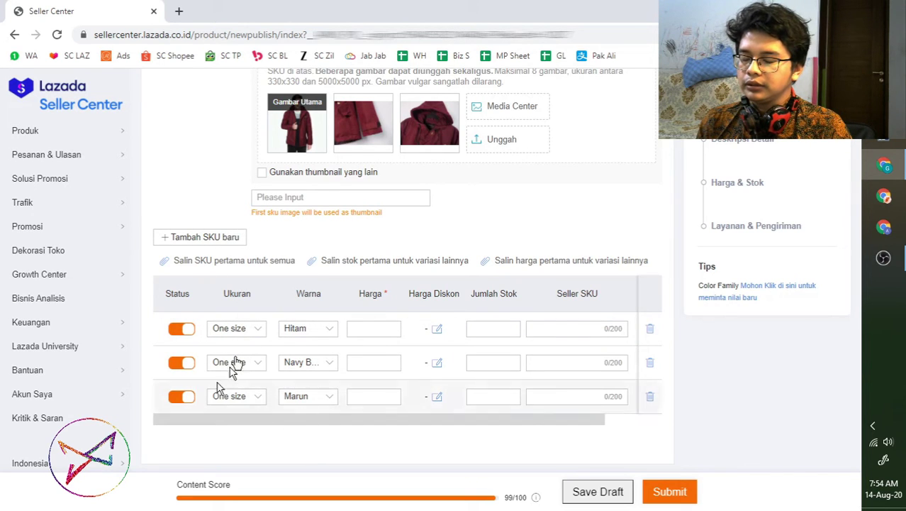
click(254, 330)
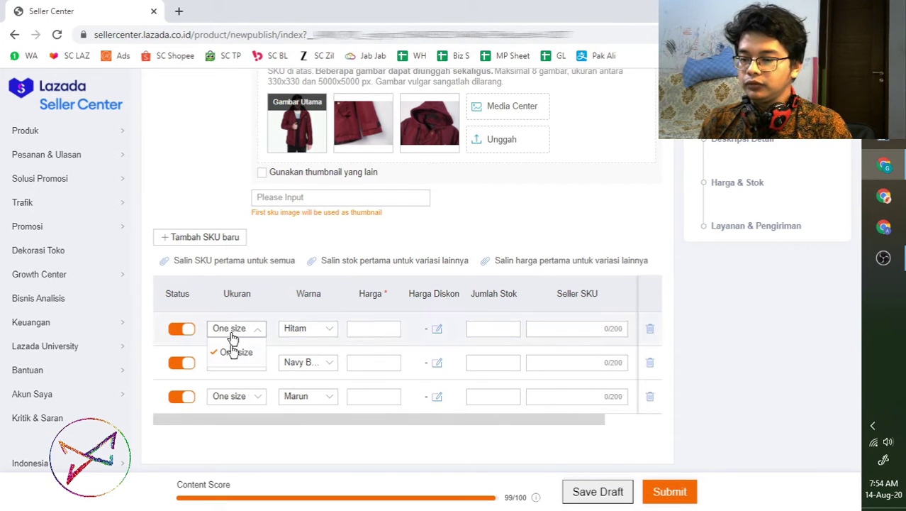
click(254, 359)
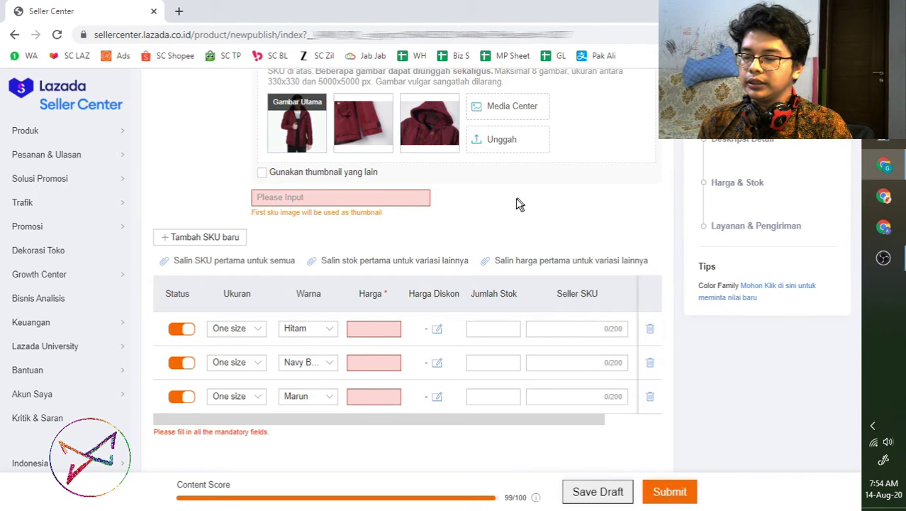
Set the Hitam variant's discount price to 150000 and its promotion start date to 14 August 2020.
scroll(349, 359, down, 1)
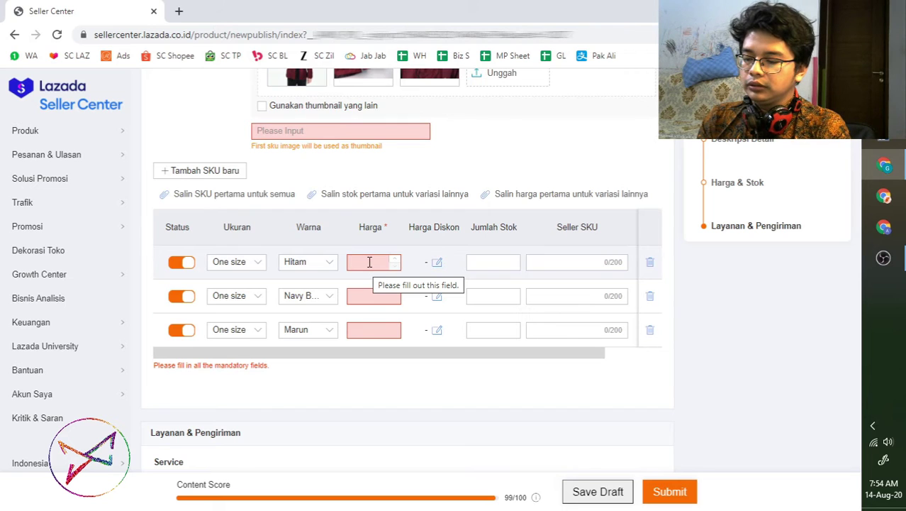
click(438, 264)
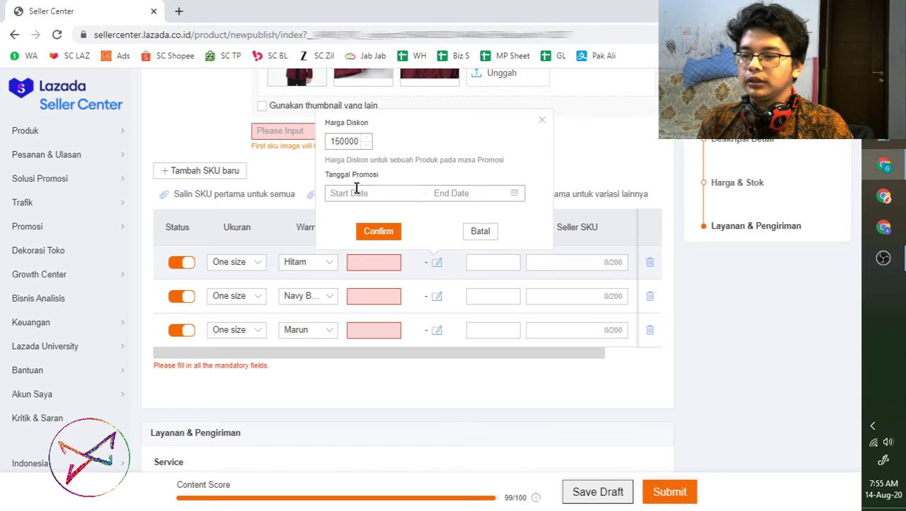
click(378, 230)
click(370, 194)
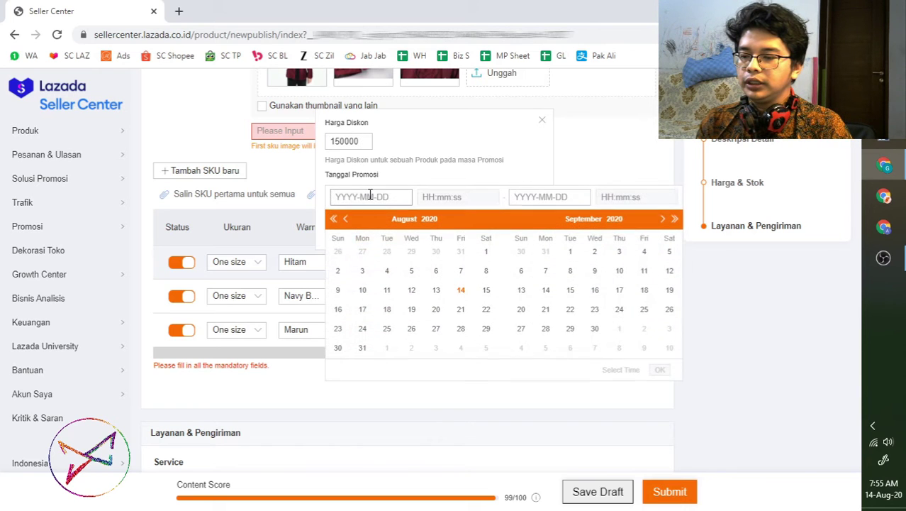
click(461, 292)
Set the Hitam promotion's end date to 31 December 2030 and confirm the discount.
click(675, 220)
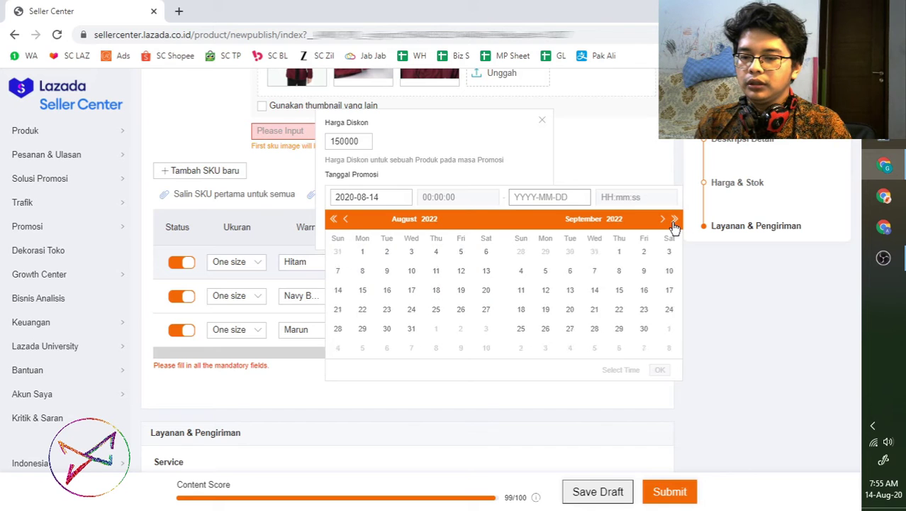
click(674, 219)
click(674, 219)
click(674, 220)
click(675, 219)
click(674, 220)
click(674, 220)
click(675, 220)
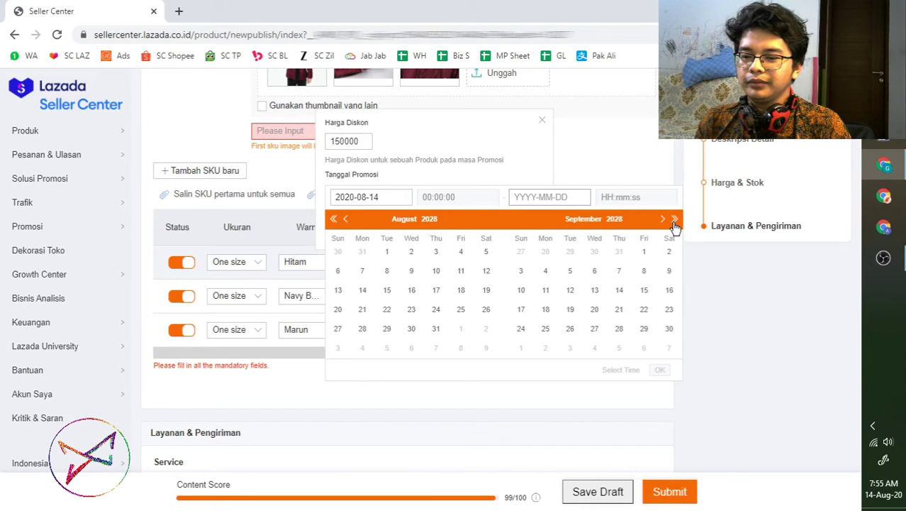
click(675, 220)
click(674, 220)
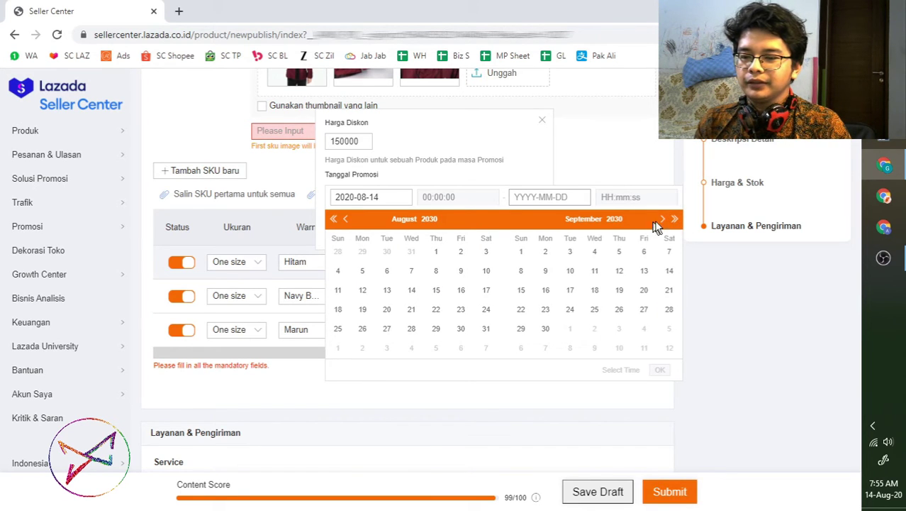
click(662, 219)
click(663, 220)
click(662, 219)
click(569, 328)
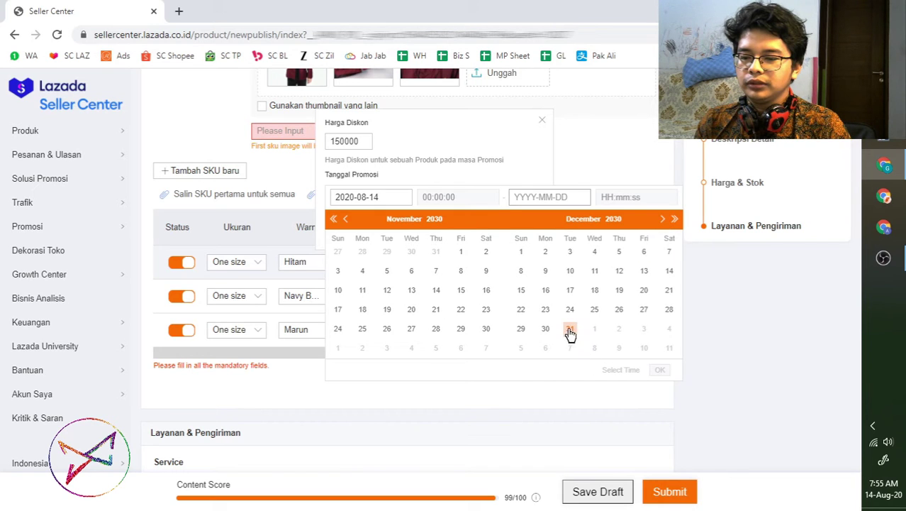
click(659, 369)
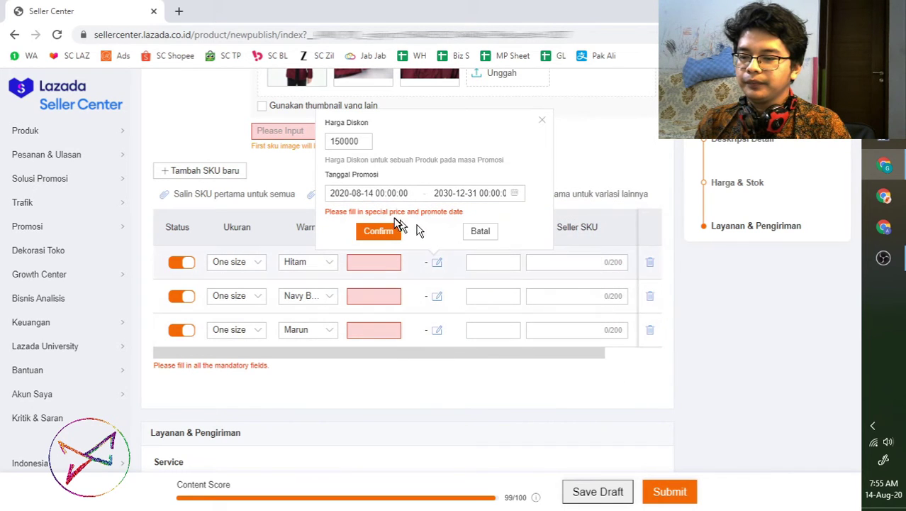
click(378, 232)
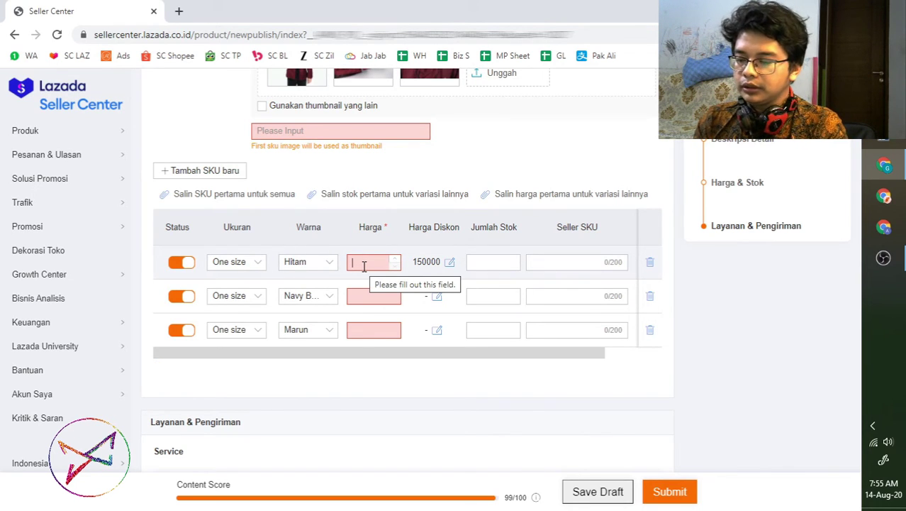
Set the regular price of the Hitam, Navy Blue and Marun variants to 190000 each.
click(364, 266)
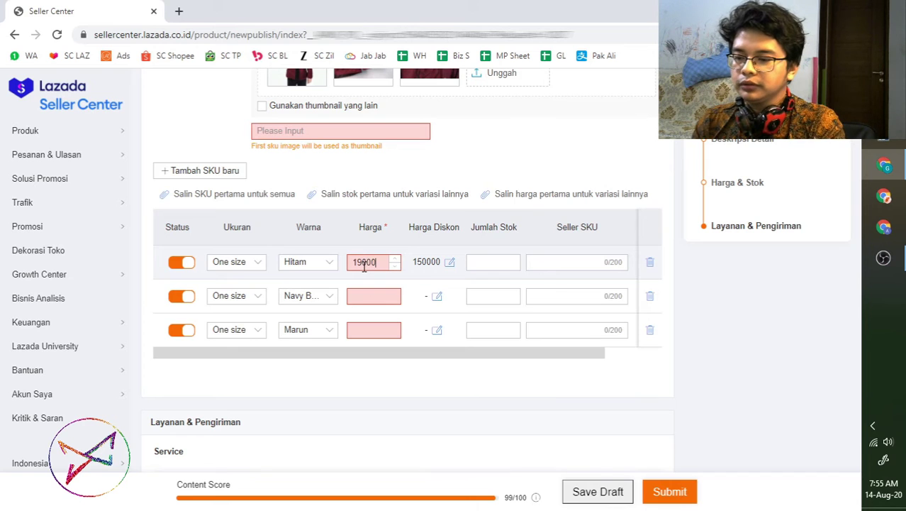
click(532, 148)
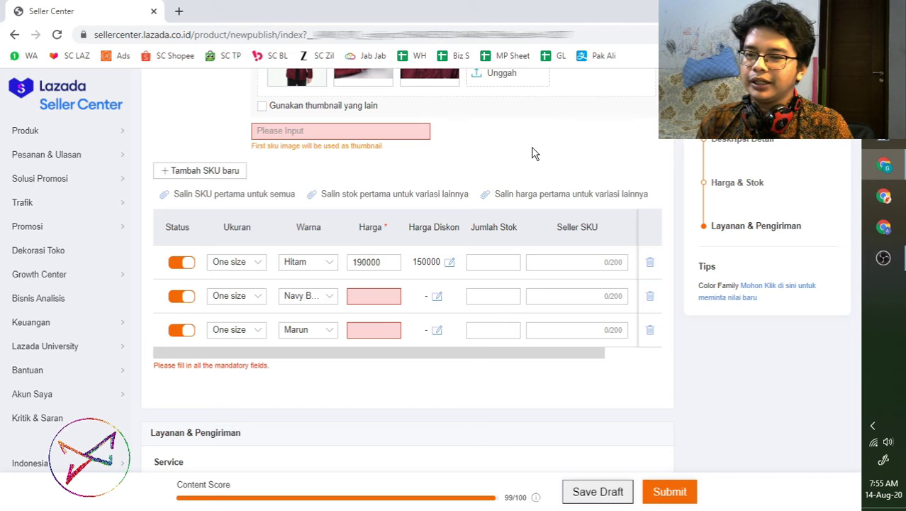
click(366, 298)
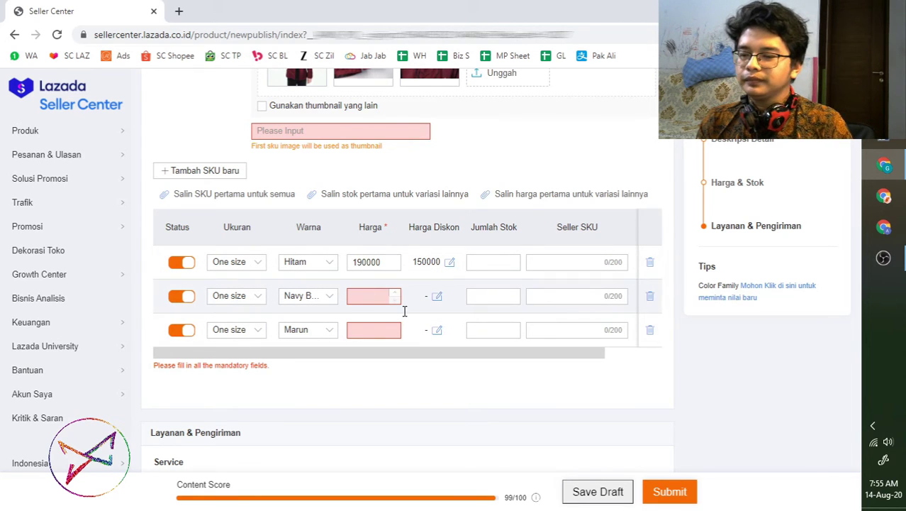
click(349, 303)
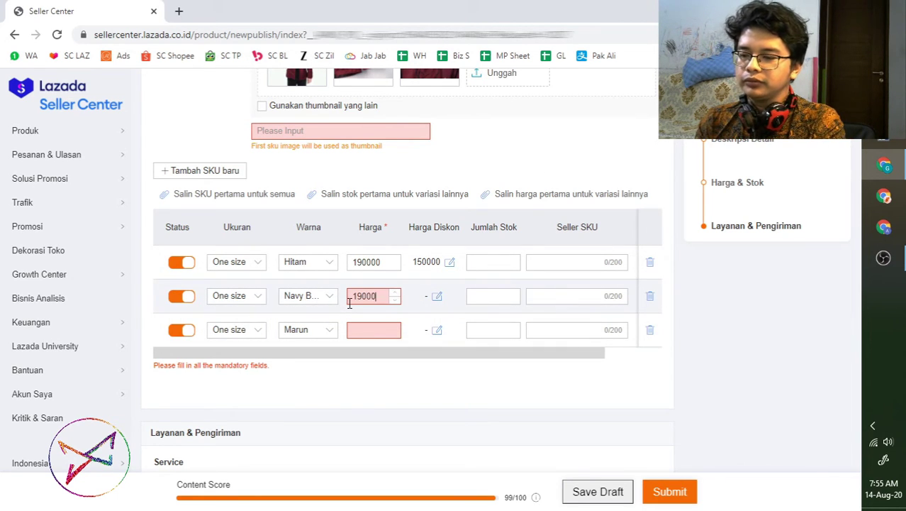
text(190000)
click(381, 330)
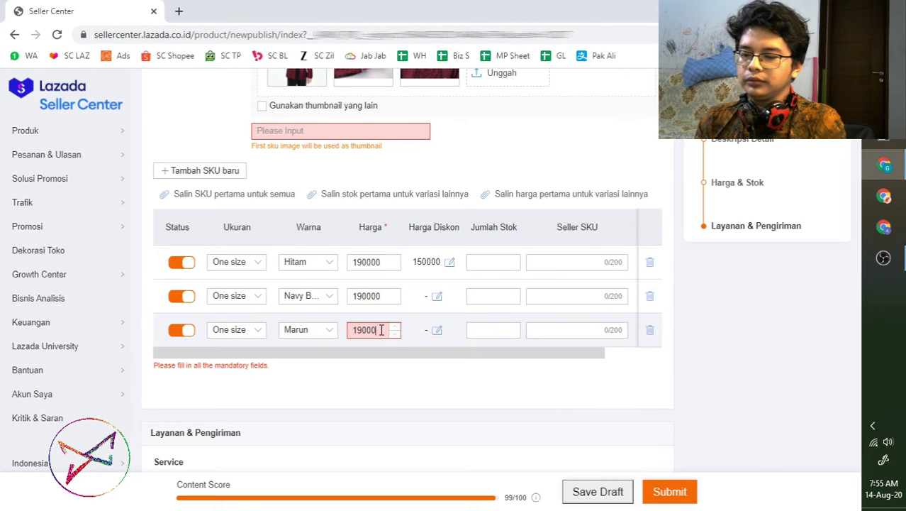
Set the Navy Blue variant's discount price to 150000 with the promotion starting on 14 August 2020.
click(437, 297)
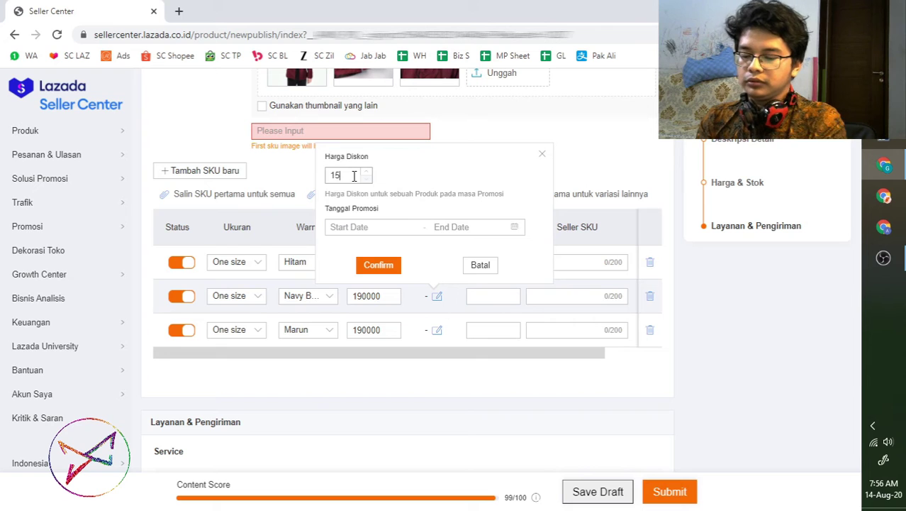
click(341, 227)
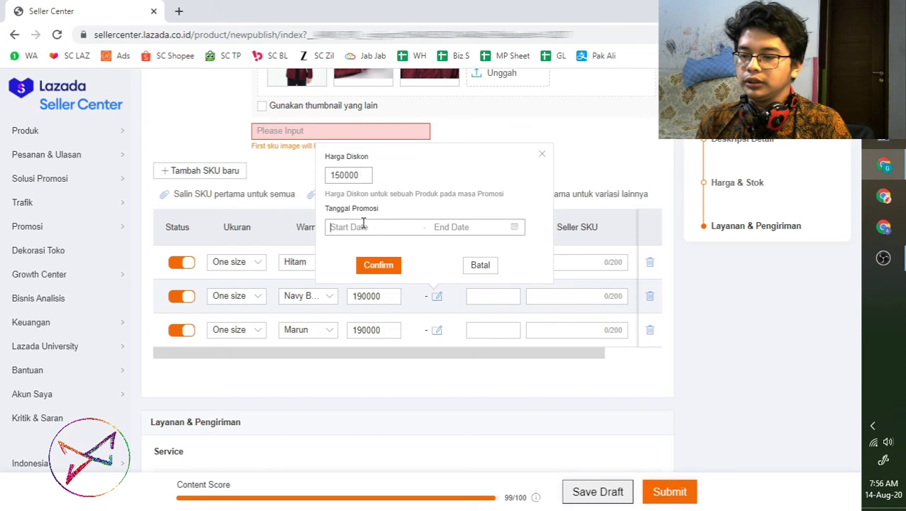
click(461, 324)
Set the Navy Blue promotion's end date to 31 December 2030 and confirm the discount.
click(675, 253)
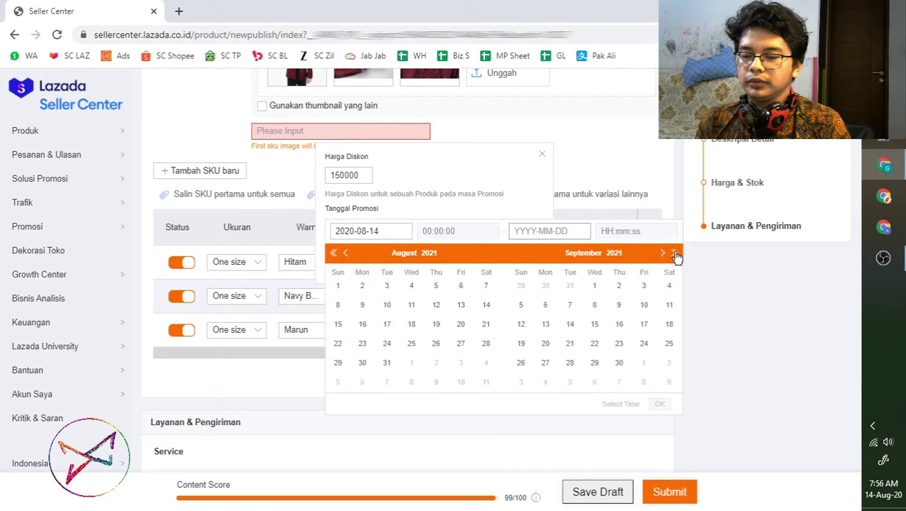
click(674, 253)
click(674, 252)
click(674, 252)
click(674, 252)
click(675, 252)
click(674, 252)
click(674, 252)
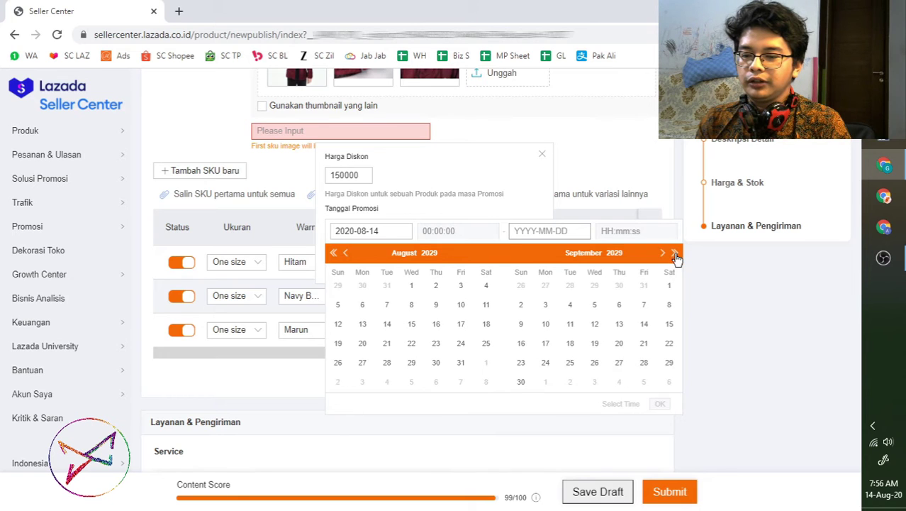
click(675, 252)
click(675, 252)
click(662, 252)
click(662, 252)
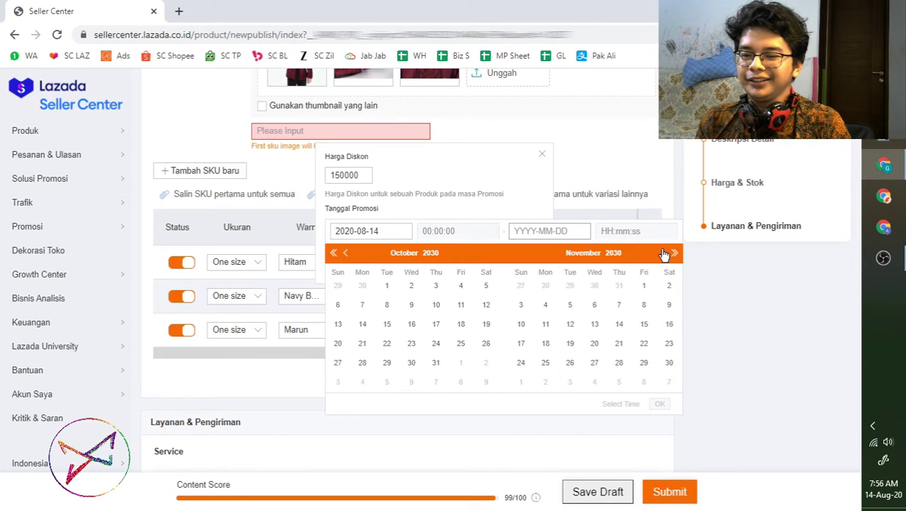
click(662, 252)
click(568, 363)
click(660, 403)
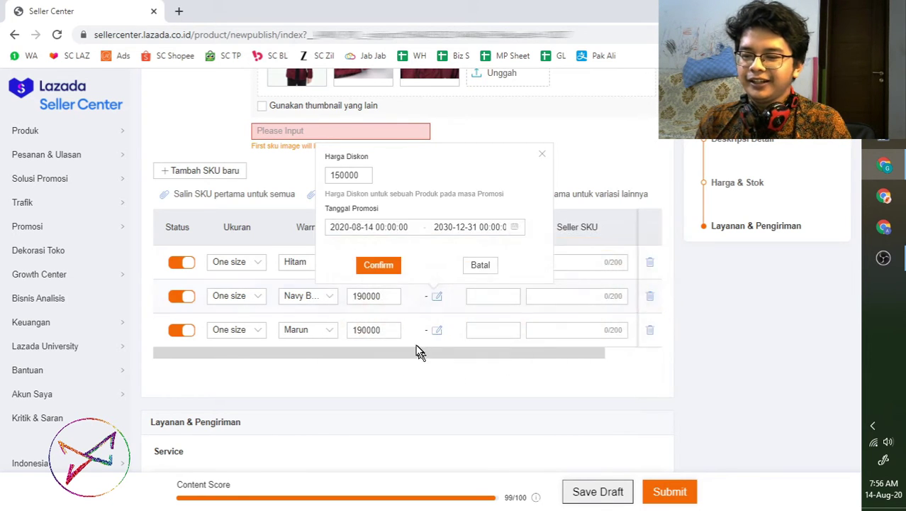
click(381, 276)
Set the Marun variant's discount price to 150000 with the promotion starting on 14 August 2020.
click(437, 330)
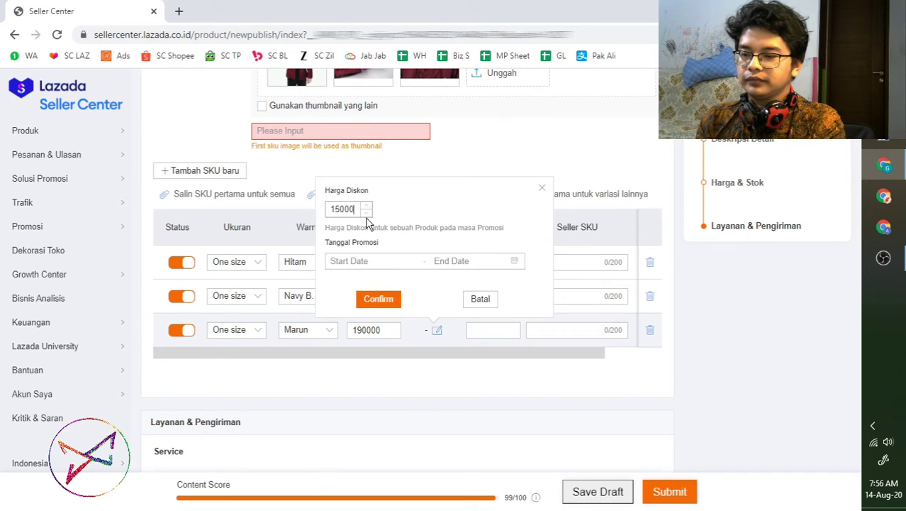
click(364, 261)
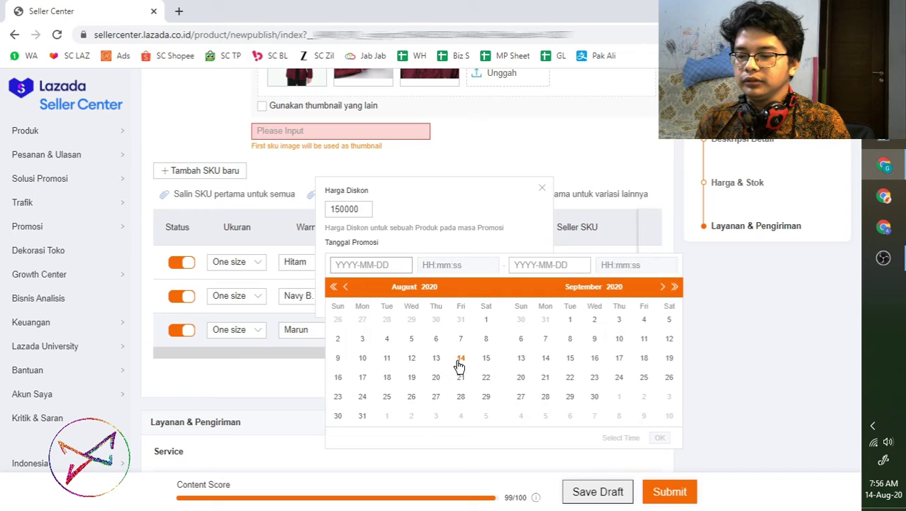
click(461, 358)
Try to set the Marun promotion's end date to 31 December 2030.
click(674, 287)
click(675, 287)
click(674, 287)
click(674, 287)
click(674, 286)
click(675, 286)
click(675, 287)
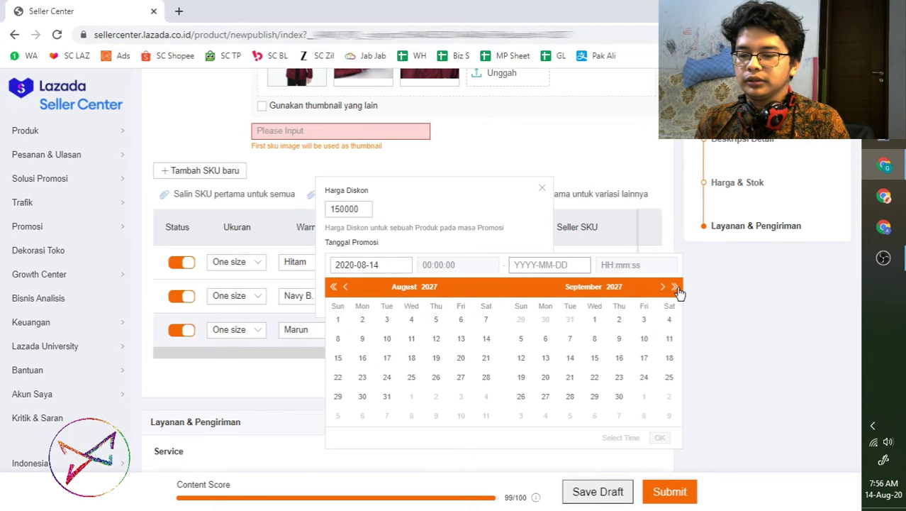
click(674, 287)
click(675, 286)
click(674, 286)
click(675, 286)
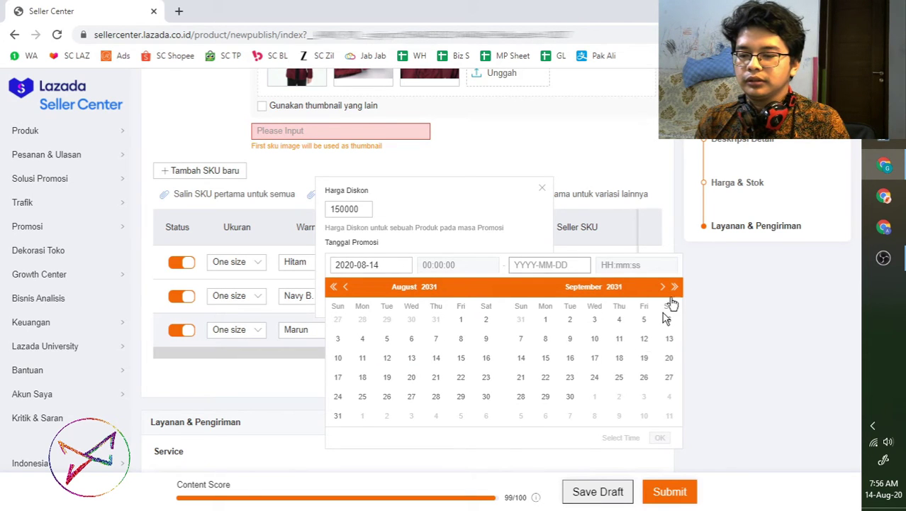
click(335, 287)
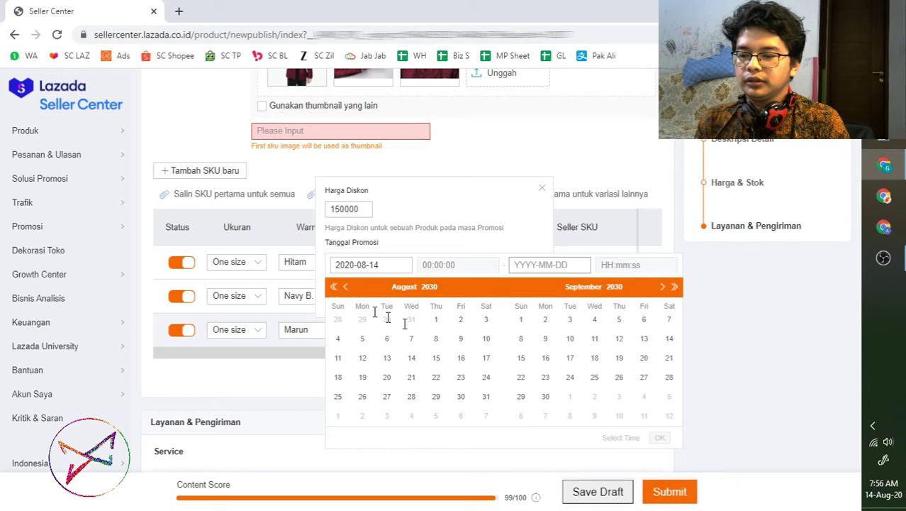
double_click(663, 286)
click(663, 287)
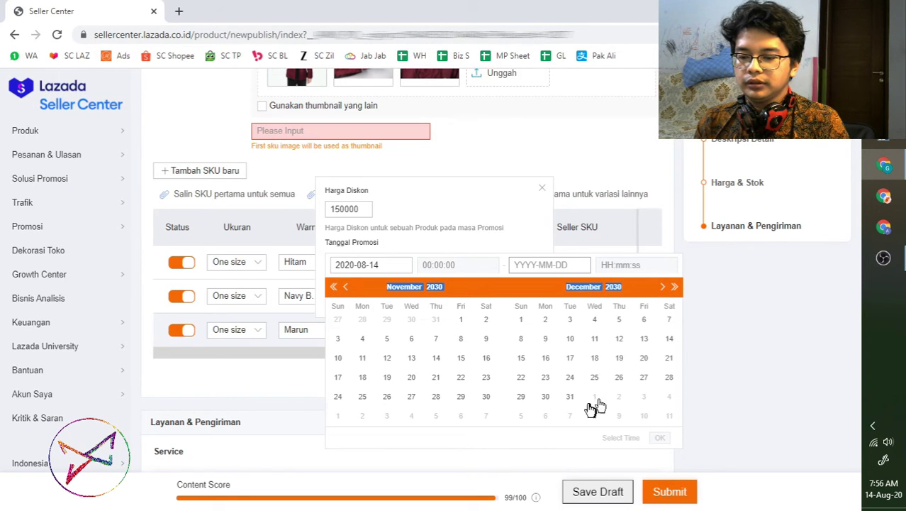
click(570, 397)
click(570, 397)
click(595, 401)
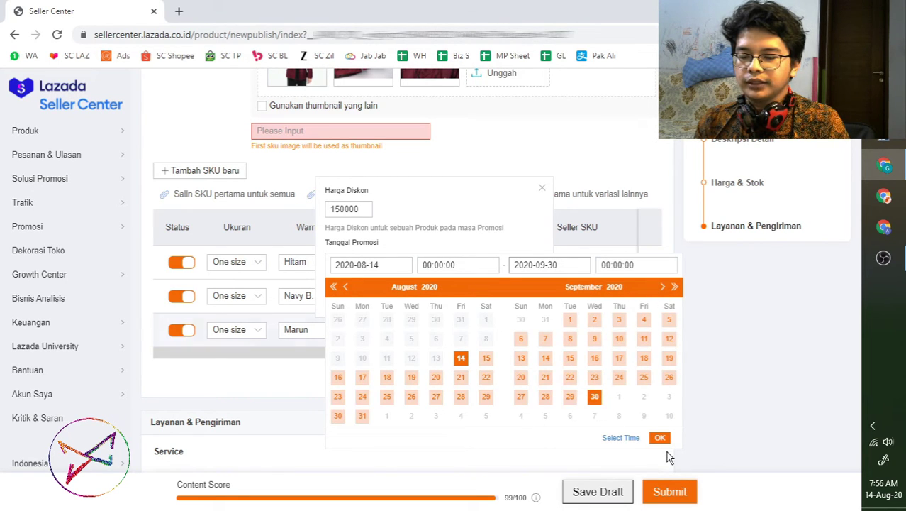
Set the Marun promotion's end date to 31 December 2030 and confirm the discount.
double_click(675, 286)
double_click(675, 286)
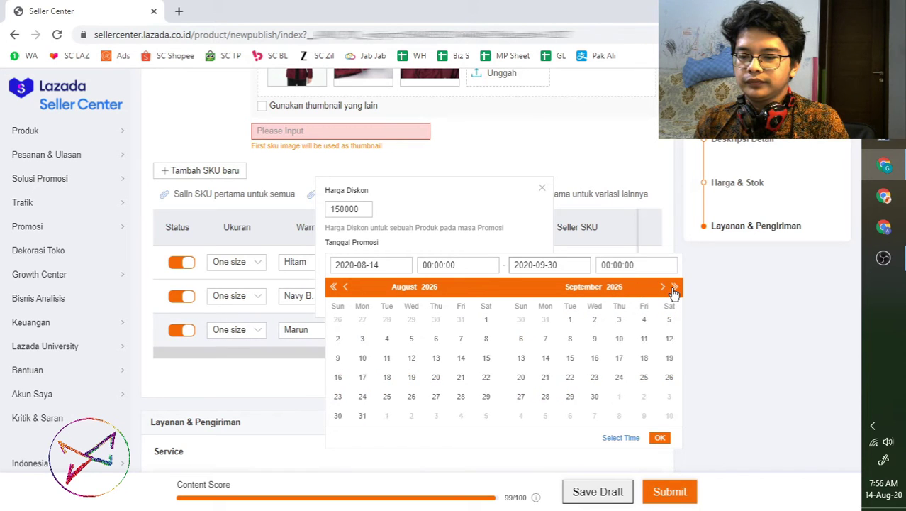
double_click(674, 287)
double_click(674, 286)
click(675, 287)
click(674, 286)
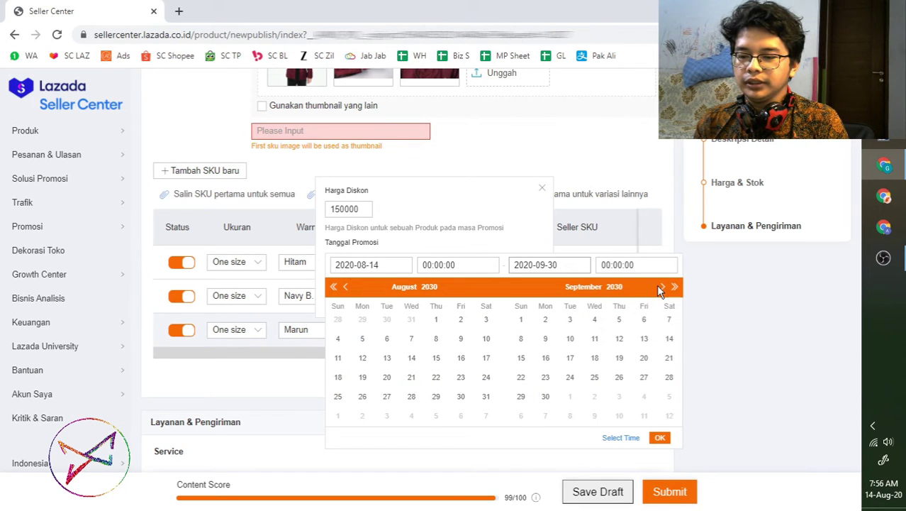
double_click(663, 287)
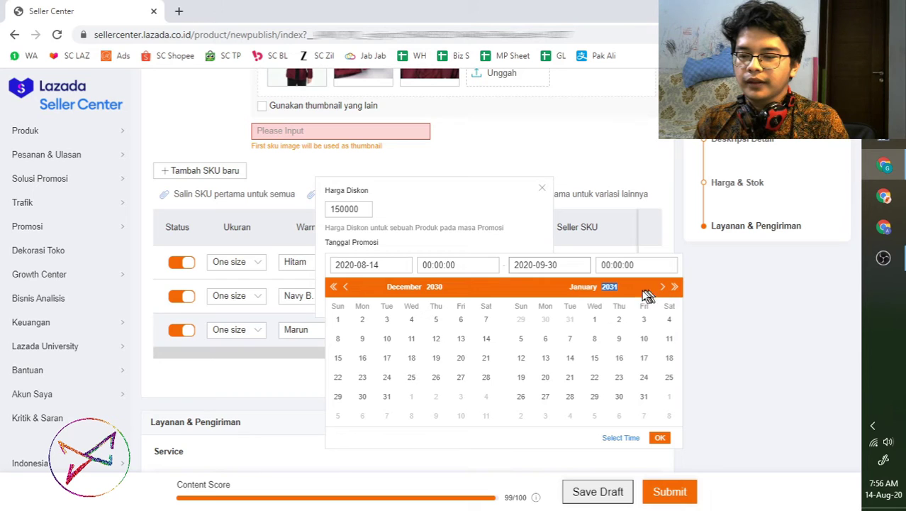
click(387, 396)
click(672, 437)
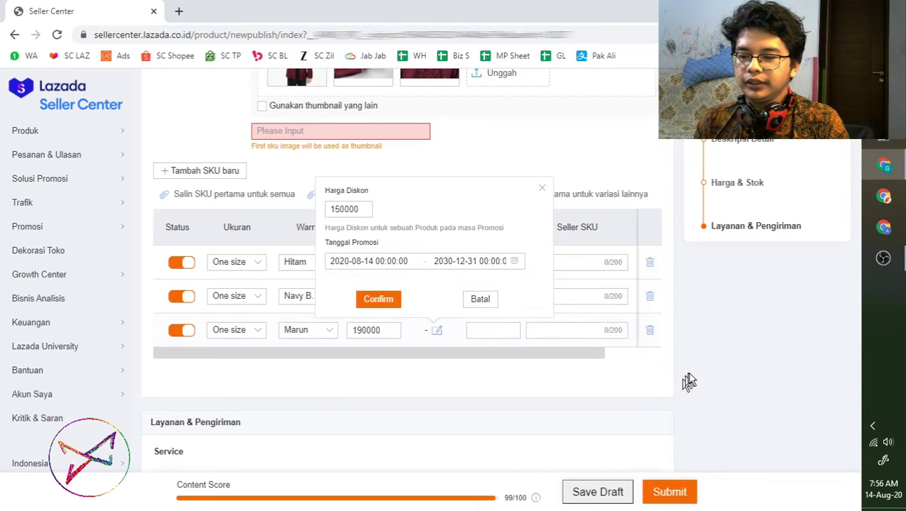
click(376, 300)
Set the stock quantity of the Hitam, Navy Blue and Marun variants to 100 each.
click(493, 261)
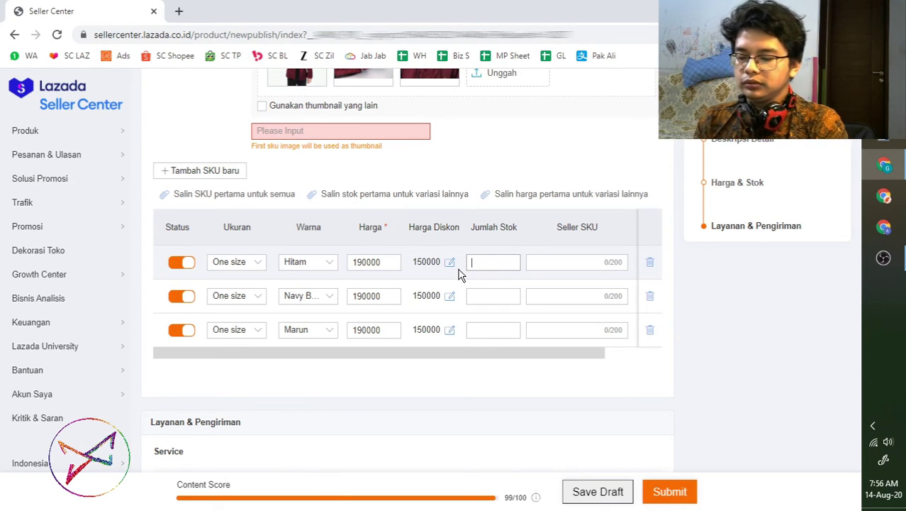
text(100)
click(496, 296)
text(100)
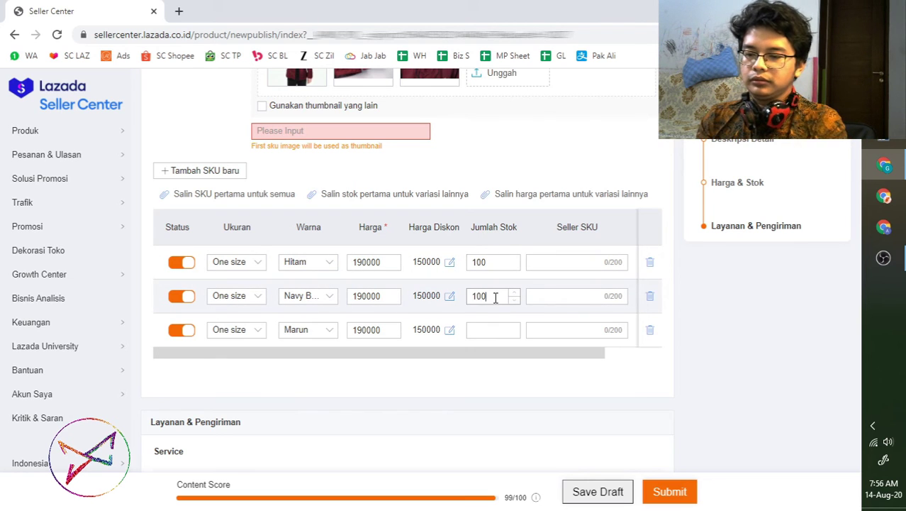
click(473, 329)
text(100)
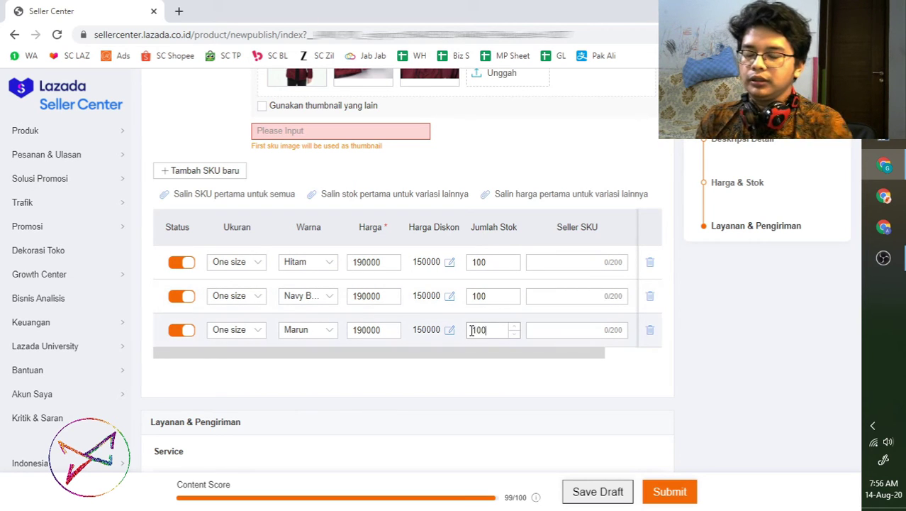
Enter JKTPRK-ALL-HTM as the Seller SKU of the Hitam variant.
drag(583, 353, 629, 368)
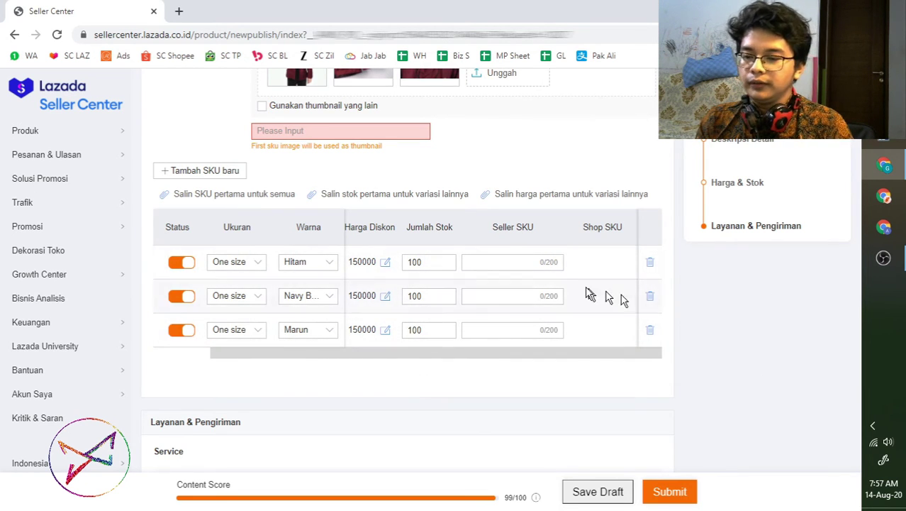
click(488, 262)
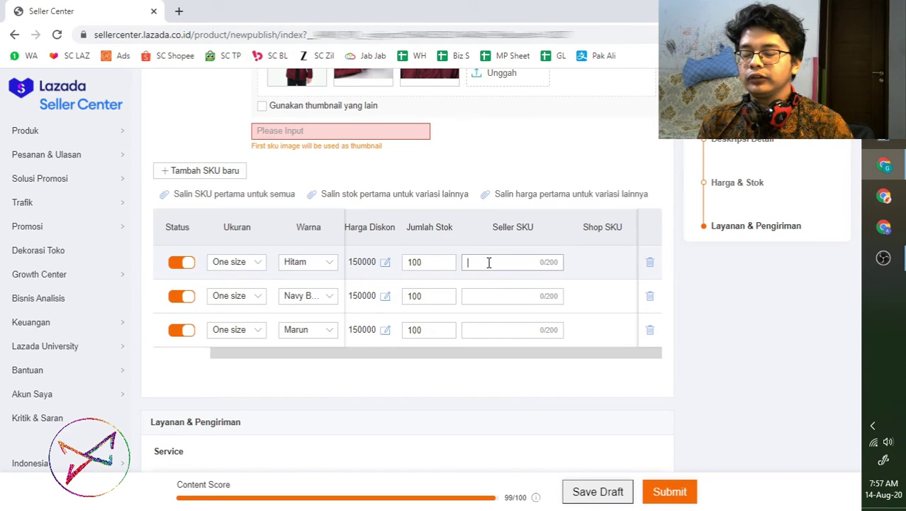
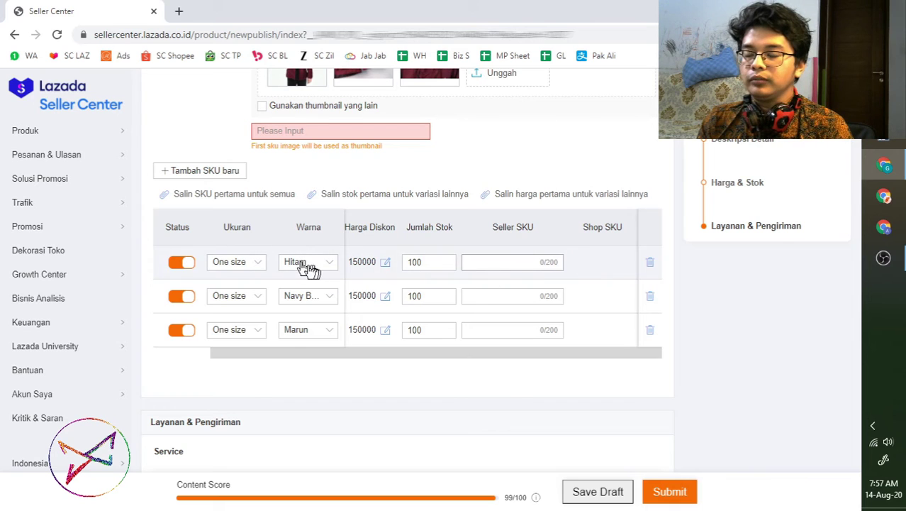
click(522, 261)
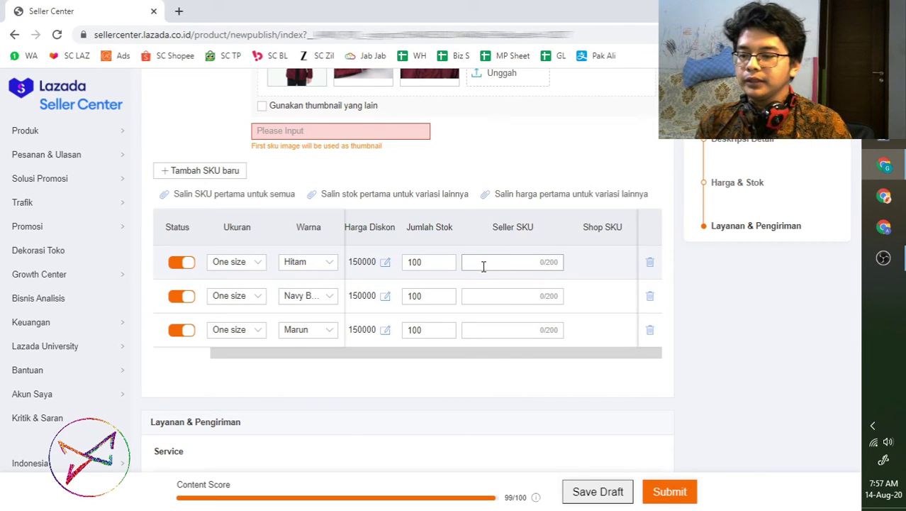
text(JKT)
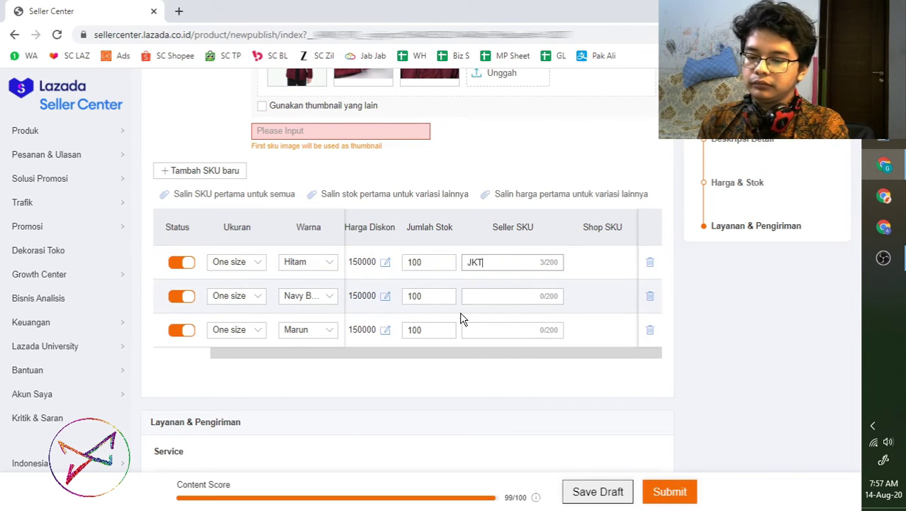
text(PRK)
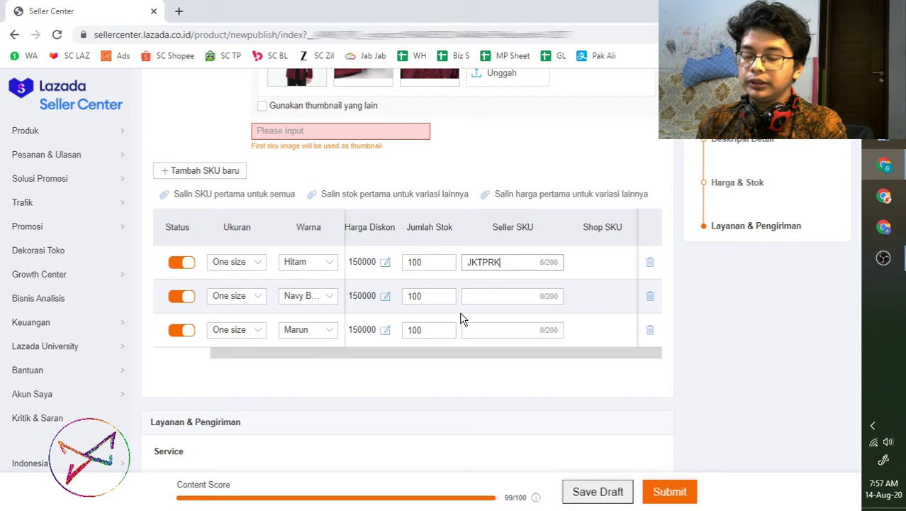
text(-)
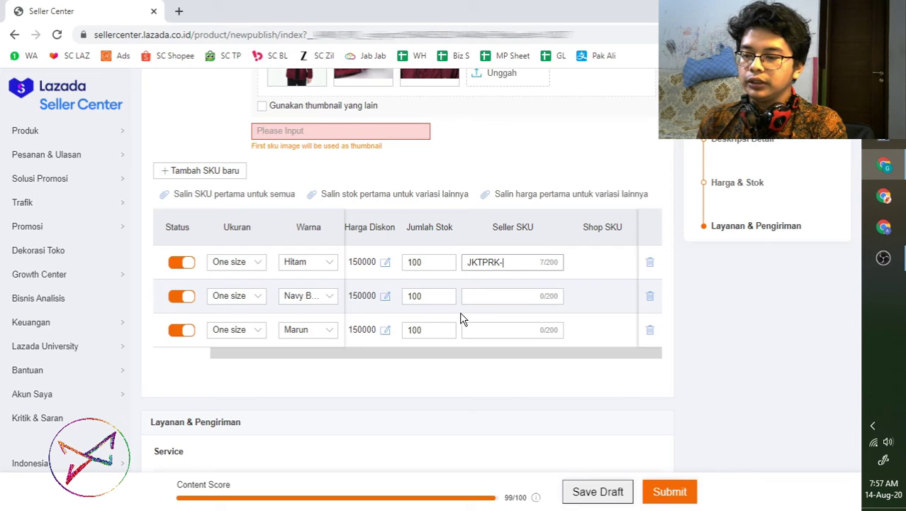
text(ALL)
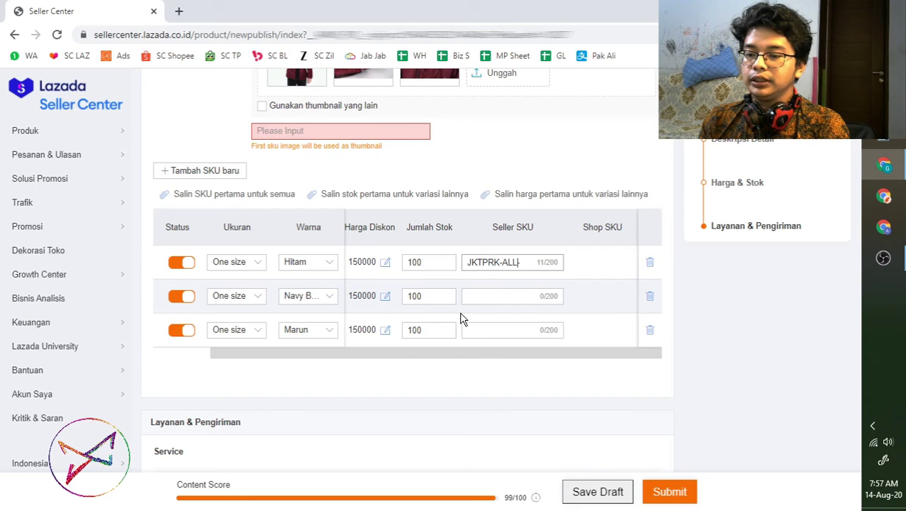
text(-)
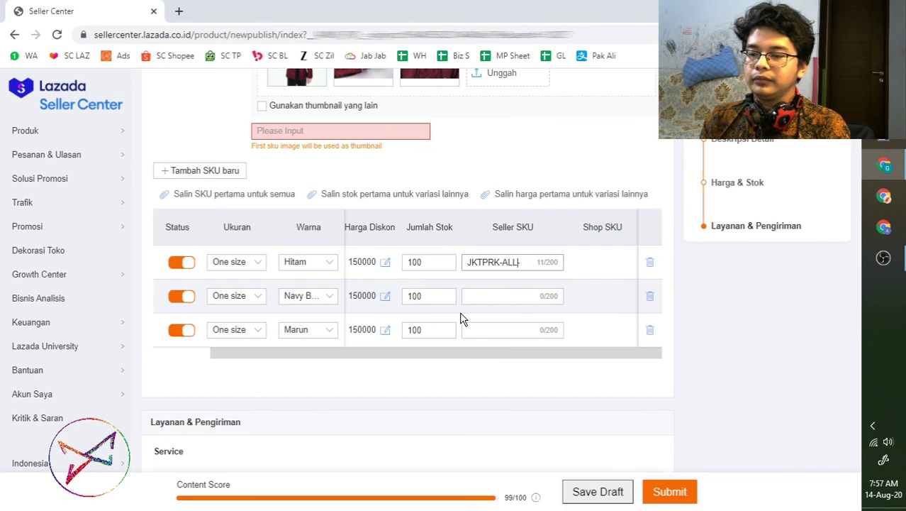
key(shift+Left)
key(shift+Left)
key(shift+Left)
key(shift+Left)
key(Right)
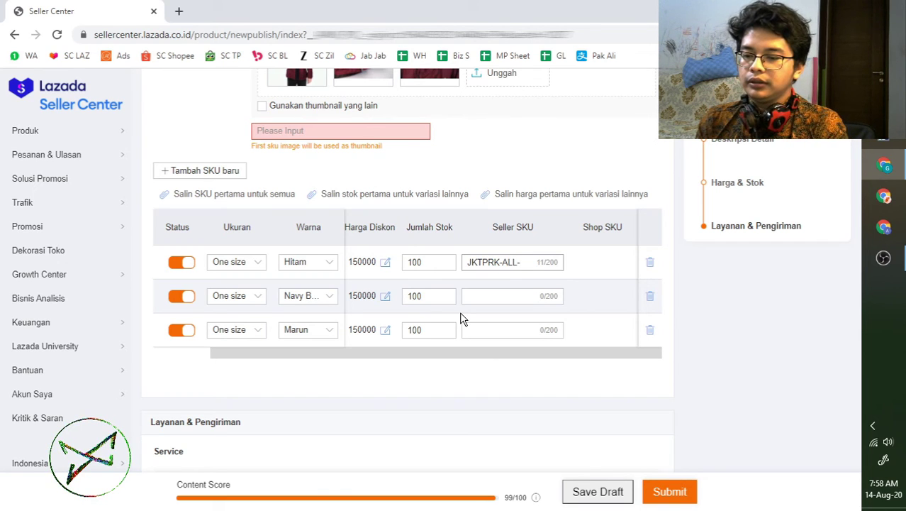
text(HTM)
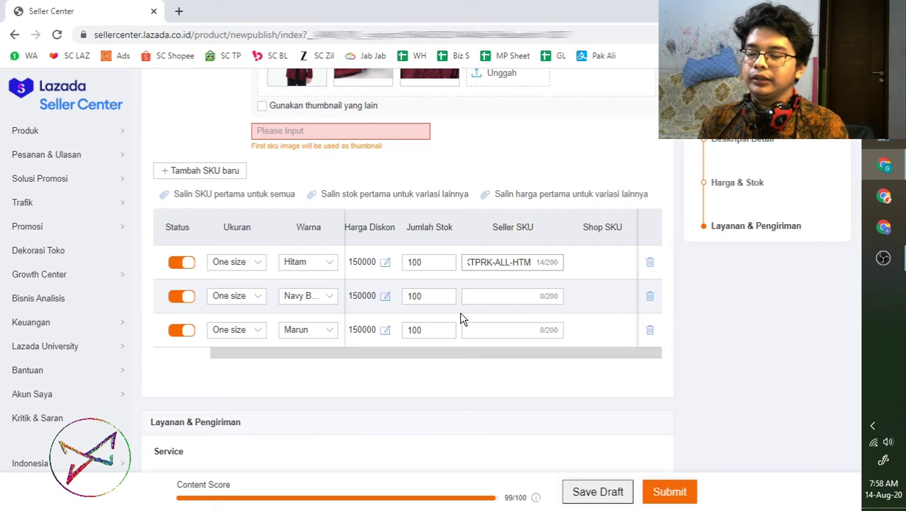
Copy the Hitam variant's Seller SKU into the Navy Blue and Marun variants.
key(ctrl+a)
key(ctrl+c)
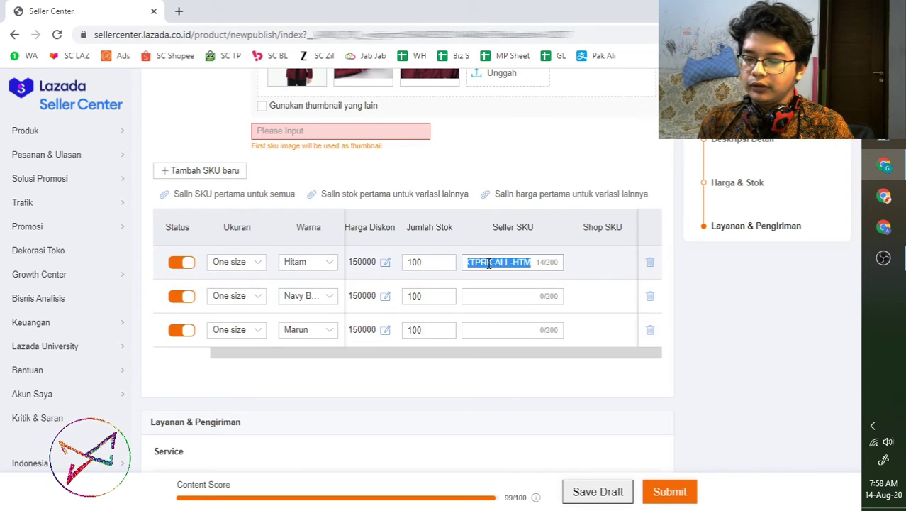
click(491, 298)
key(ctrl+v)
click(500, 328)
key(ctrl+v)
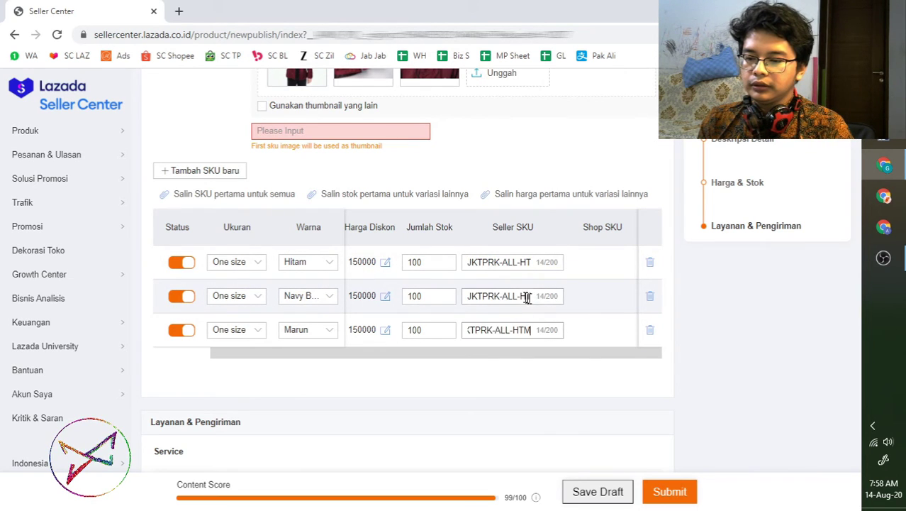
Change the Navy Blue variant's Seller SKU to JKTPRK-ALL-NVY and the Marun variant's to JKTPRK-ALL-MRN.
double_click(527, 296)
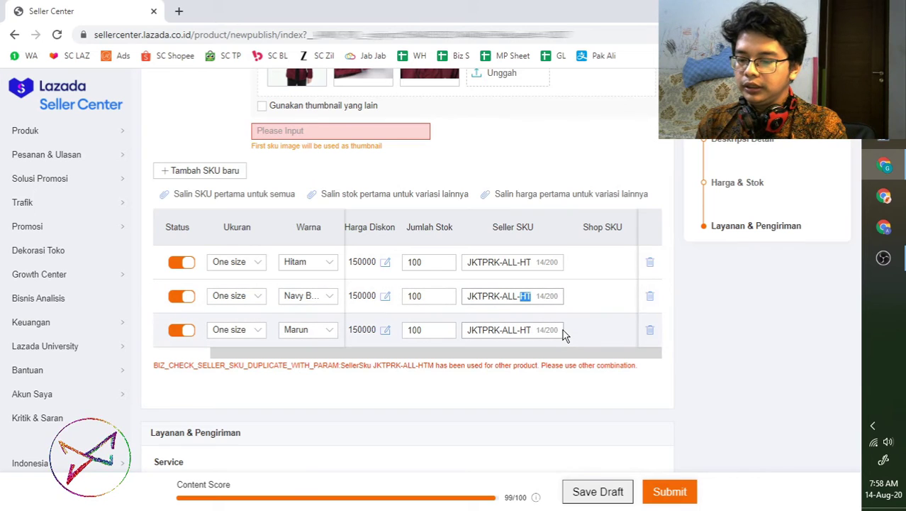
key(BackSpace)
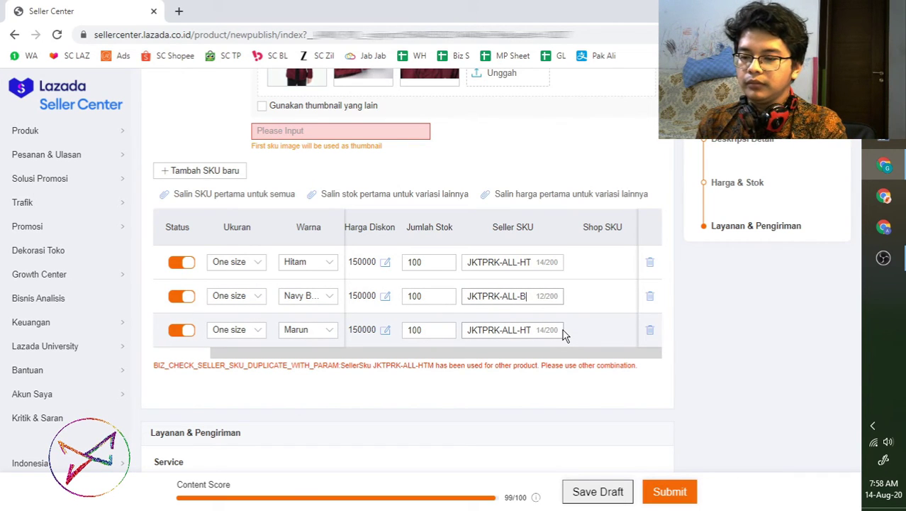
text(NVY)
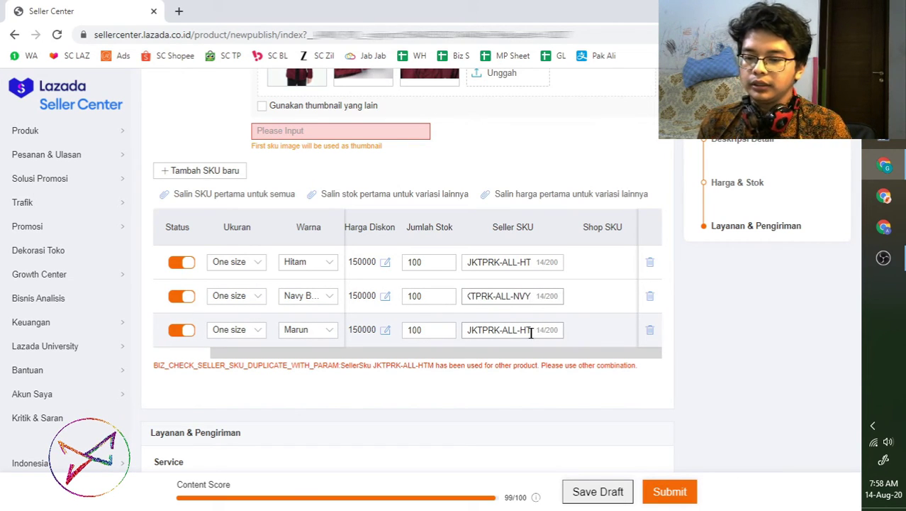
double_click(530, 331)
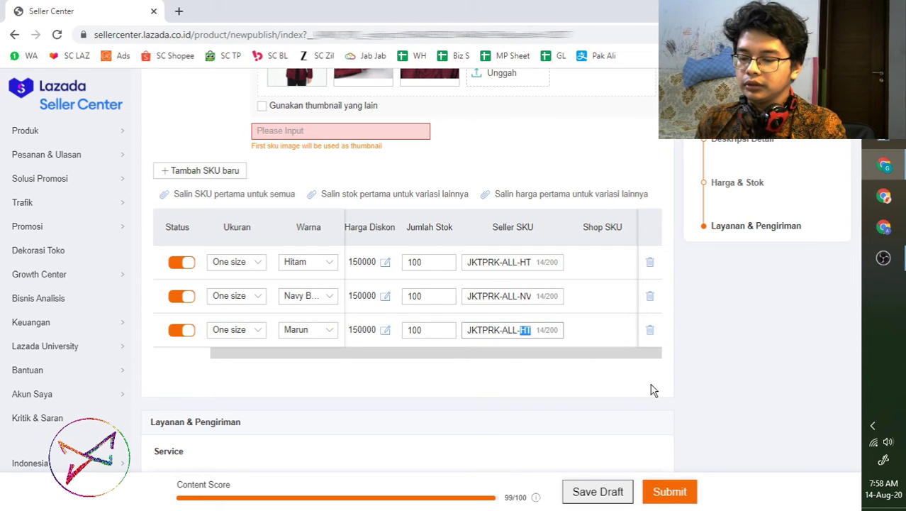
text(MRN)
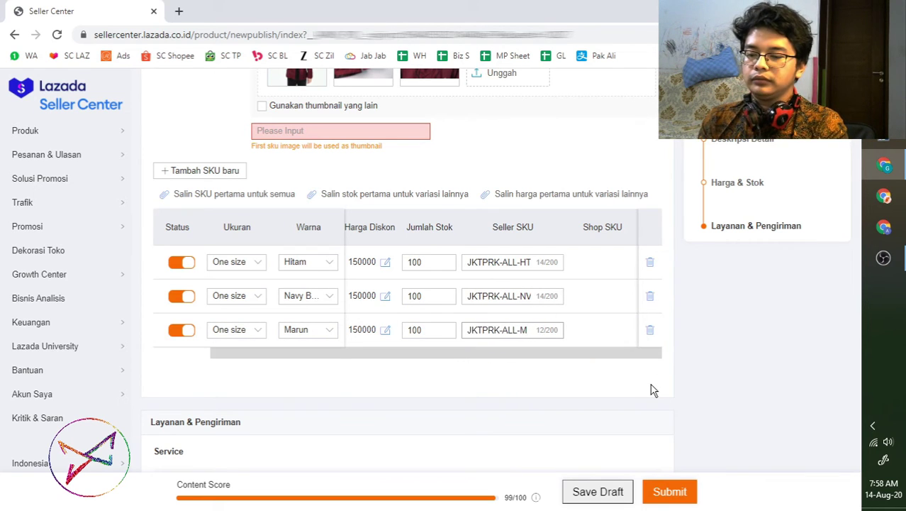
click(477, 235)
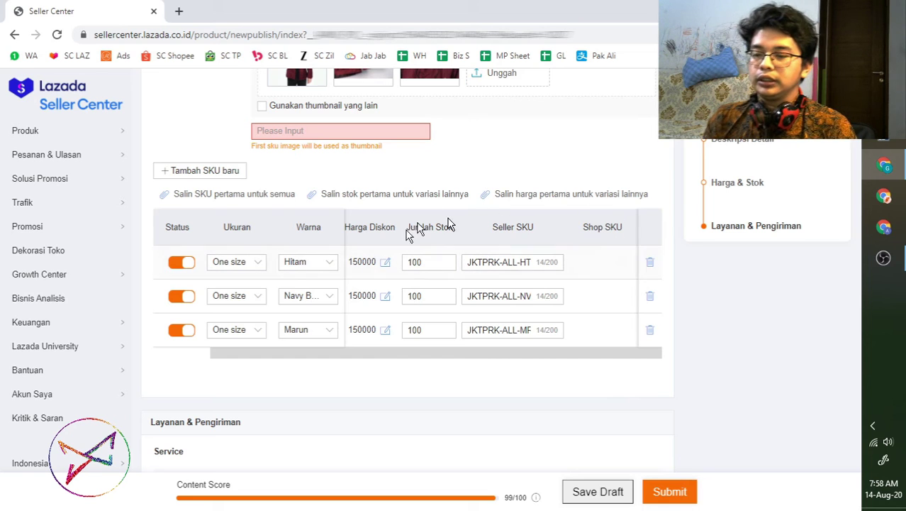
scroll(371, 323, down, 2)
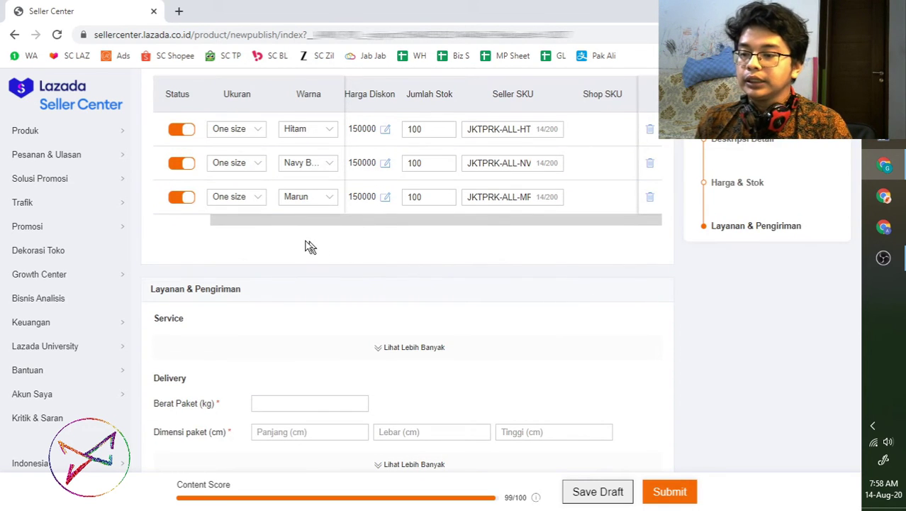
drag(310, 226, 504, 325)
scroll(503, 326, down, 2)
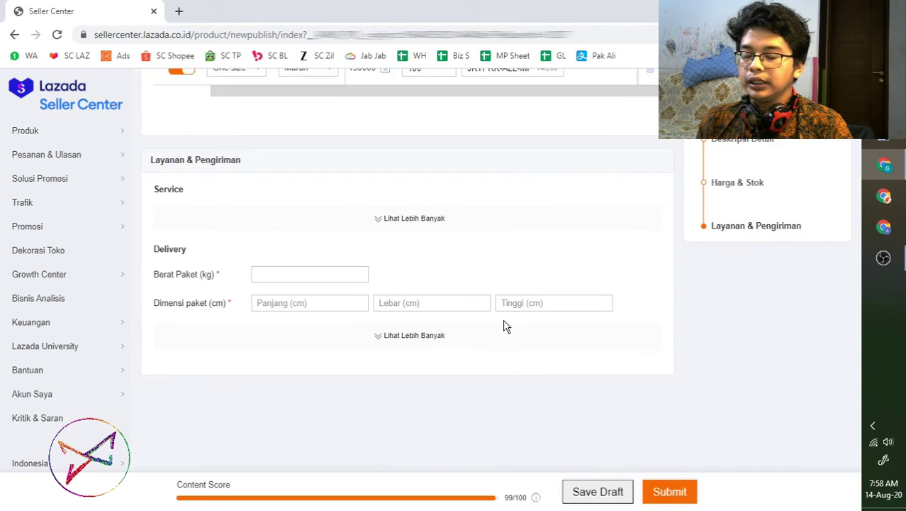
scroll(643, 355, up, 2)
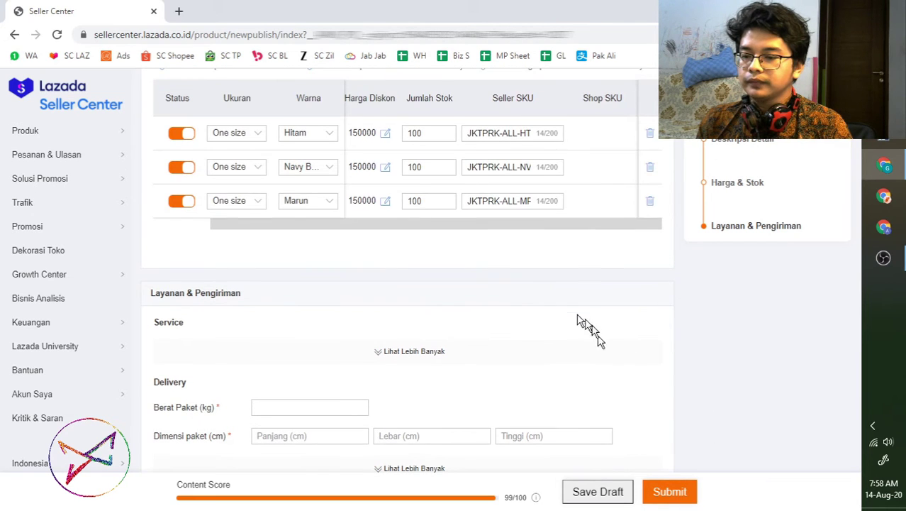
scroll(429, 315, down, 1)
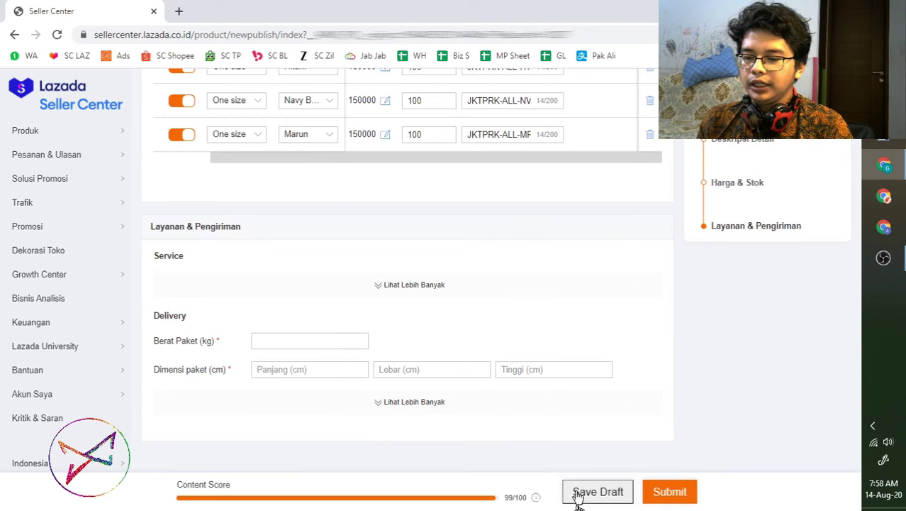
Expand the warranty fields under Service, then set the warranty type to Garansi Seller and the warranty period to 1 bulan.
mouse_move(537, 498)
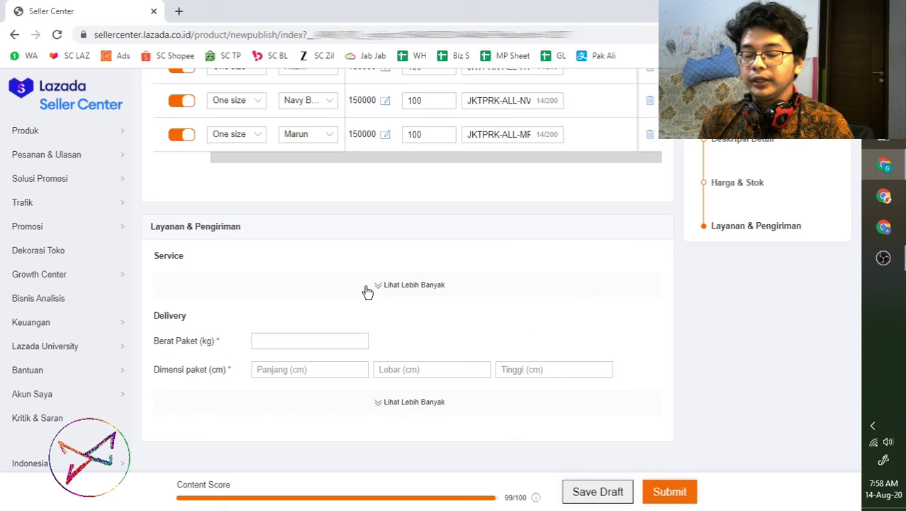
scroll(255, 292, down, 1)
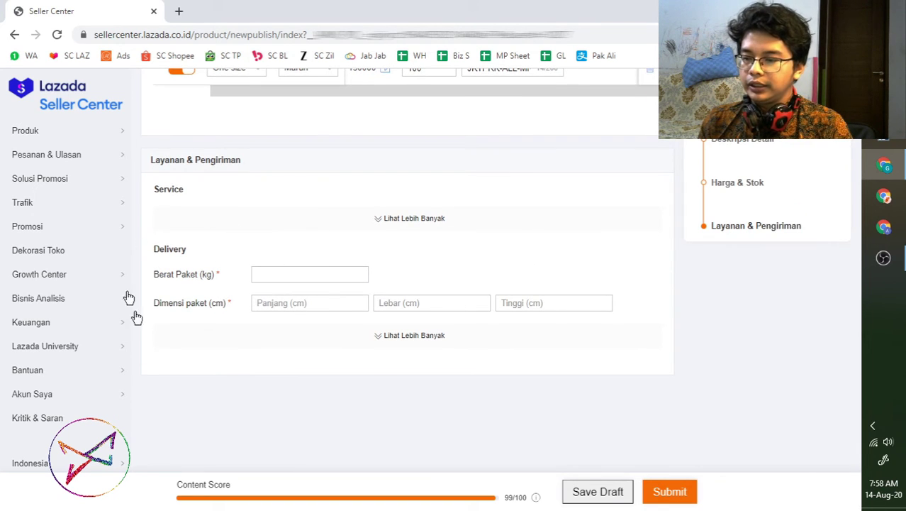
click(333, 226)
click(329, 224)
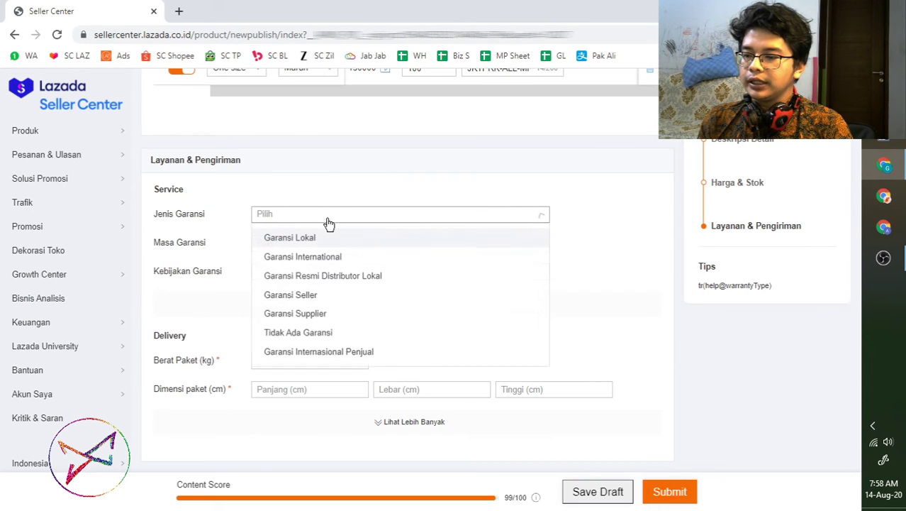
click(307, 296)
click(291, 244)
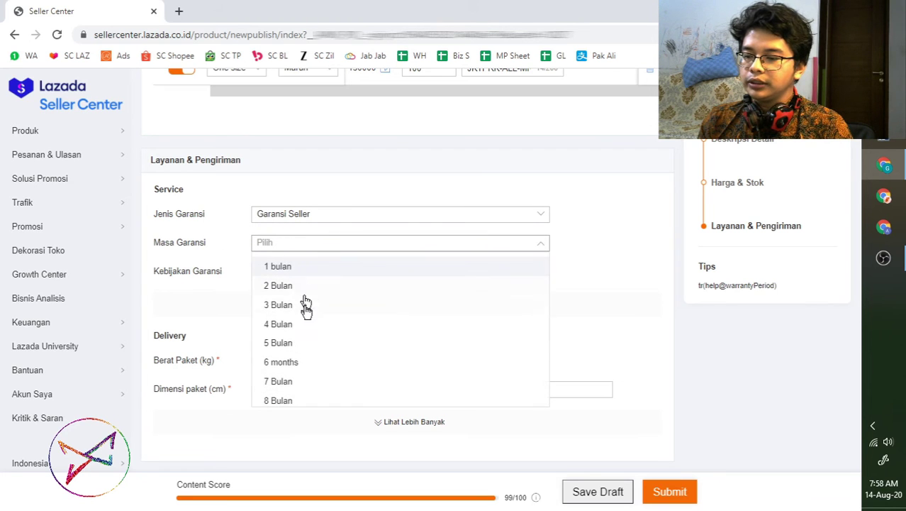
click(290, 265)
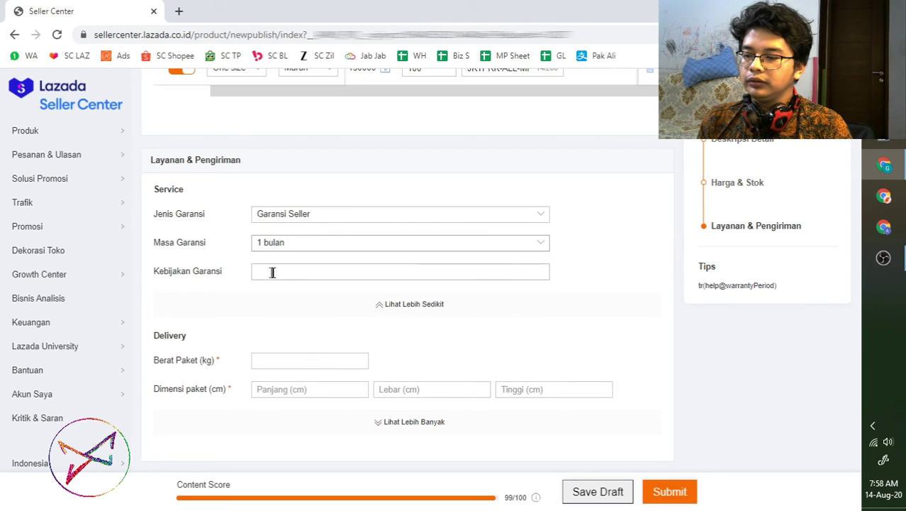
Enter "Bisa dikembalikan Jika Label Hangtang Masih Ada" as the warranty policy.
click(273, 271)
text(Bisa )
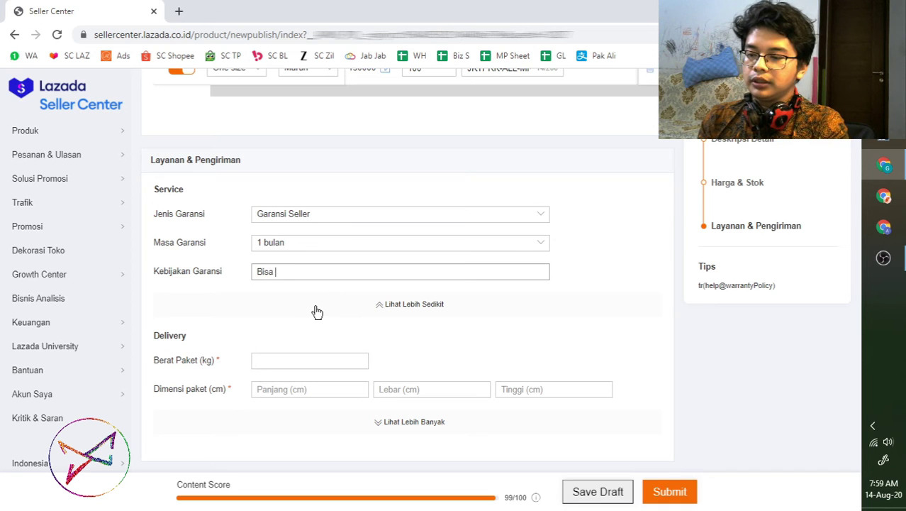
text(dikembalikan )
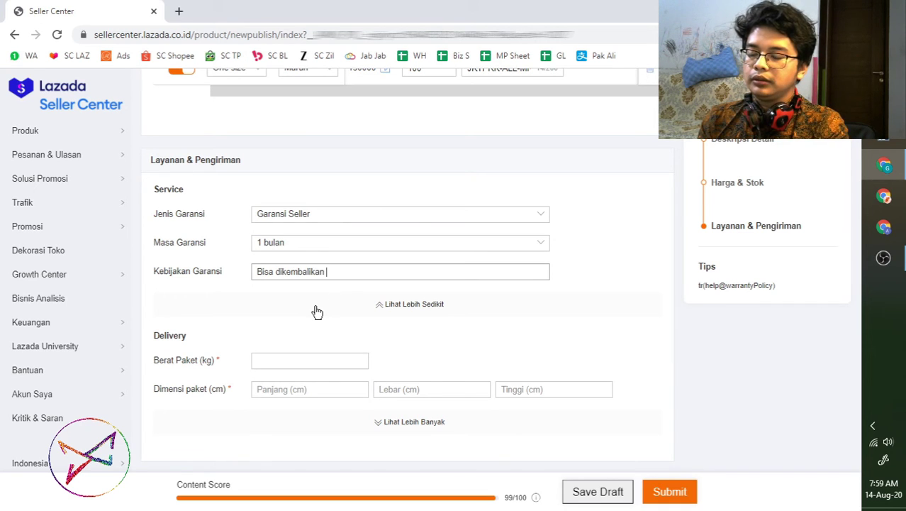
text(Jika)
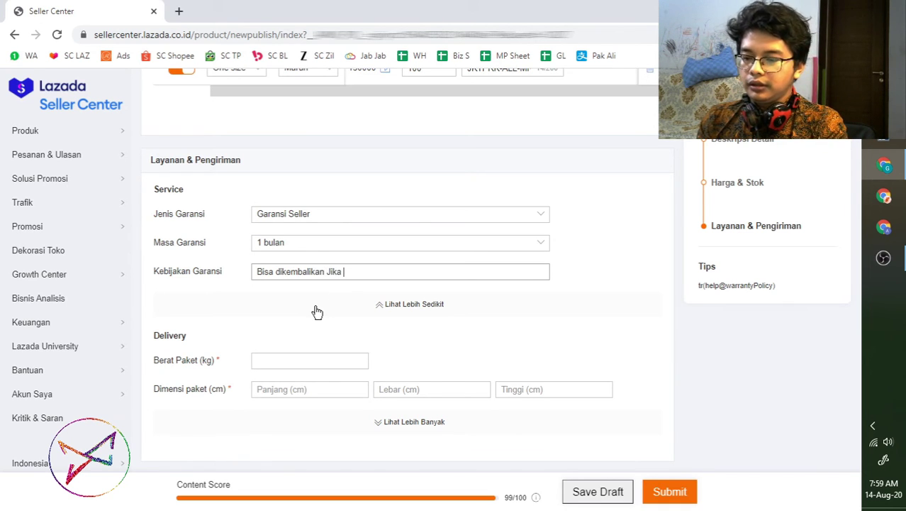
text( Label Hang)
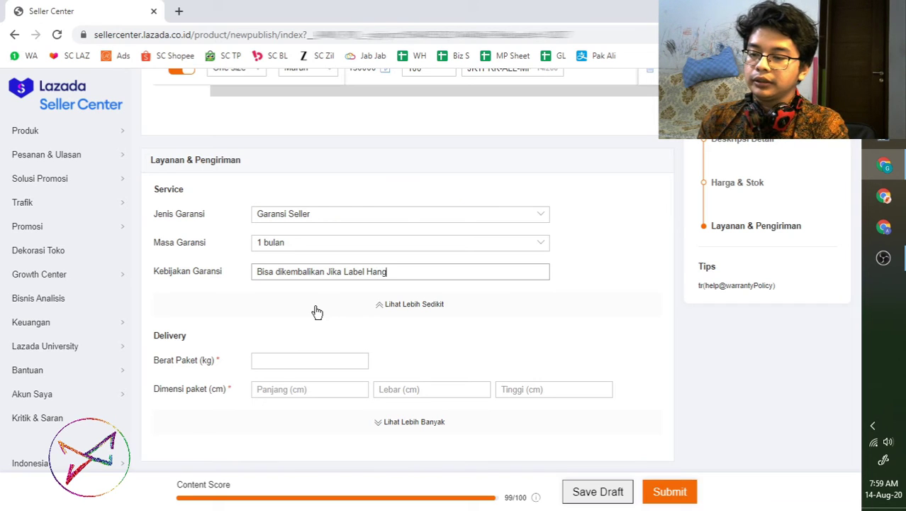
text(tab )
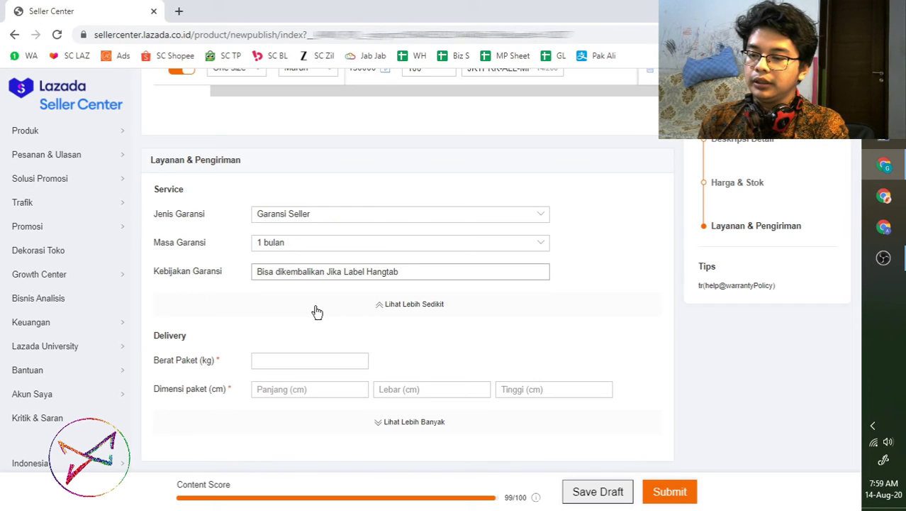
key(BackSpace)
key(BackSpace)
text(ng )
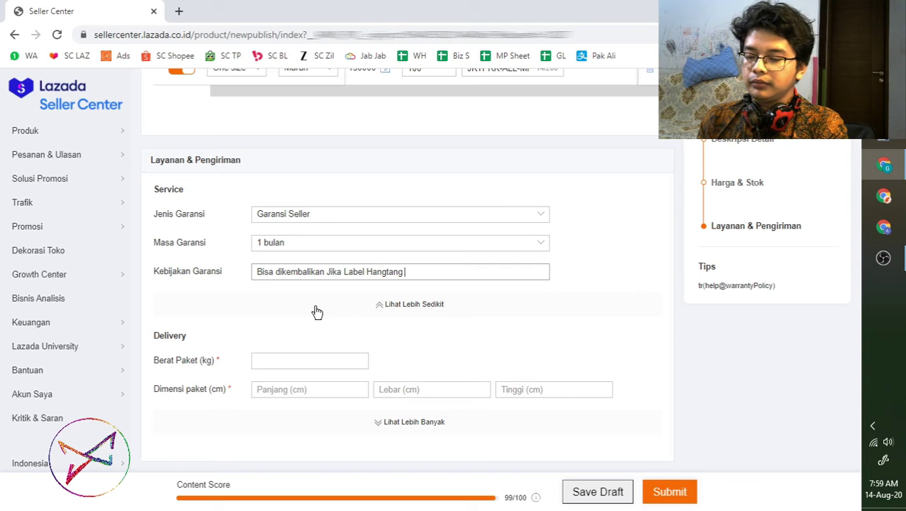
text(Masih ad)
key(BackSpace)
key(BackSpace)
text(Aad)
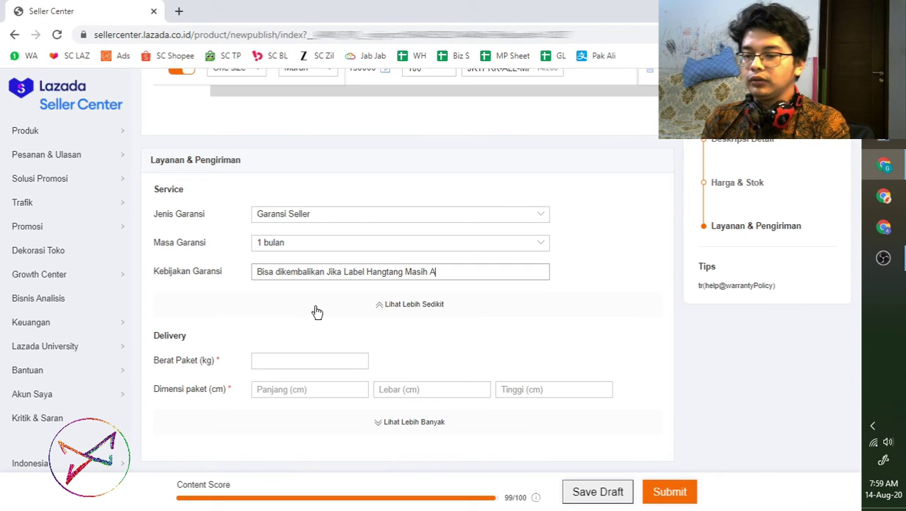
key(BackSpace)
text(da)
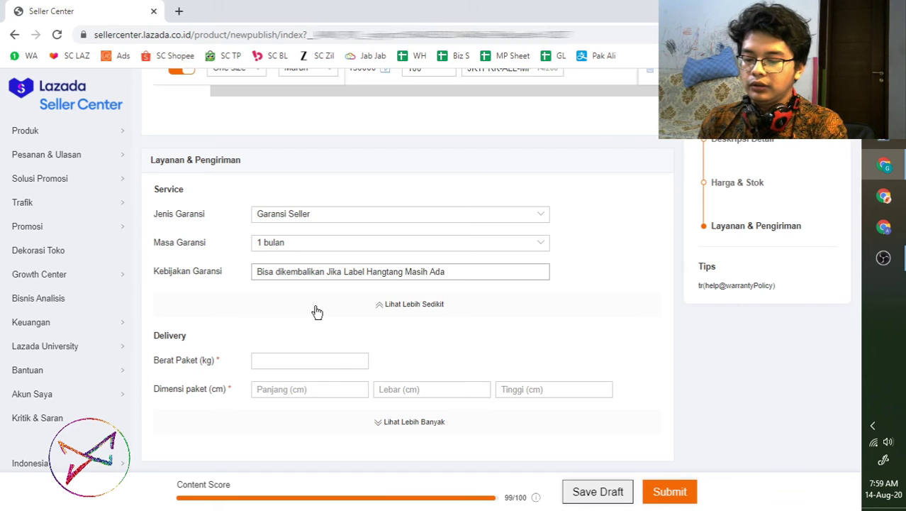
Extend the warranty policy text with ". Wajib video".
text(. Sertakan)
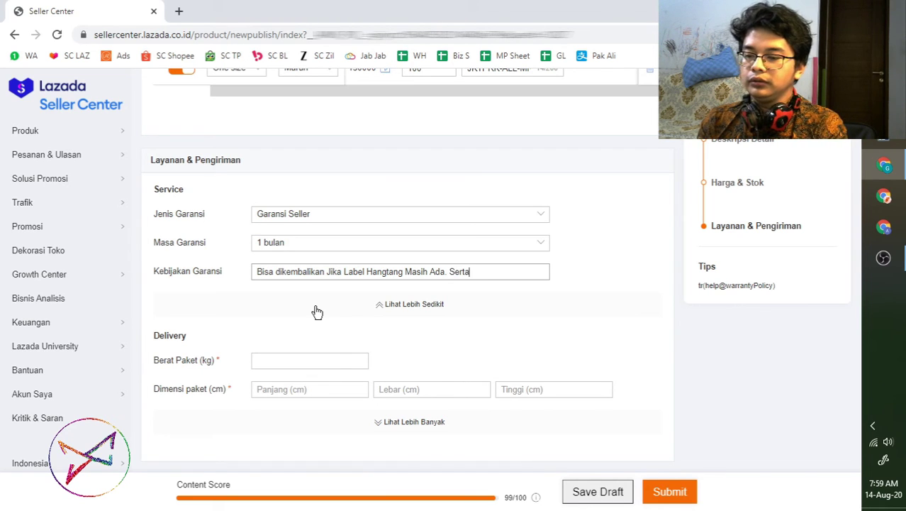
key(BackSpace)
key(BackSpace)
key(BackSpace)
key(BackSpace)
key(BackSpace)
key(BackSpace)
key(BackSpace)
text(Wa)
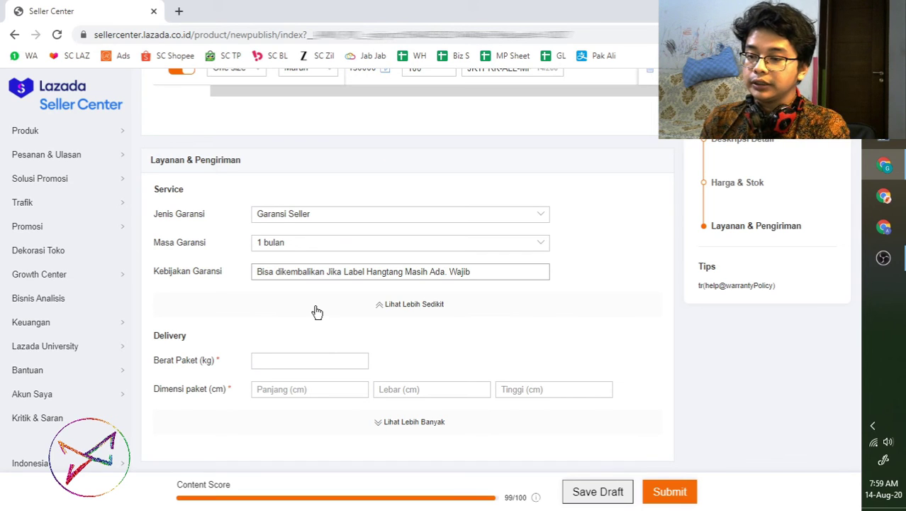
text(jib )
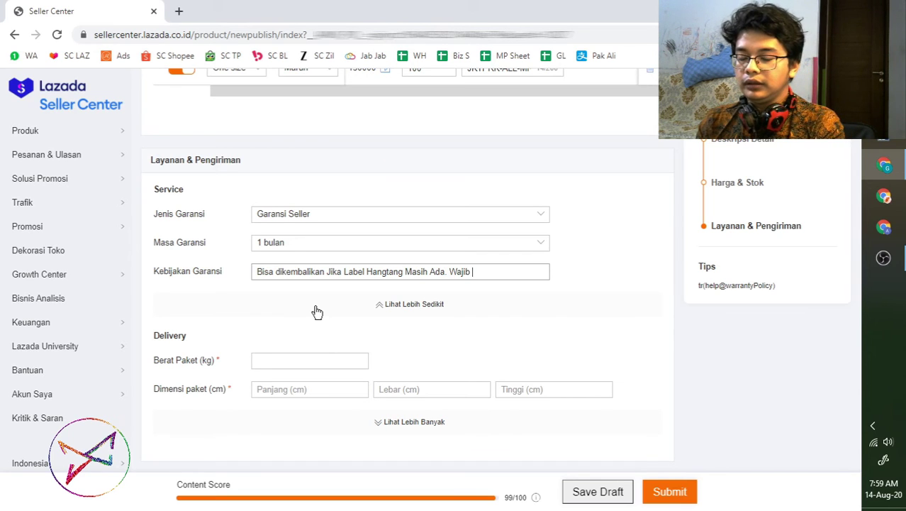
text(video)
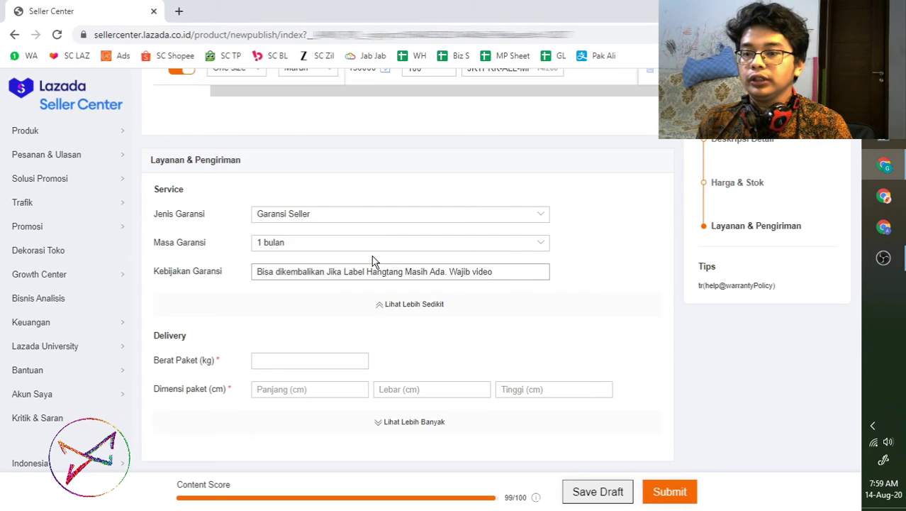
Change the warranty type to Tidak Ada Garansi and collapse the extra Service fields.
click(280, 214)
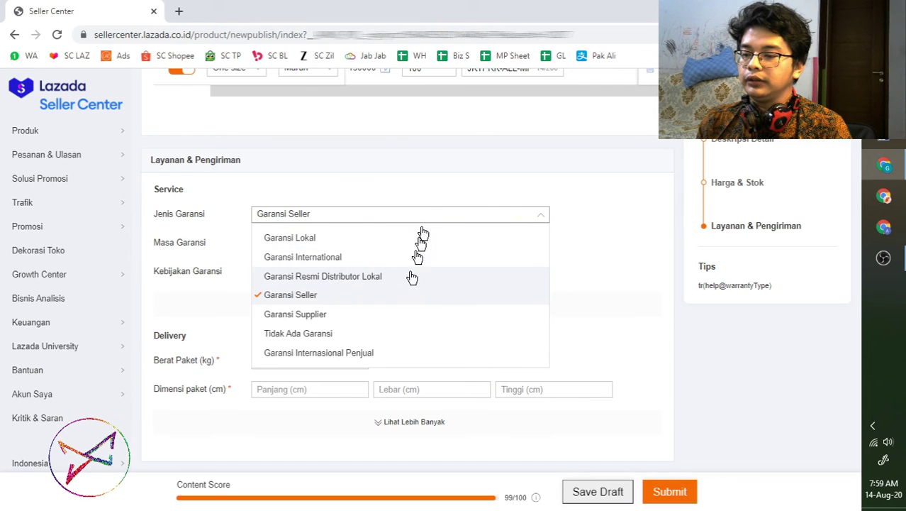
click(419, 177)
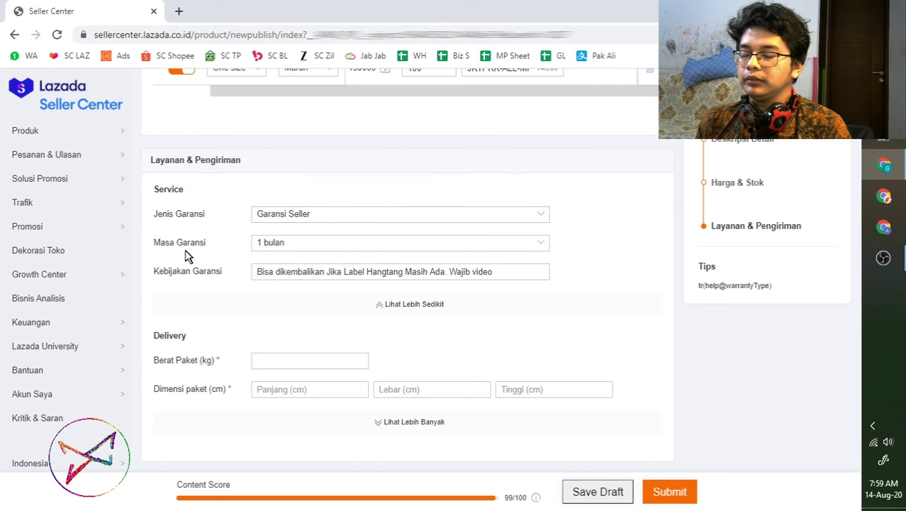
click(319, 216)
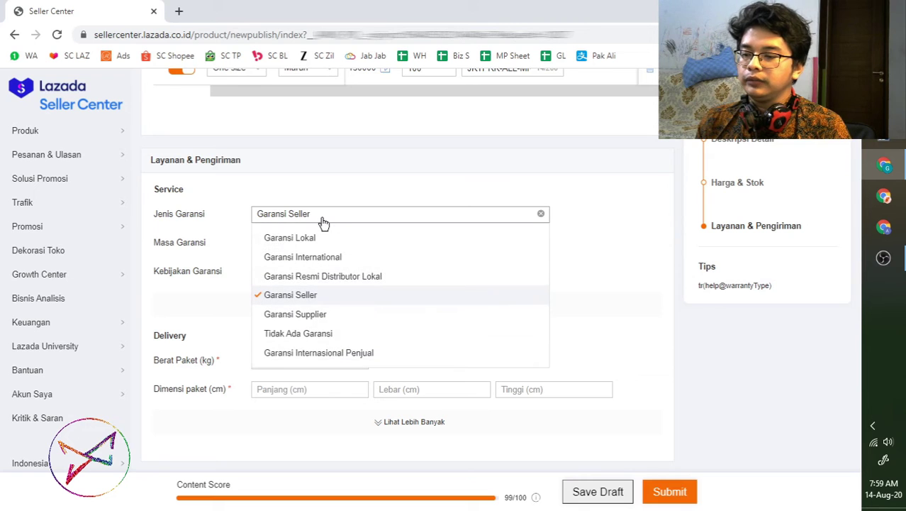
click(312, 335)
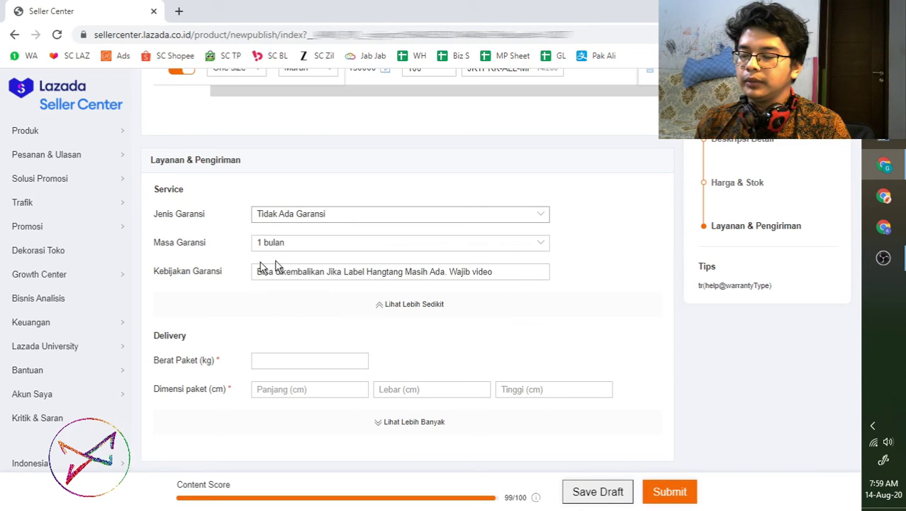
click(539, 246)
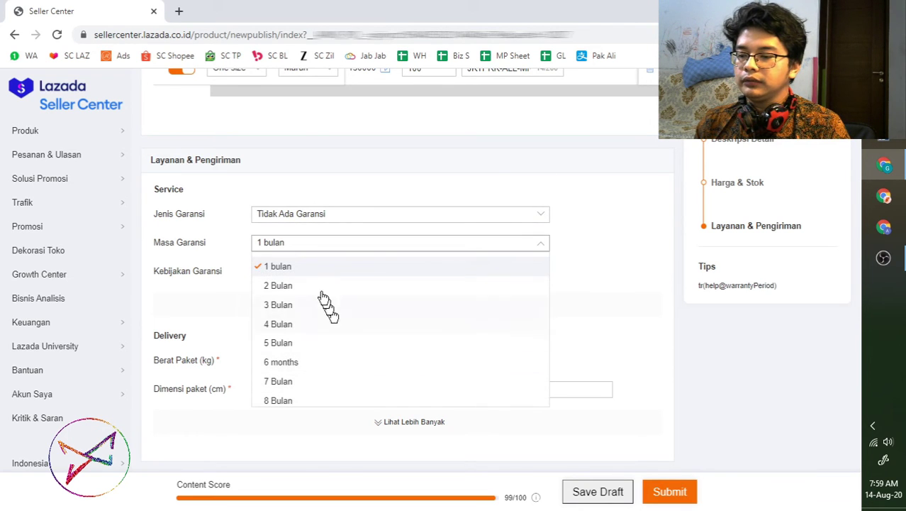
click(624, 329)
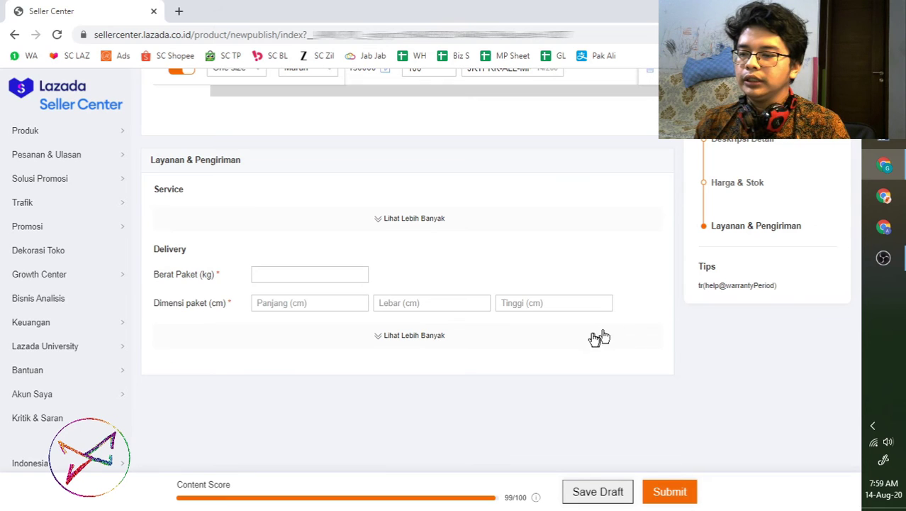
click(414, 218)
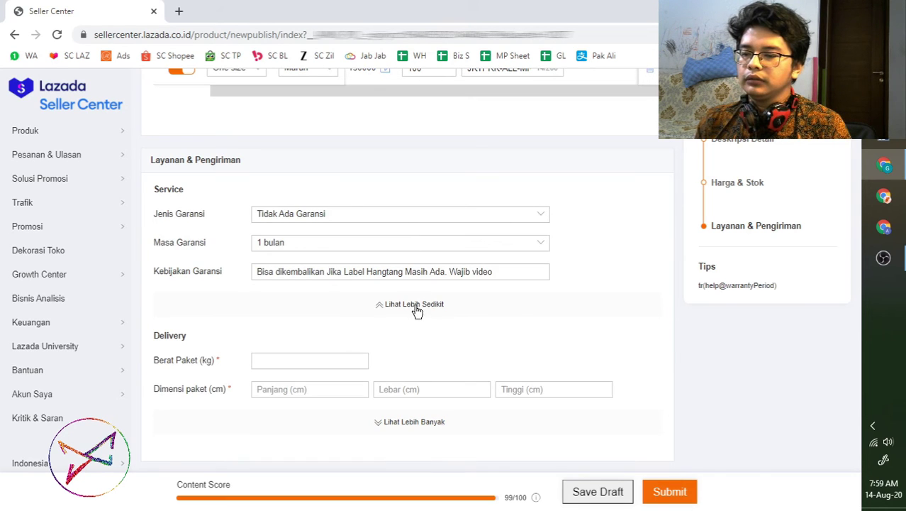
click(417, 310)
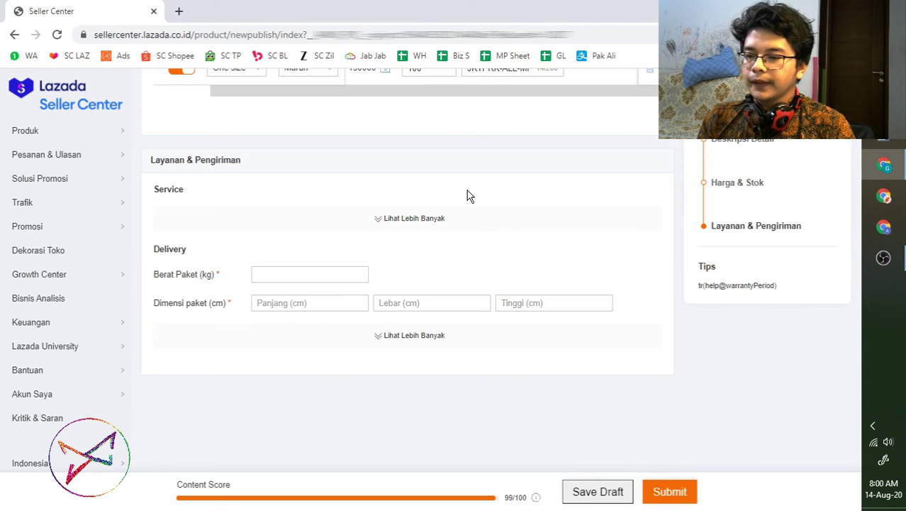
Set the package weight to 0.6 kg and expand the extra Service fields.
click(263, 279)
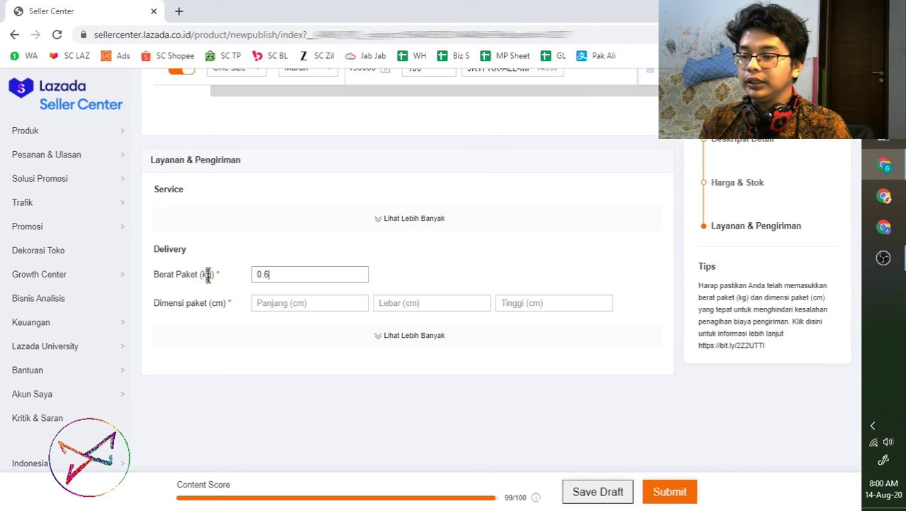
double_click(278, 272)
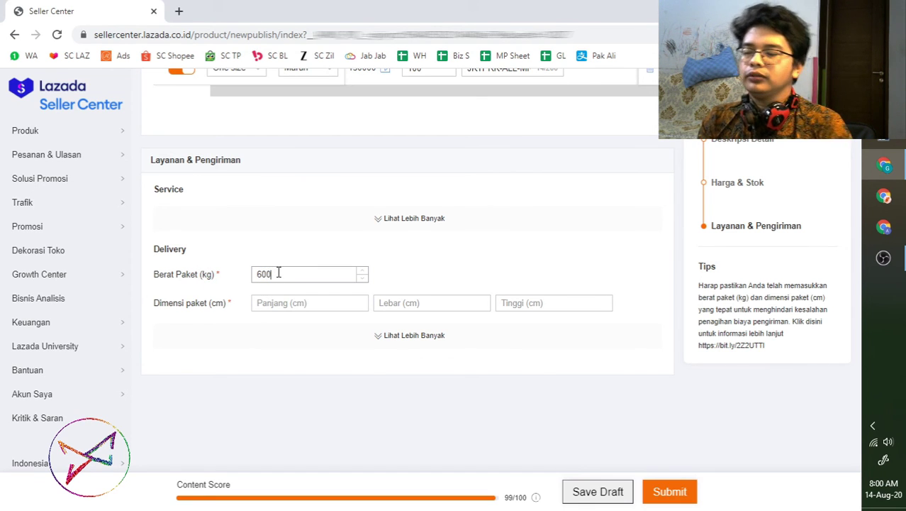
click(318, 221)
scroll(265, 382, down, 1)
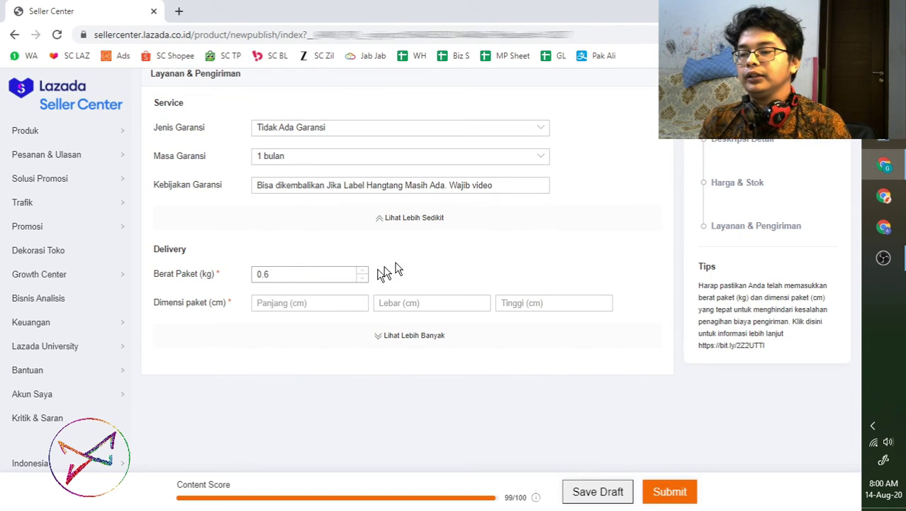
click(424, 256)
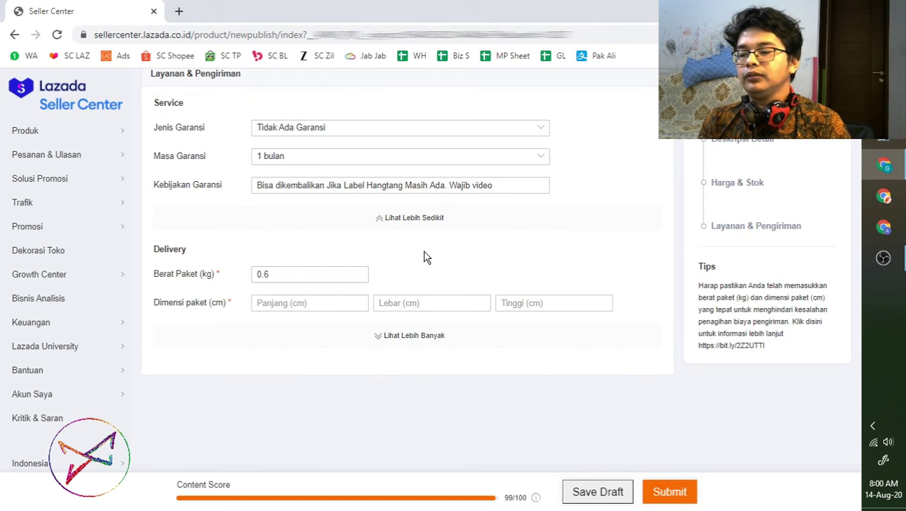
double_click(277, 276)
text(0)
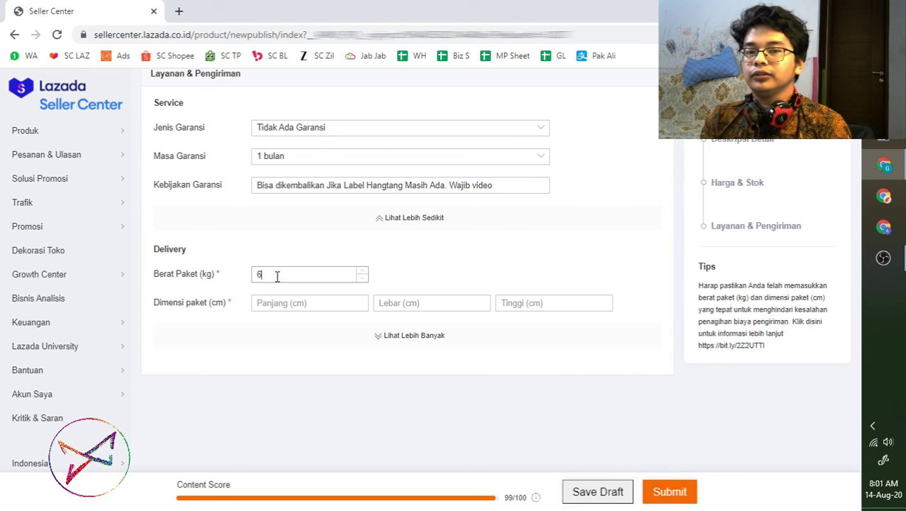
key(BackSpace)
text(0.6)
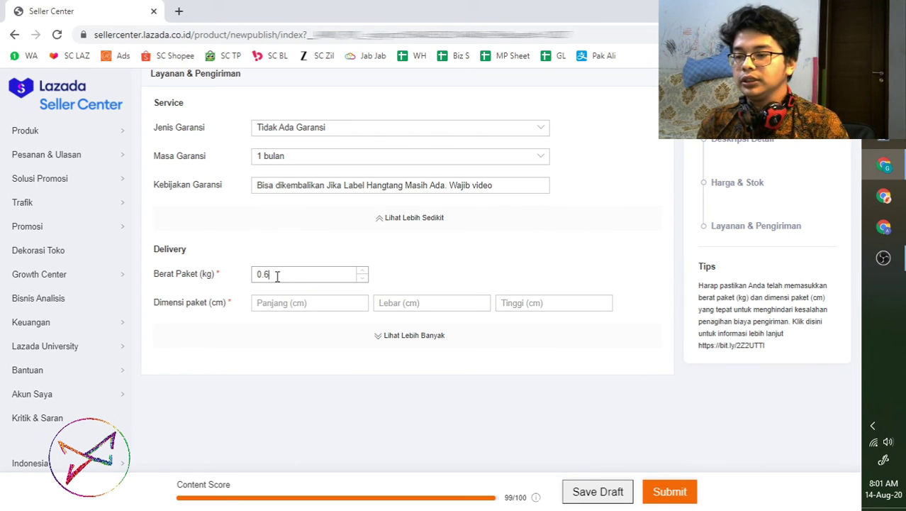
Expand the extra Delivery fields and set the package dimensions to 30 cm long, 20 cm wide and 10 cm high.
click(289, 337)
click(282, 300)
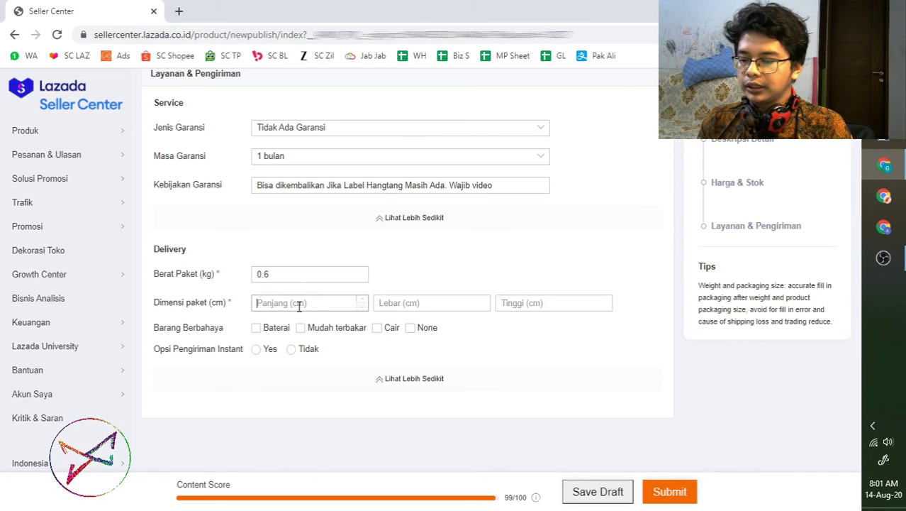
text(30)
key(Tab)
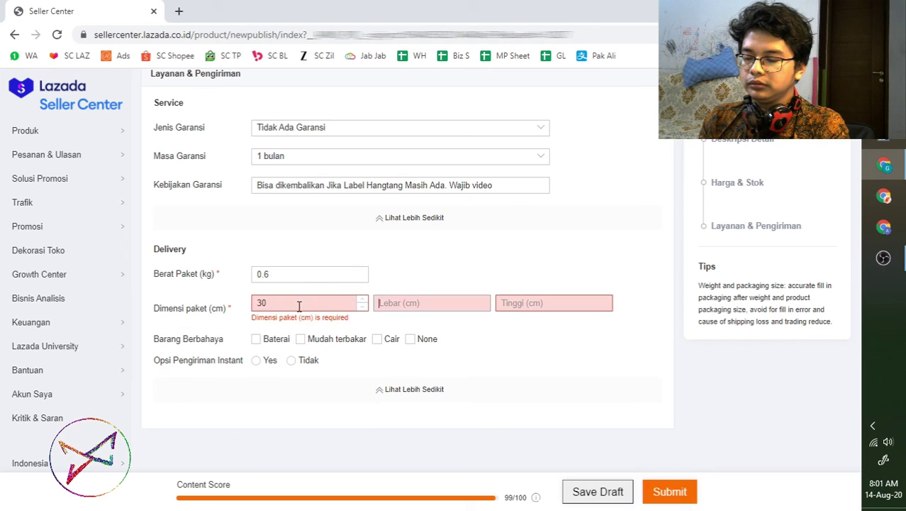
text(20)
key(Tab)
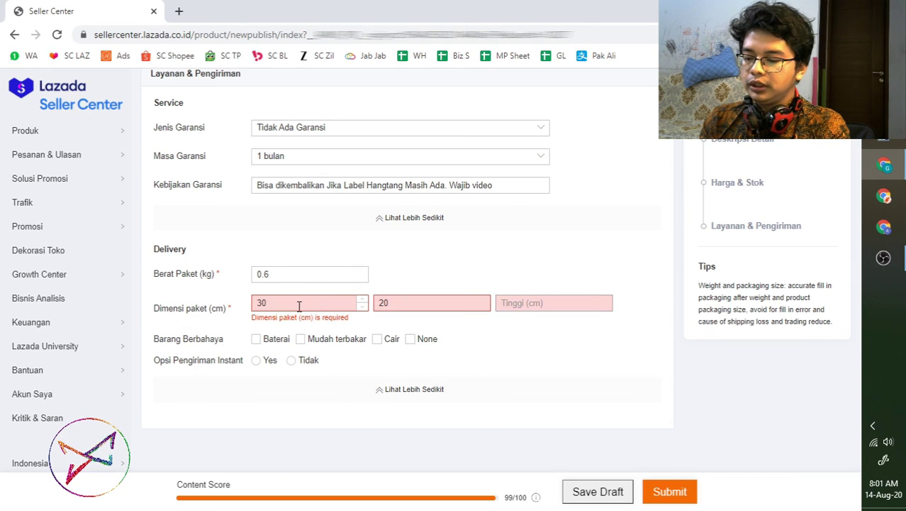
text(10)
Change the package width to 15 cm and recheck the length field.
double_click(413, 308)
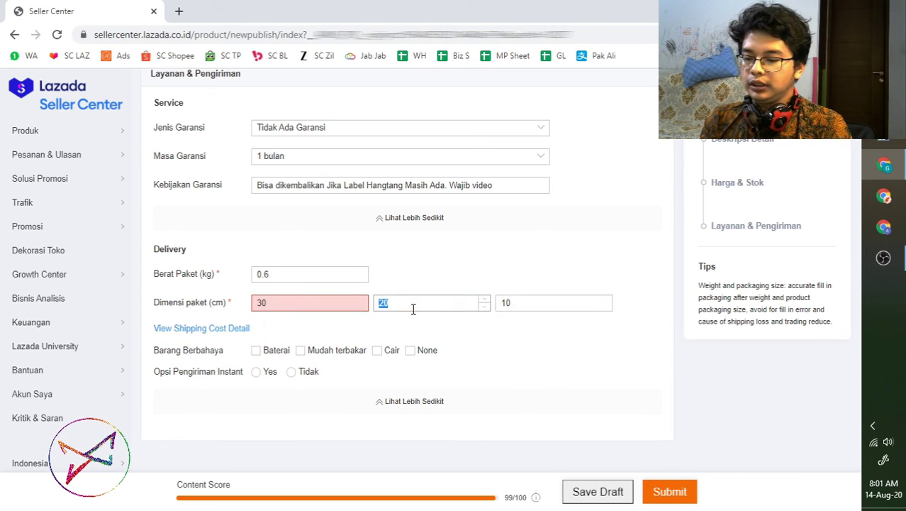
text(15)
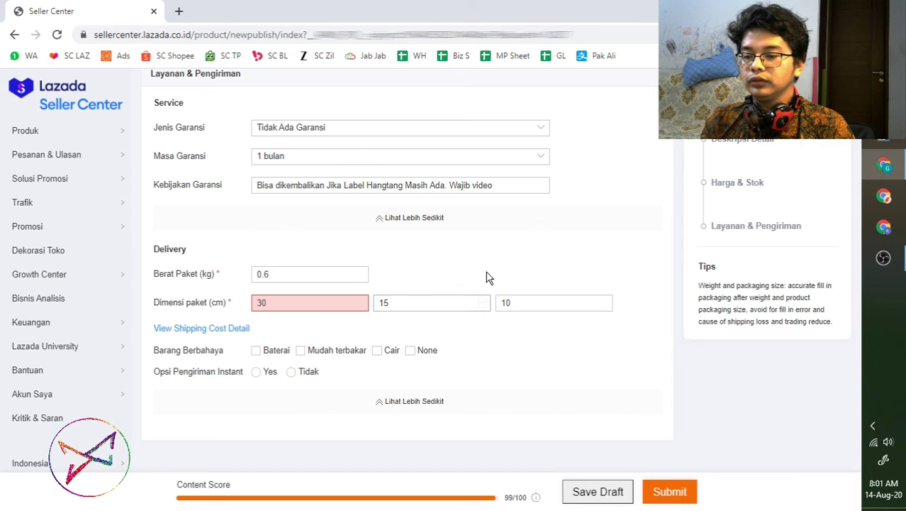
drag(320, 293, 330, 315)
click(361, 298)
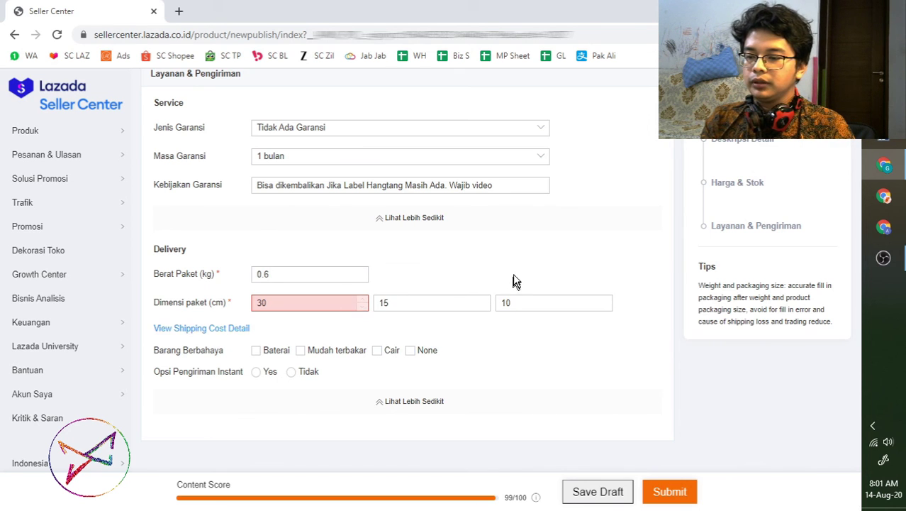
click(300, 307)
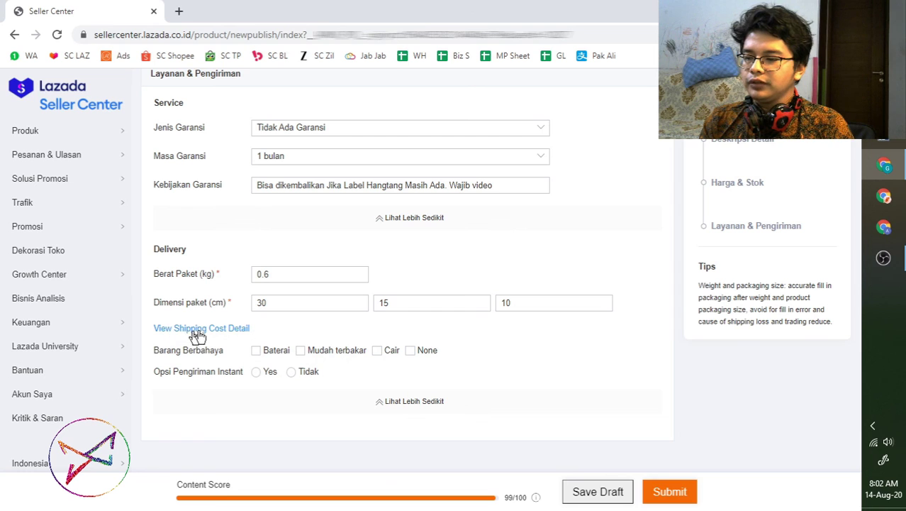
Expand the shipping cost details and examine the rates per delivery option and region.
click(231, 331)
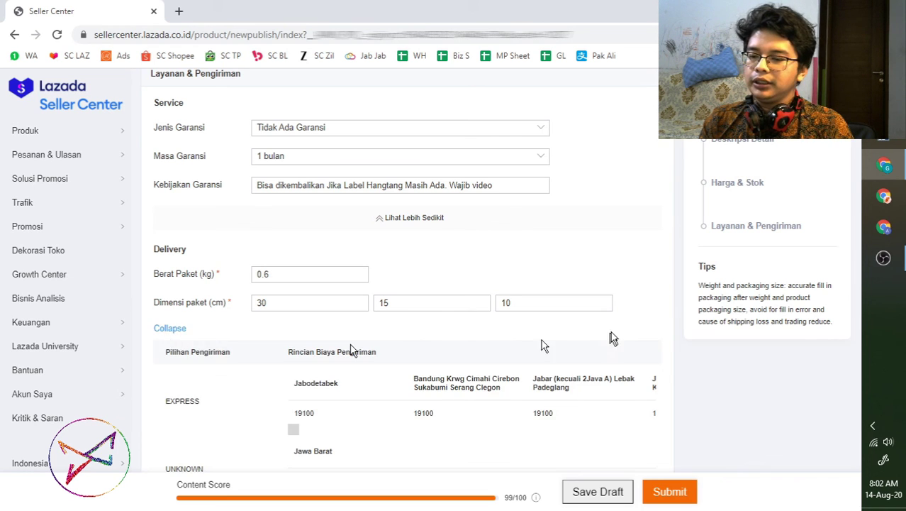
scroll(541, 345, down, 2)
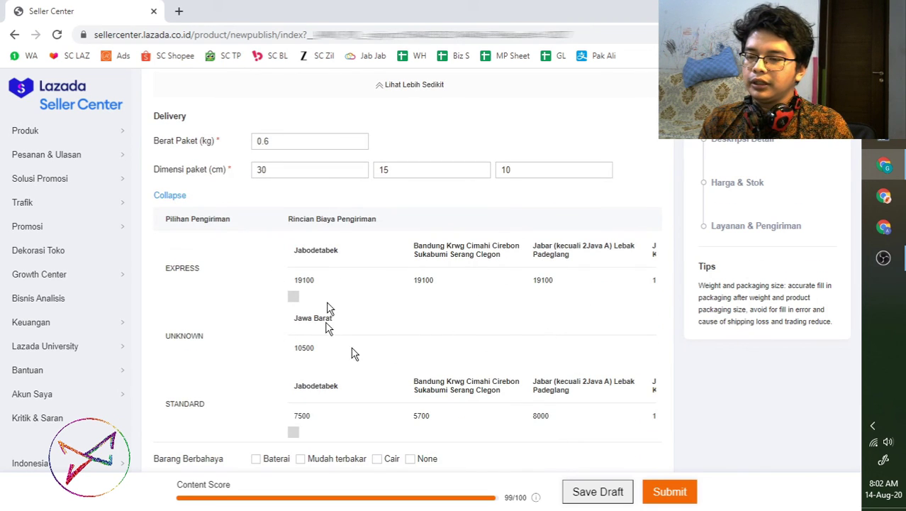
scroll(454, 284, down, 2)
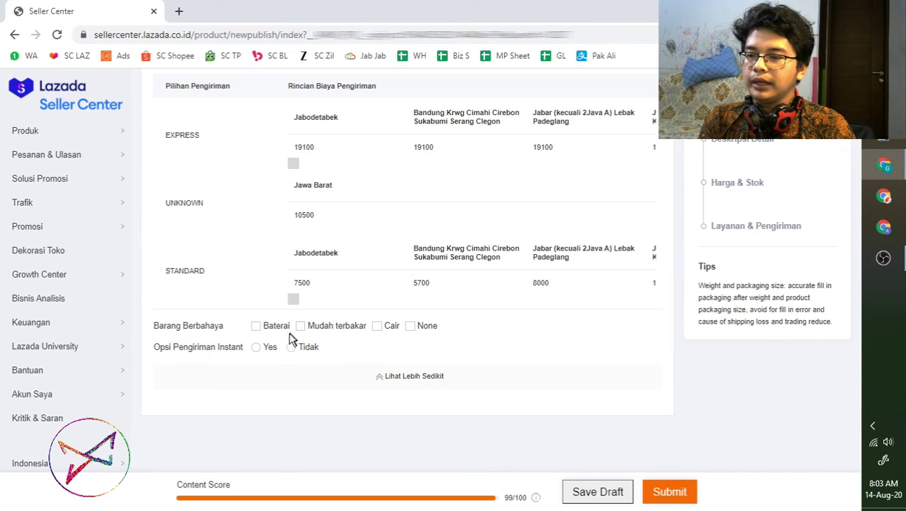
Set Barang Berbahaya to None and Opsi Pengiriman Instant to Yes.
click(257, 328)
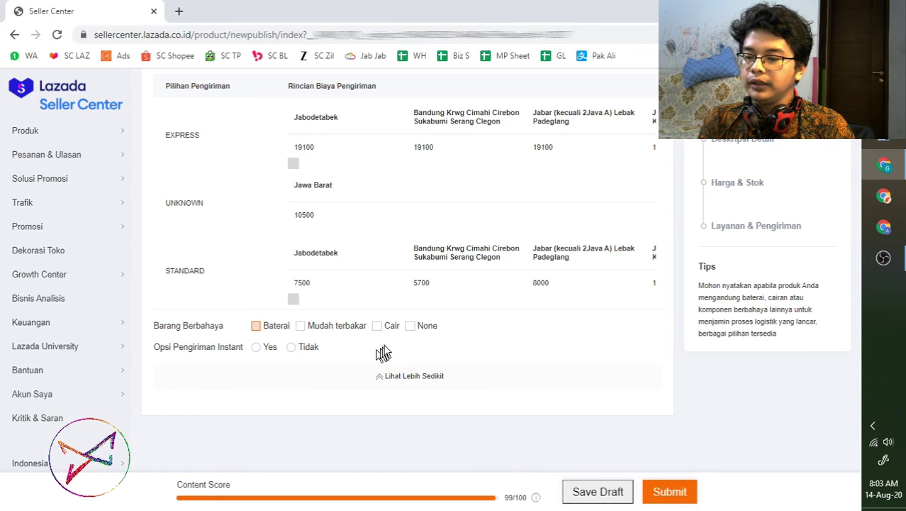
click(410, 326)
scroll(400, 355, down, 1)
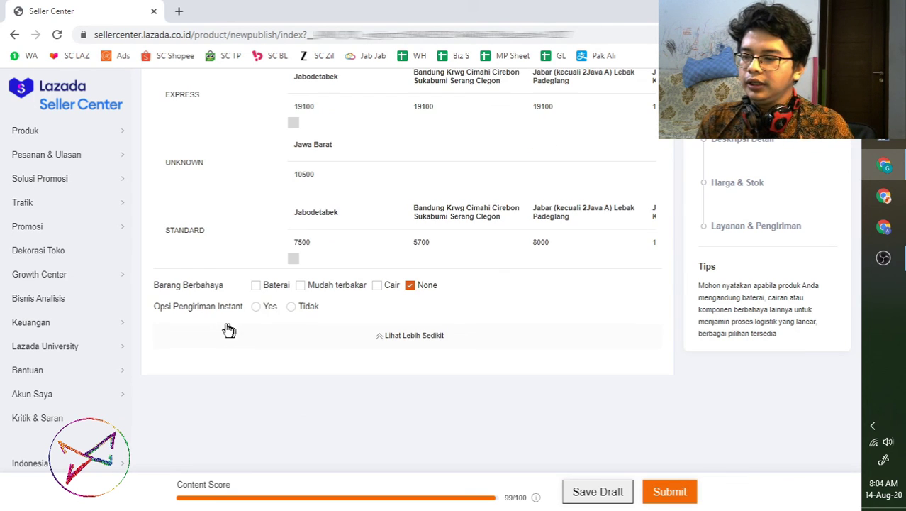
click(257, 307)
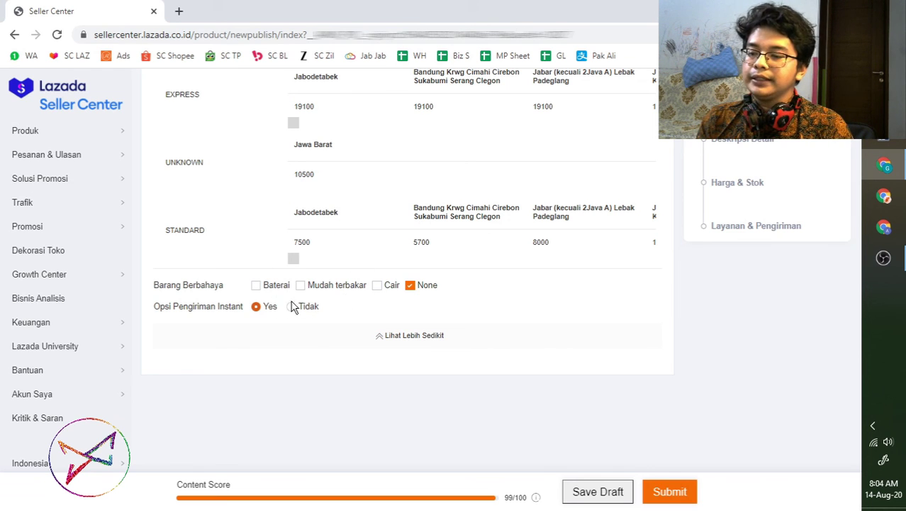
Collapse the extra Delivery fields and submit the product listing for publishing.
click(278, 336)
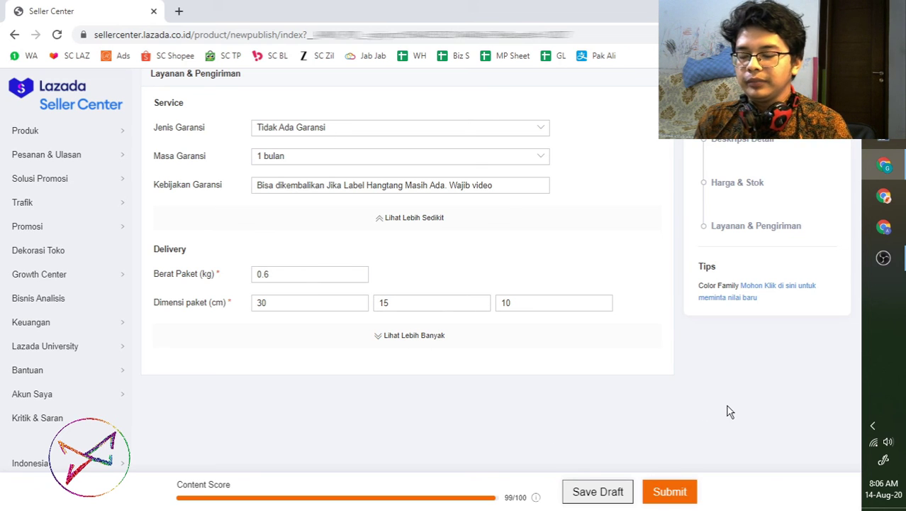
click(670, 492)
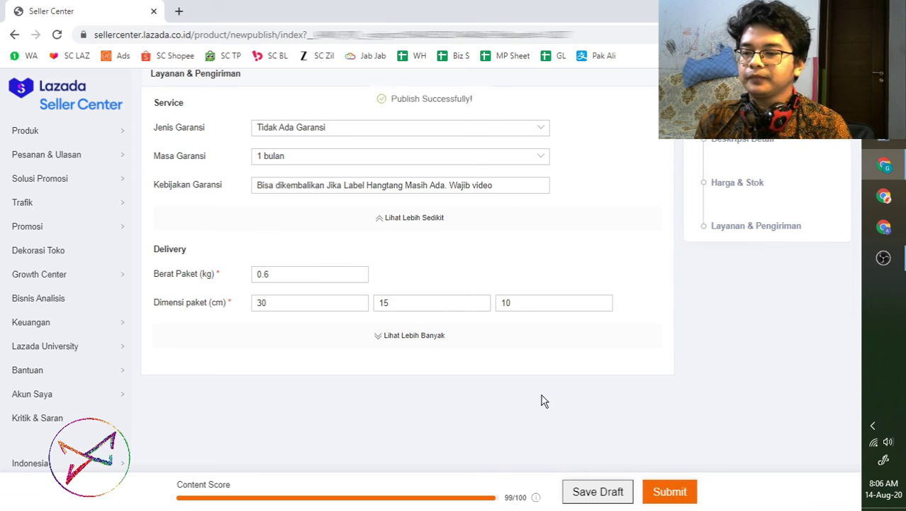